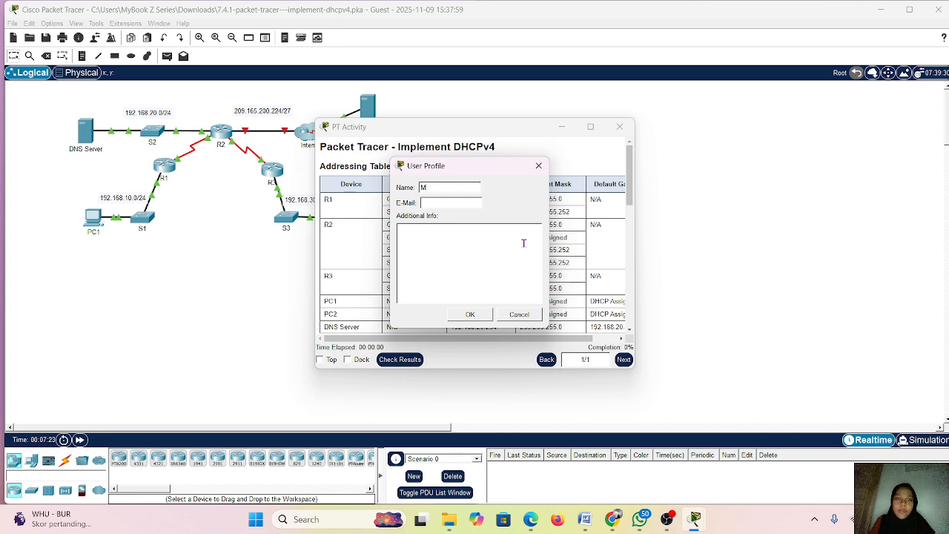
Save the user profile with the user's first name and move the activity instructions clear of the network topology
{"action": "type", "text": "eila"}
{"action": "left_click", "coordinate": [470, 315]}
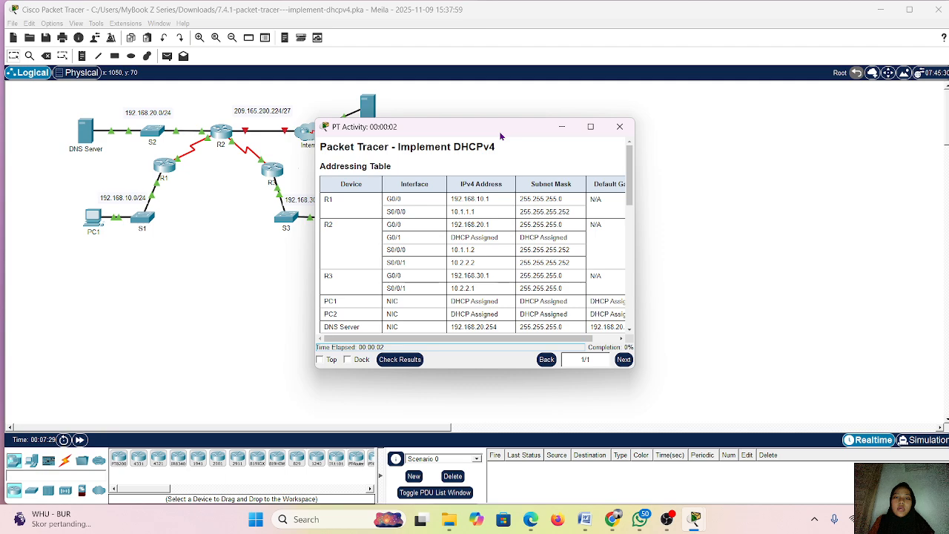
{"action": "left_click_drag", "start_coordinate": [502, 130], "coordinate": [612, 84]}
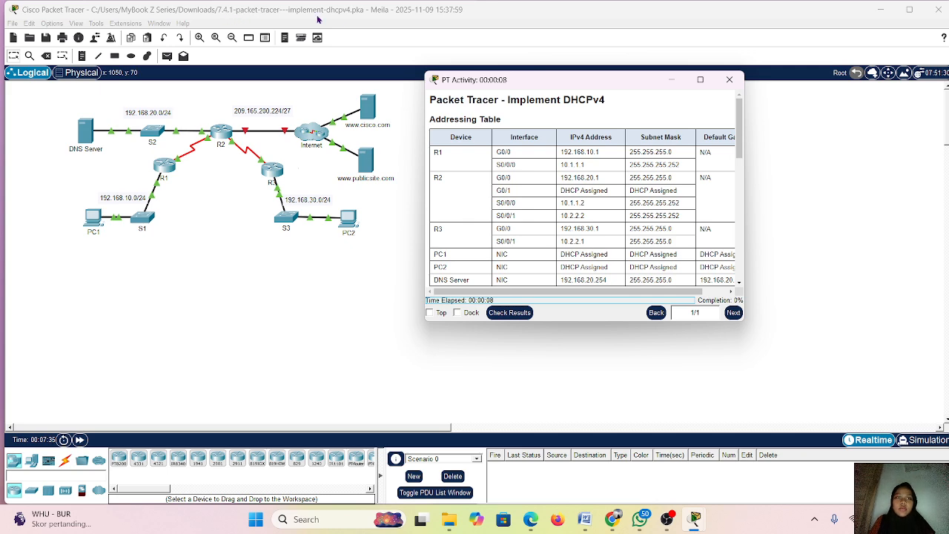
Keep the PT Activity window on top and review its objectives, scenario and instructions for Parts 1 to 3
{"action": "scroll", "coordinate": [580, 266], "scroll_direction": "down", "scroll_amount": 1}
{"action": "scroll", "coordinate": [580, 265], "scroll_direction": "down", "scroll_amount": 3}
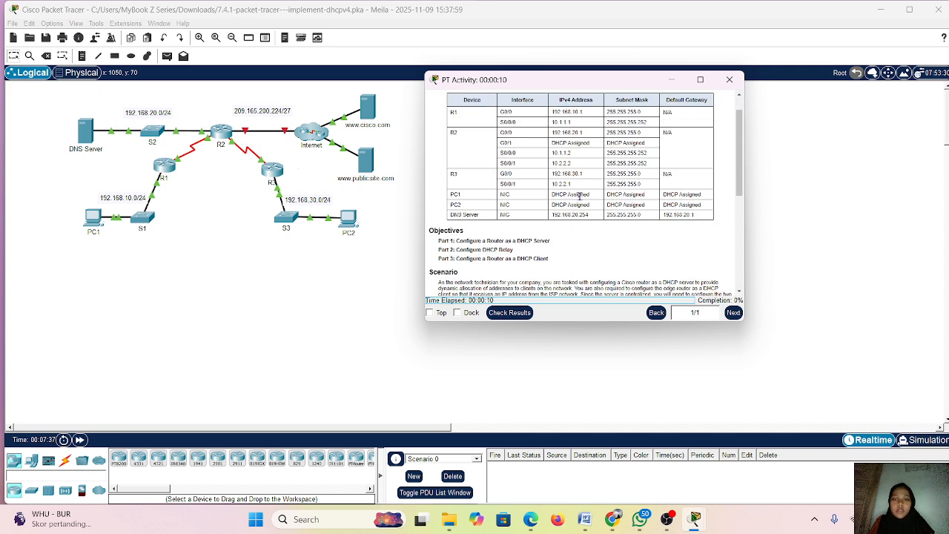
{"action": "scroll", "coordinate": [579, 196], "scroll_direction": "down", "scroll_amount": 3}
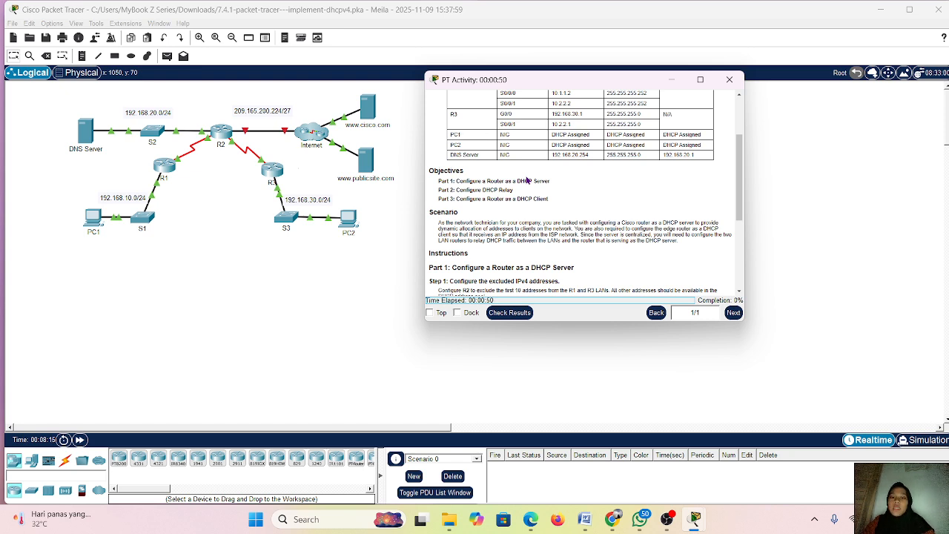
{"action": "scroll", "coordinate": [542, 255], "scroll_direction": "down", "scroll_amount": 1}
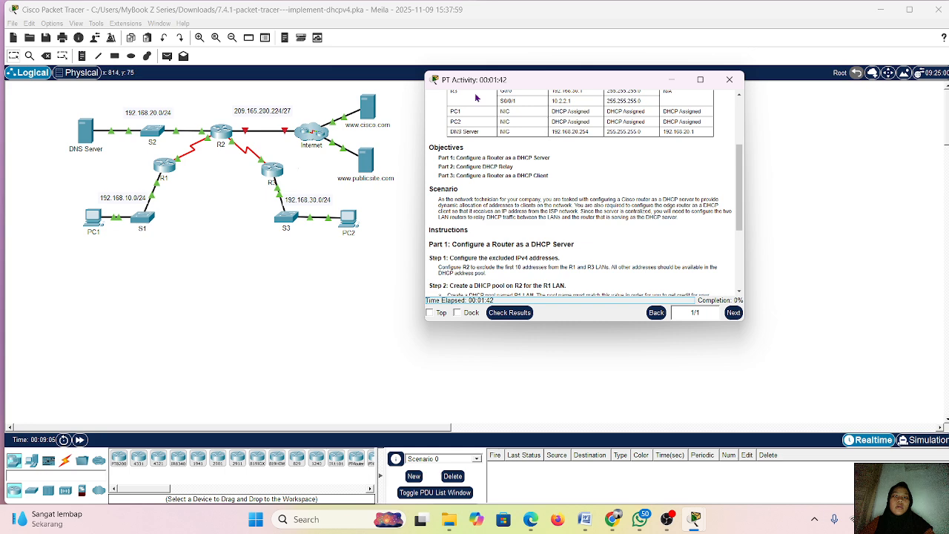
{"action": "left_click", "coordinate": [429, 312]}
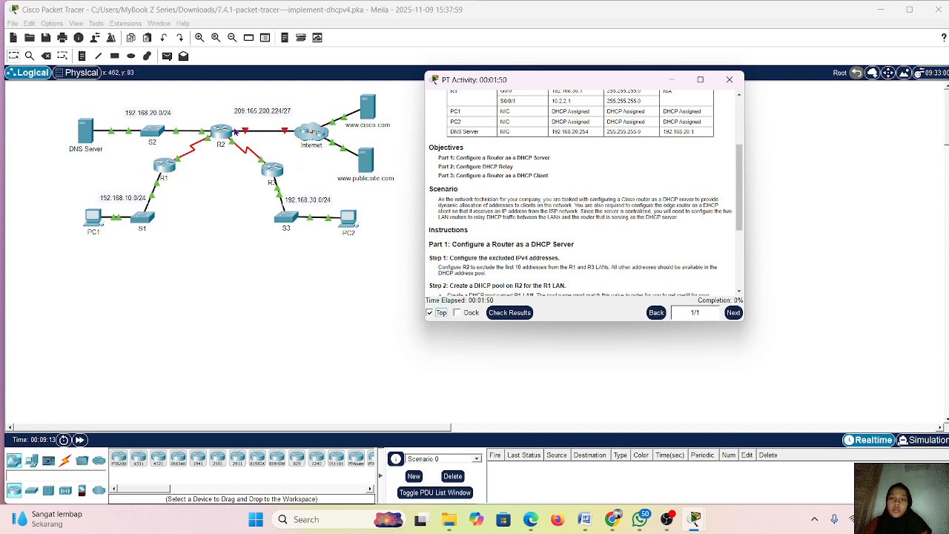
{"action": "scroll", "coordinate": [484, 217], "scroll_direction": "down", "scroll_amount": 3}
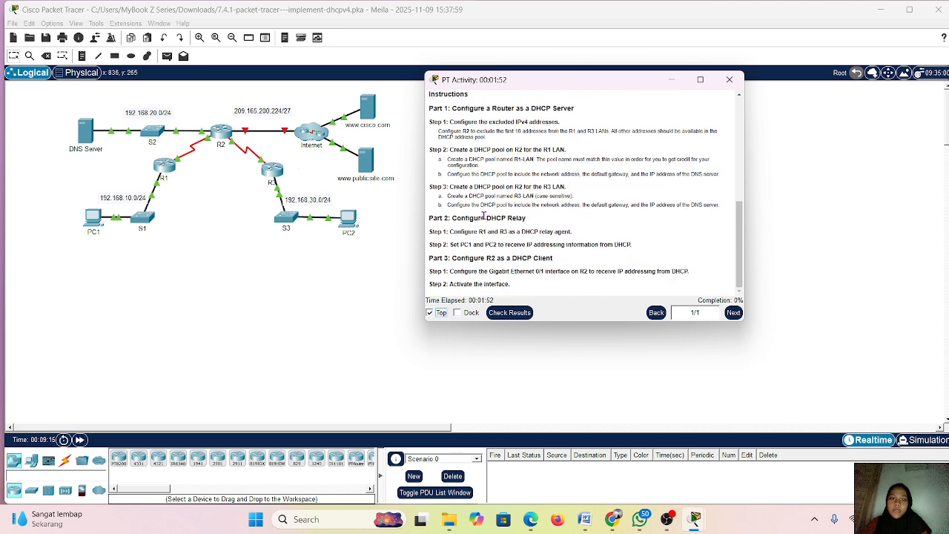
Open router R2's command line beside the instructions and enter global configuration mode
{"action": "left_click", "coordinate": [217, 137]}
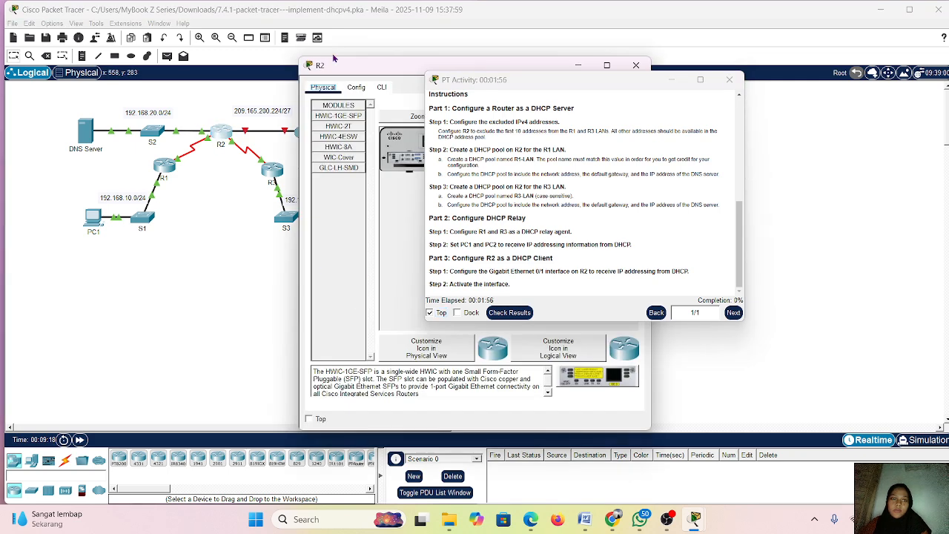
{"action": "left_click", "coordinate": [381, 88]}
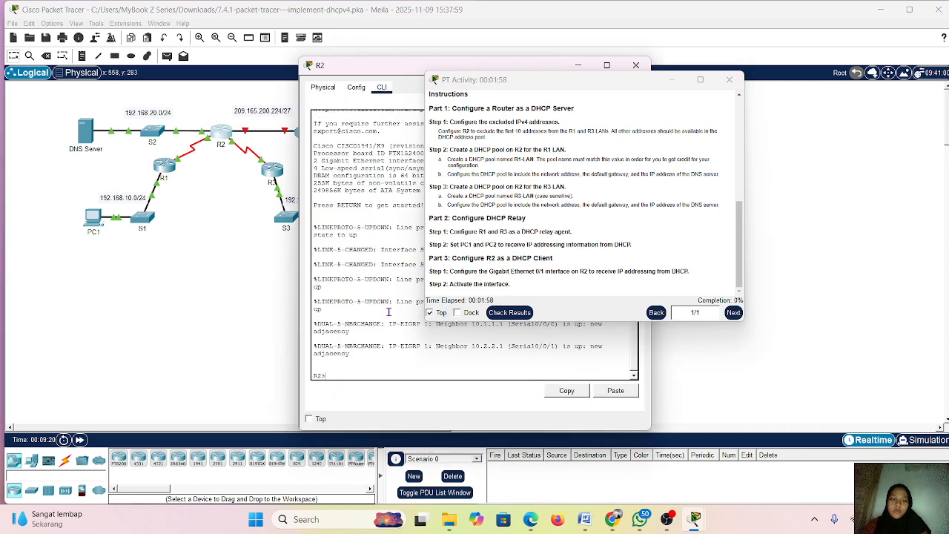
{"action": "left_click_drag", "start_coordinate": [410, 72], "coordinate": [281, 81]}
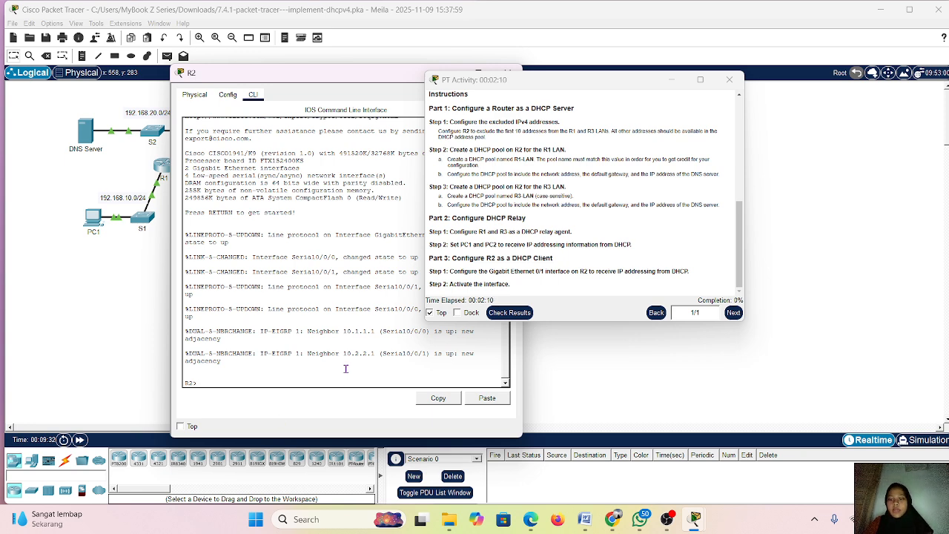
{"action": "type", "text": "a"}
{"action": "key", "text": "Return"}
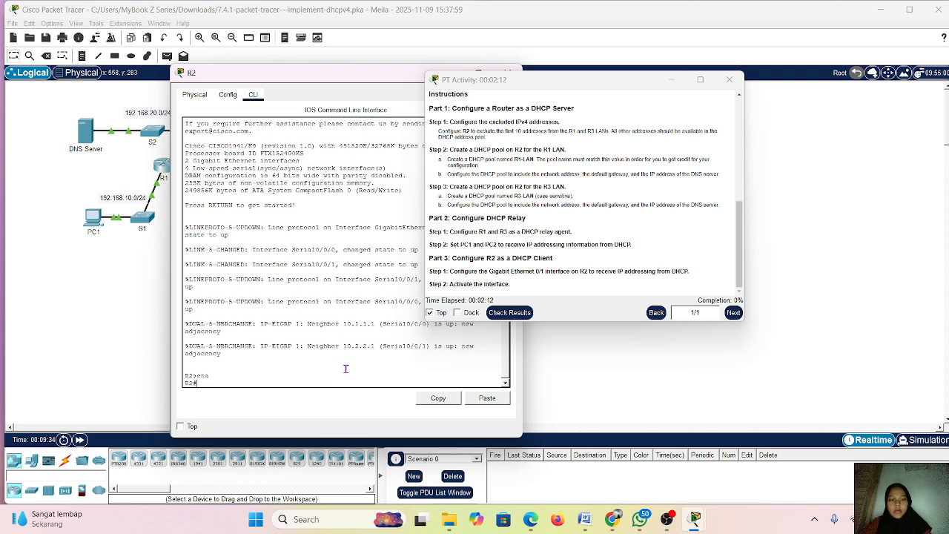
{"action": "type", "text": "conf t"}
{"action": "key", "text": "Return"}
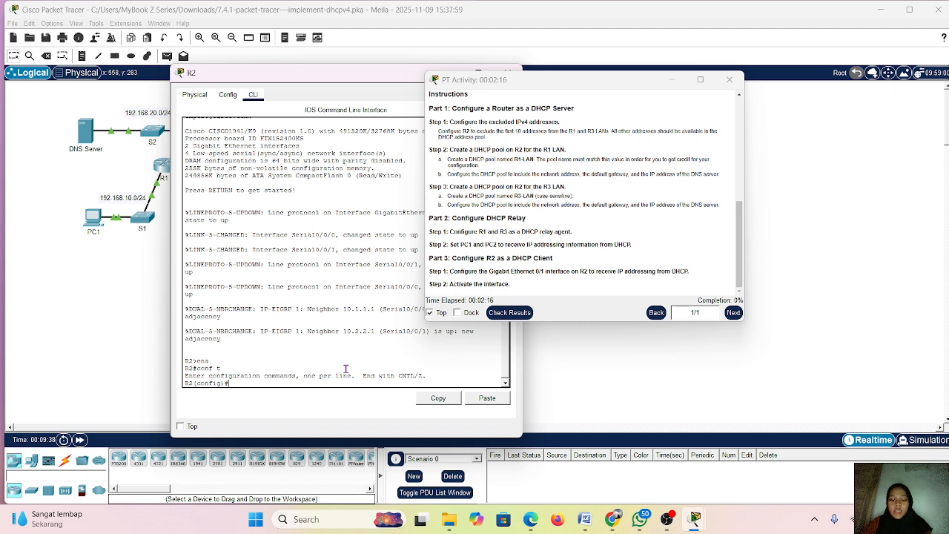
Exclude addresses 192.168.10.1 through 192.168.10.10 from DHCP assignment on R2, consulting the addressing table
{"action": "type", "text": "ip"}
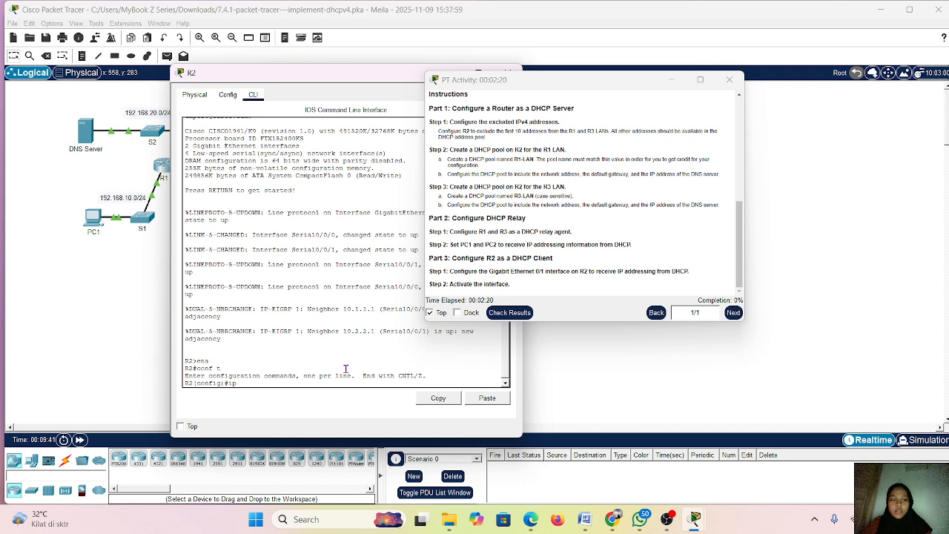
{"action": "type", "text": " d"}
{"action": "key", "text": "Tab"}
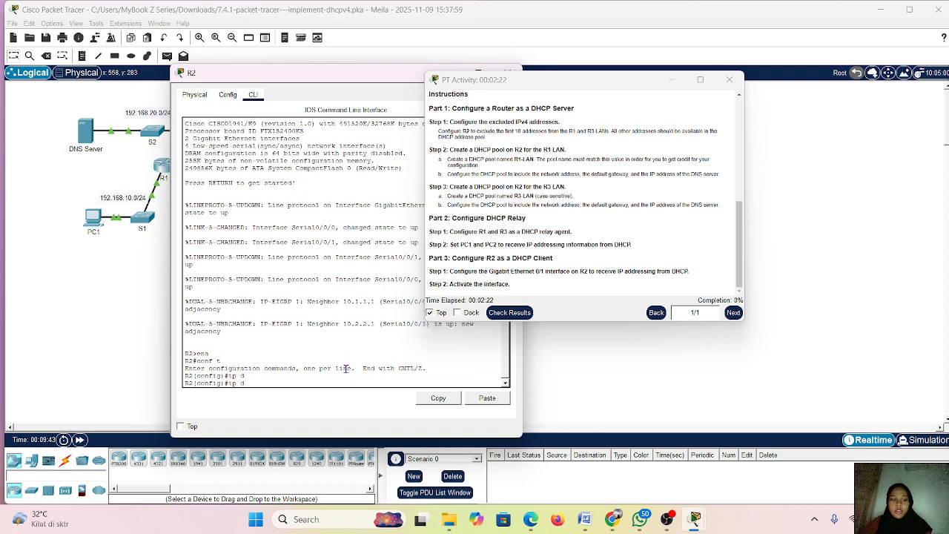
{"action": "type", "text": "hcp"}
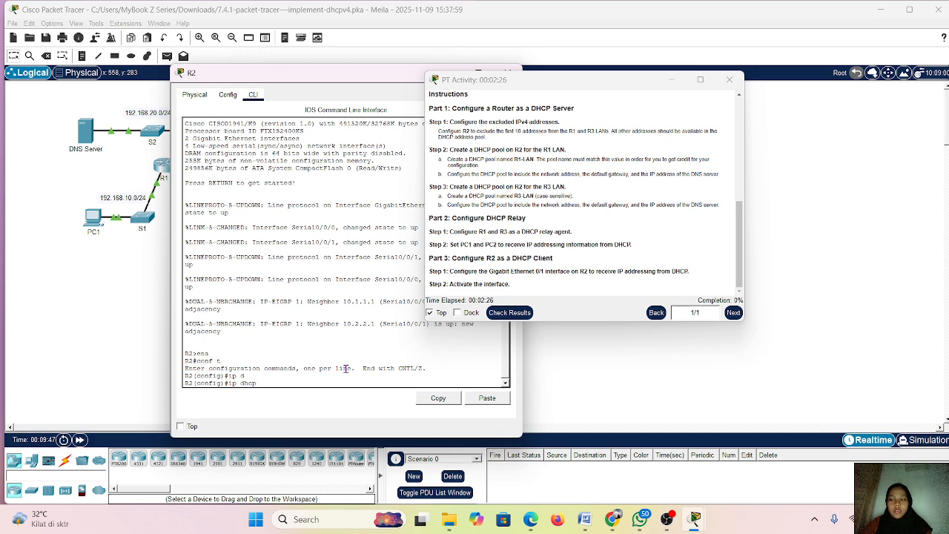
{"action": "type", "text": " ex"}
{"action": "key", "text": "Tab"}
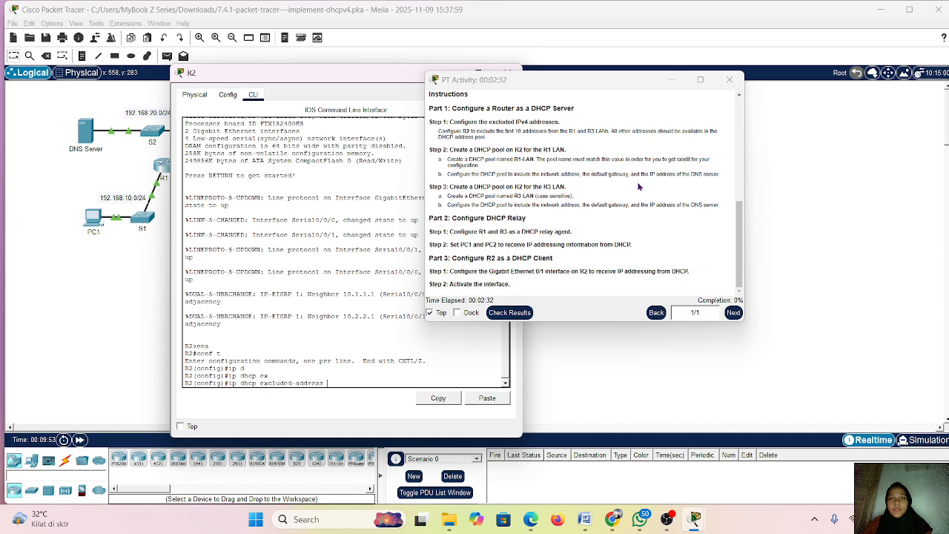
{"action": "scroll", "coordinate": [623, 214], "scroll_direction": "up", "scroll_amount": 5}
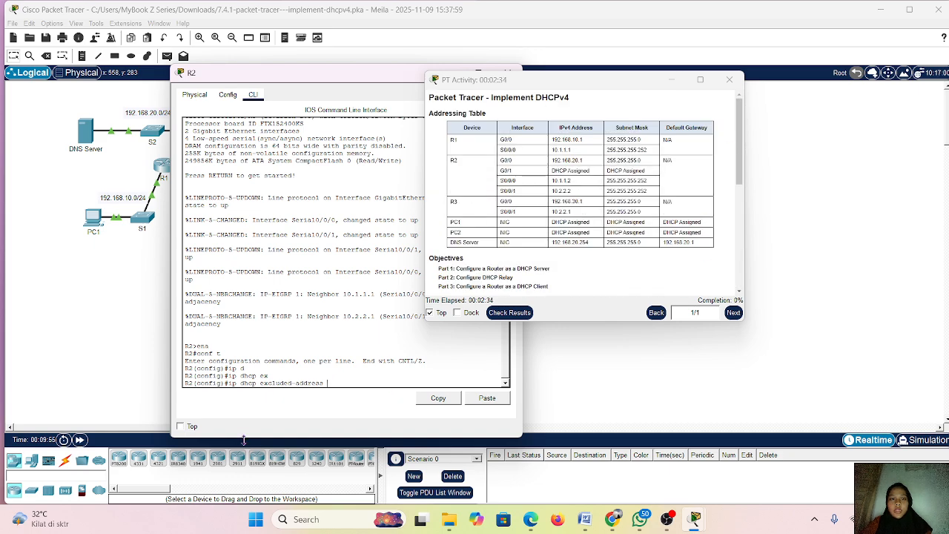
{"action": "type", "text": "192.16"}
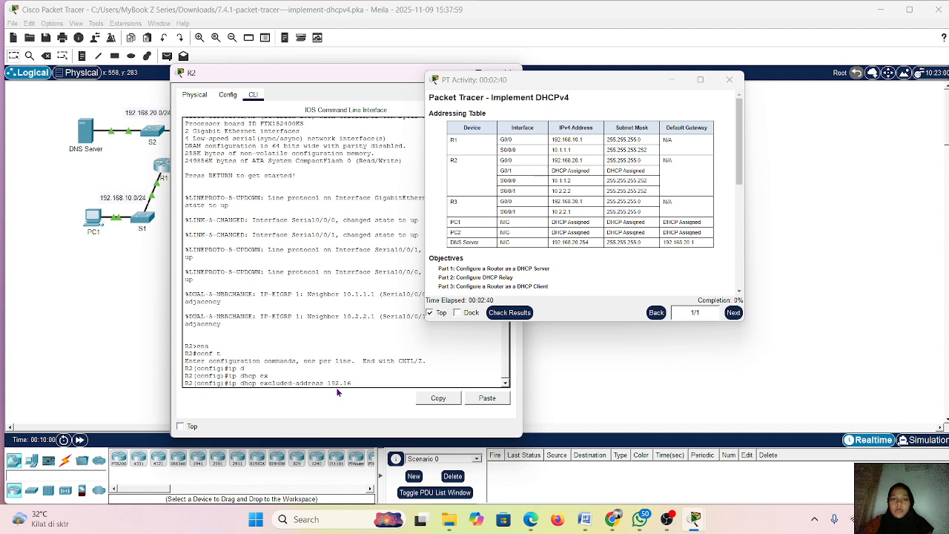
{"action": "type", "text": "8.10."}
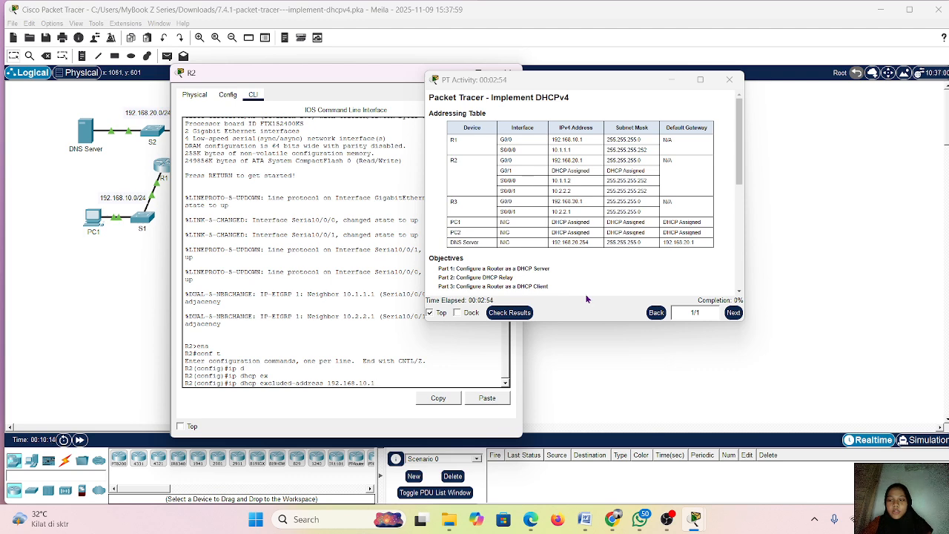
{"action": "type", "text": "192.1"}
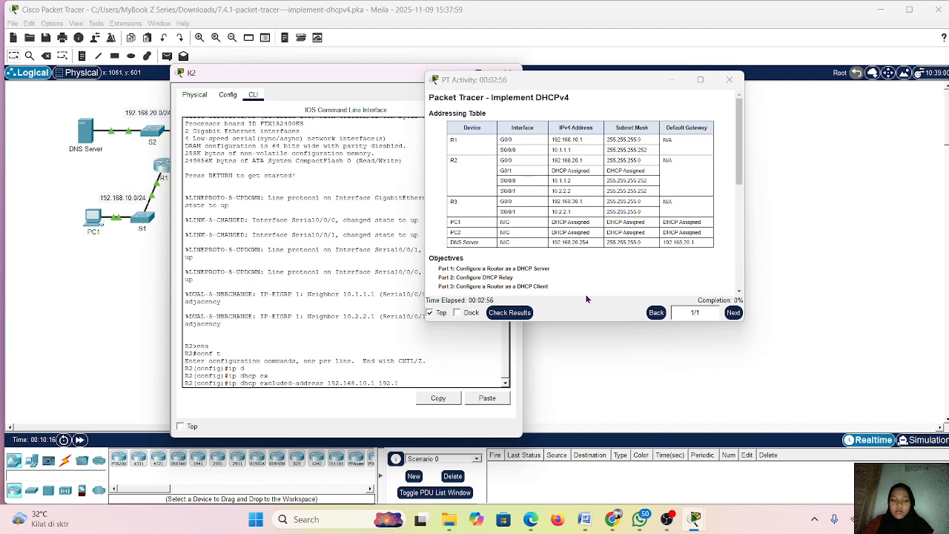
{"action": "type", "text": "68"}
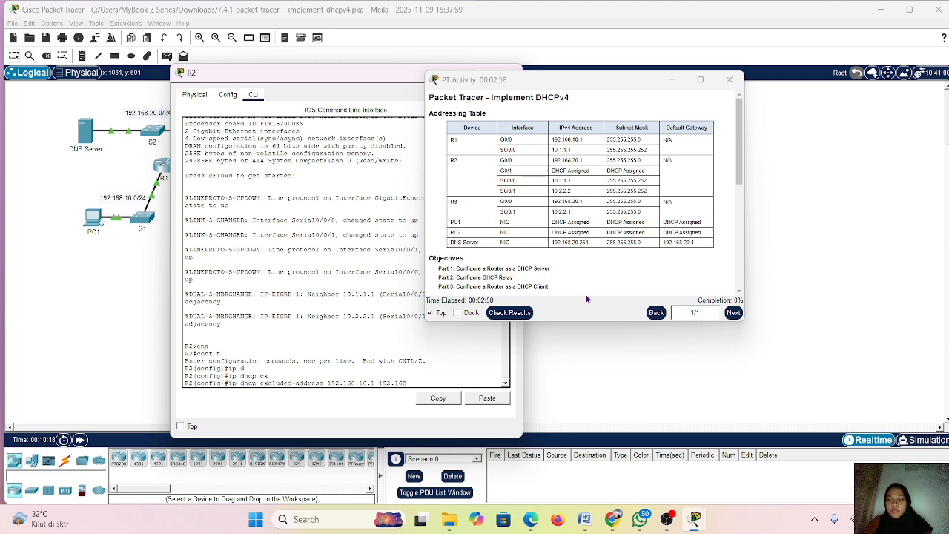
{"action": "type", "text": ".10.10"}
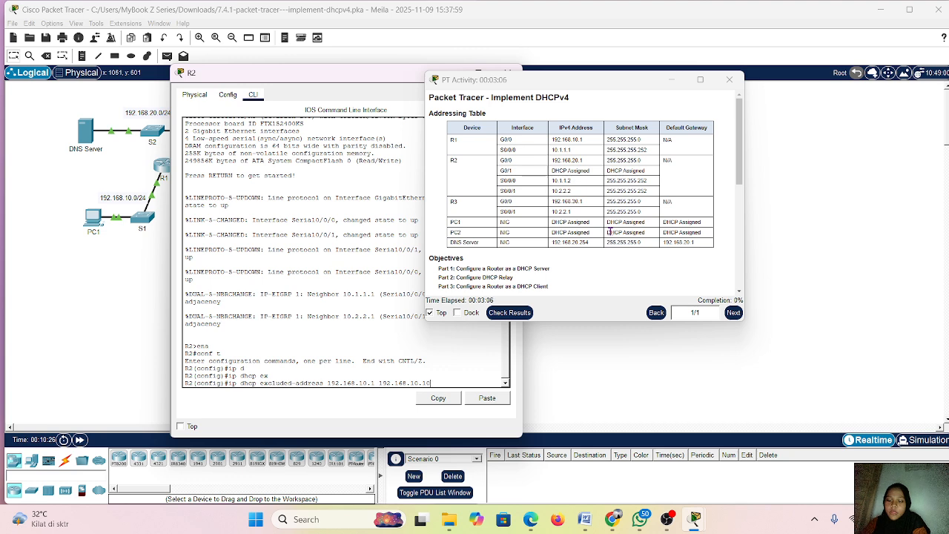
{"action": "key", "text": "Return"}
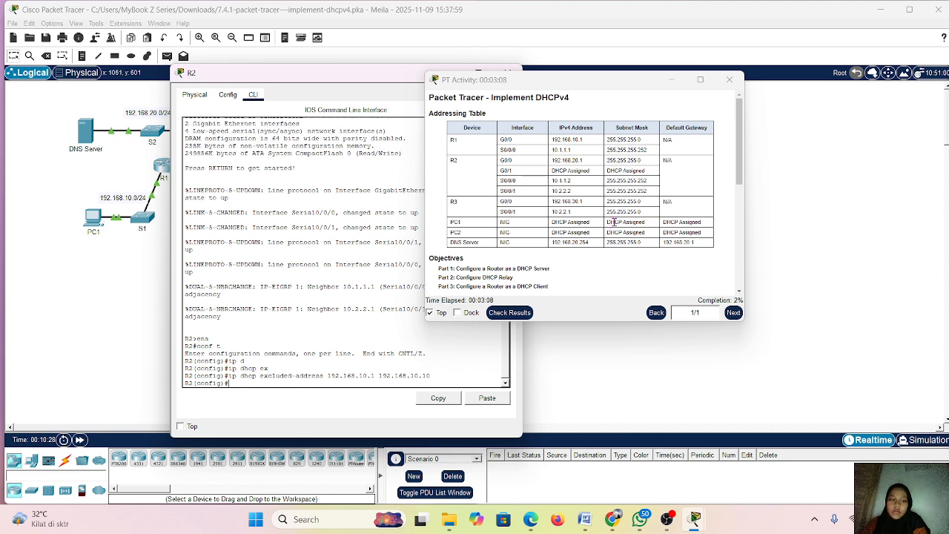
Exclude addresses 192.168.30.1 through 192.168.30.10 from DHCP on R2 by adapting the previous exclusion command
{"action": "key", "text": "Up"}
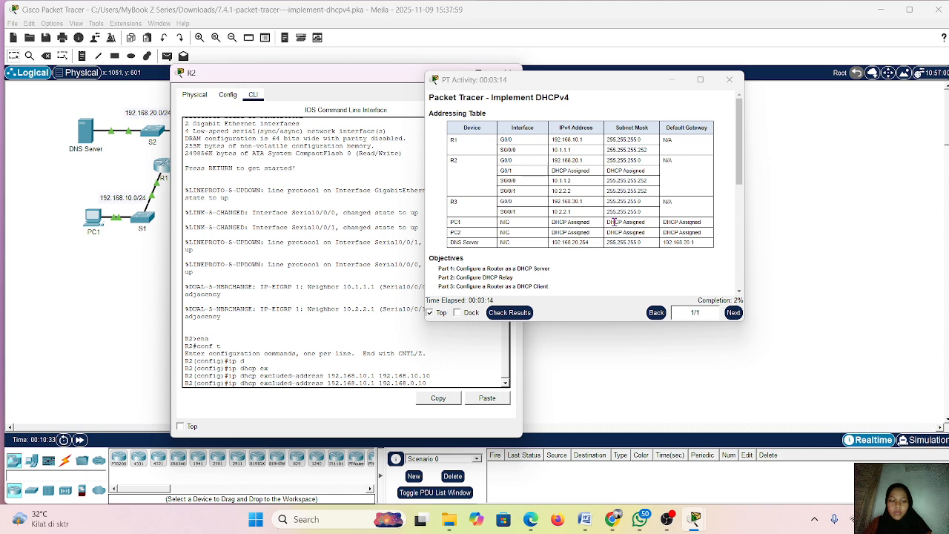
{"action": "type", "text": "10"}
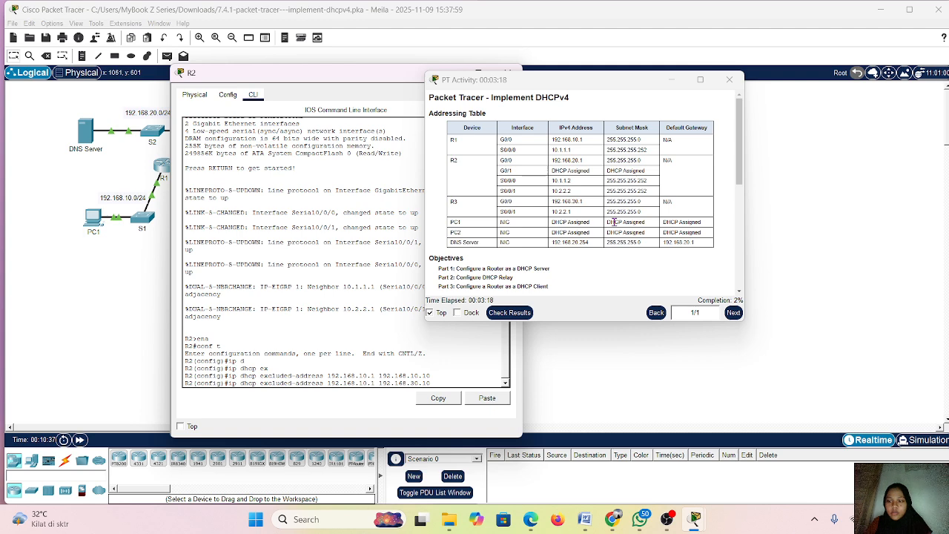
{"action": "key", "text": "Left"}
{"action": "key", "text": "Left"}
{"action": "key", "text": "Left"}
{"action": "key", "text": "Left"}
{"action": "key", "text": "Left"}
{"action": "key", "text": "Left"}
{"action": "key", "text": "Left"}
{"action": "key", "text": "Left"}
{"action": "key", "text": "Left"}
{"action": "key", "text": "Left"}
{"action": "key", "text": "Left"}
{"action": "key", "text": "Left"}
{"action": "key", "text": "BackSpace"}
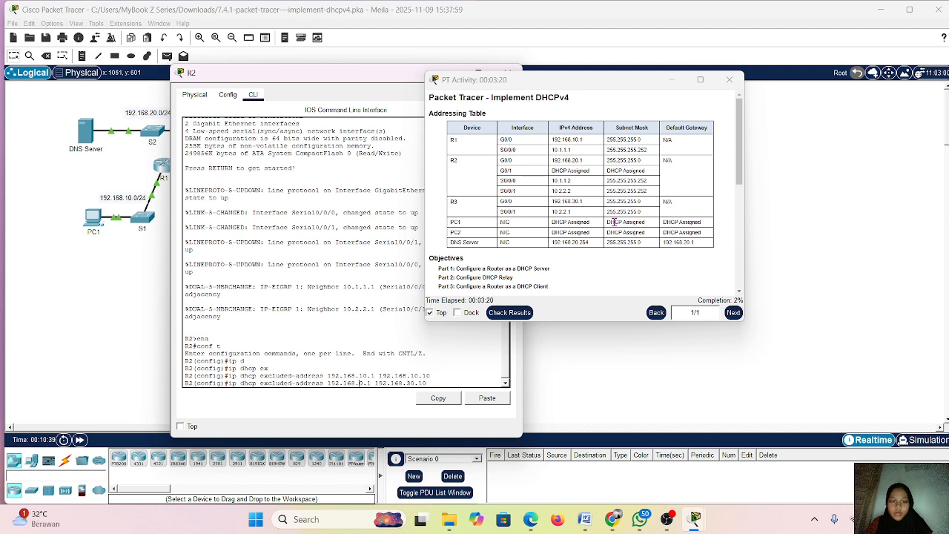
{"action": "type", "text": "30"}
{"action": "key", "text": "Return"}
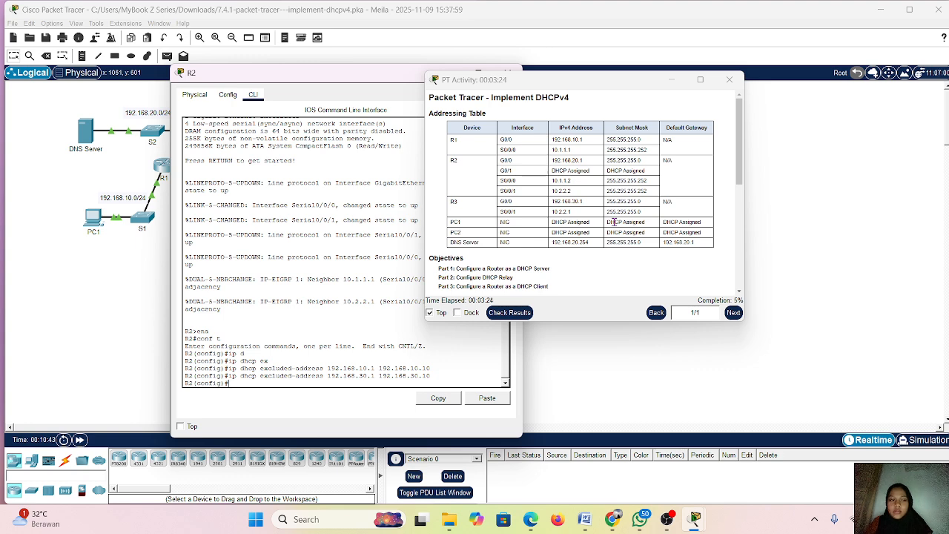
Create a DHCP pool named R1-LAN on R2 and enter its configuration mode
{"action": "key", "text": "Return"}
{"action": "key", "text": "Return"}
{"action": "type", "text": "ip "}
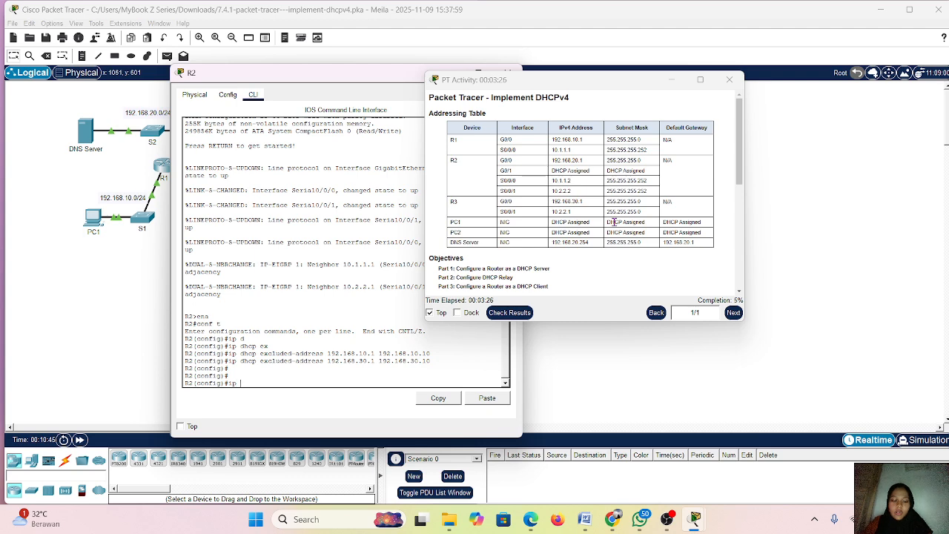
{"action": "type", "text": "dhcp"}
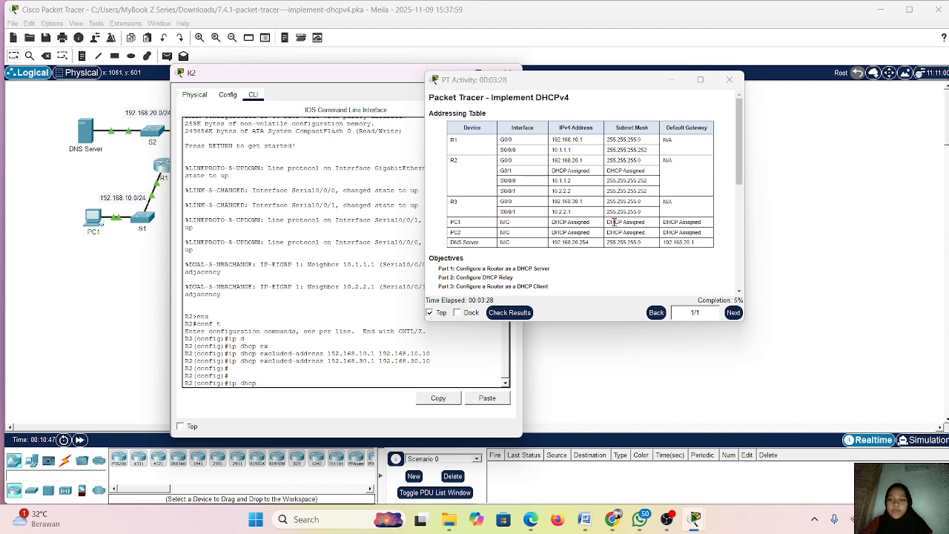
{"action": "type", "text": " p"}
{"action": "key", "text": "Tab"}
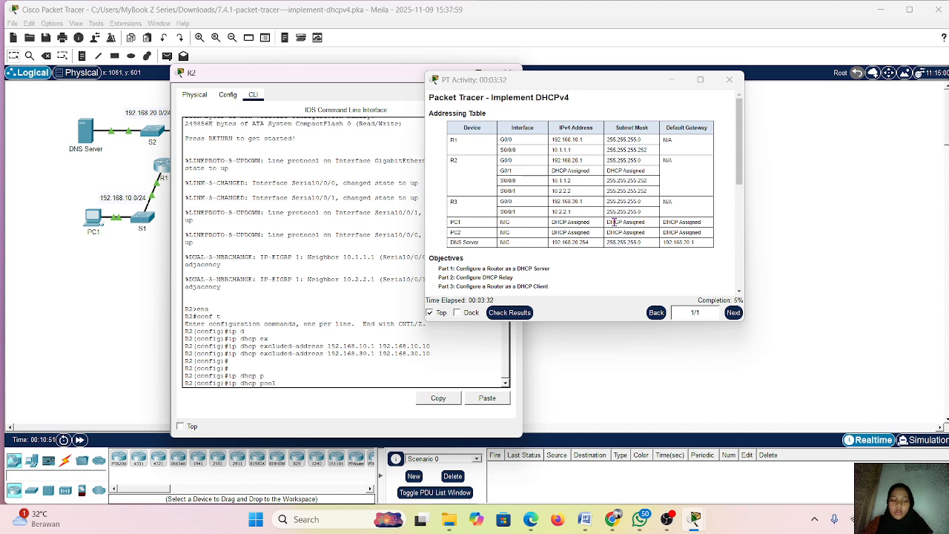
{"action": "type", "text": "R"}
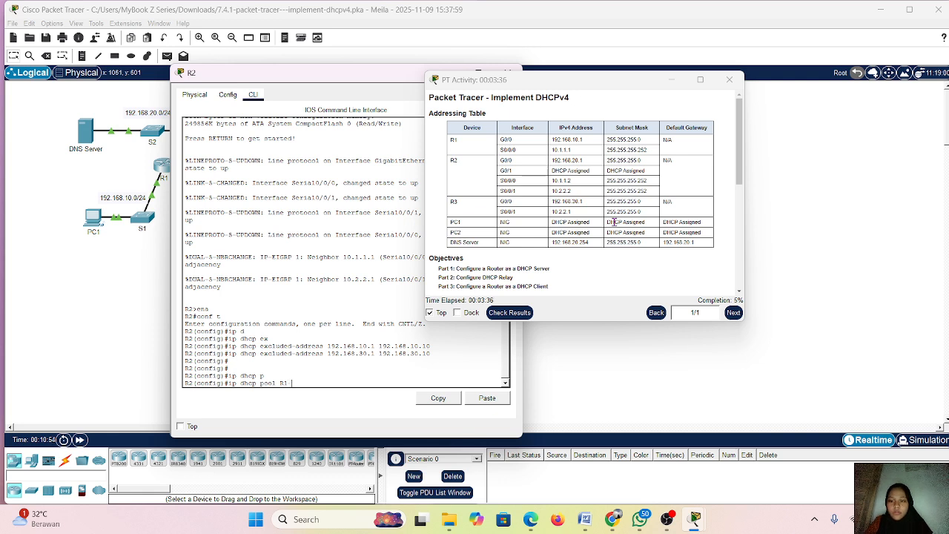
{"action": "type", "text": "1-LA"}
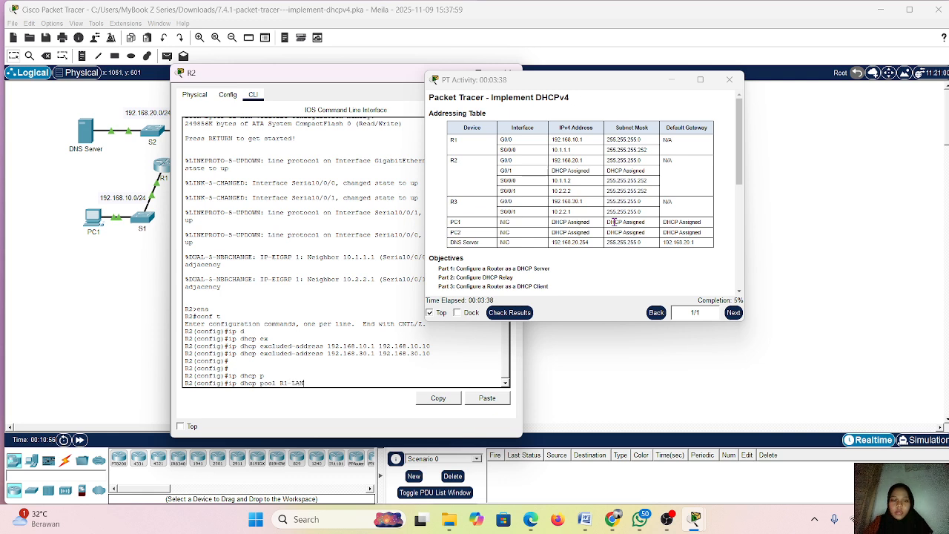
{"action": "type", "text": "N"}
{"action": "key", "text": "Return"}
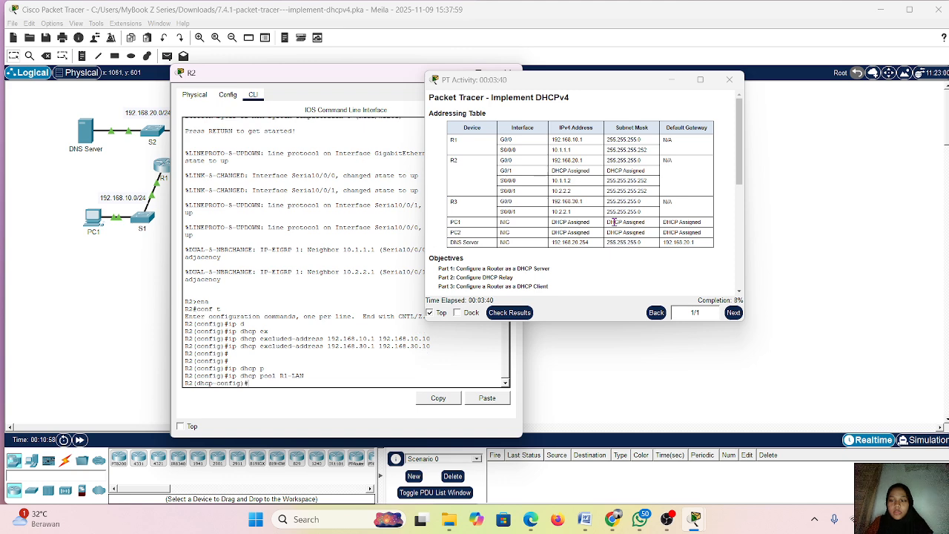
Set the R1-LAN pool's network to 192.168.10.0 with subnet mask 255.255.255.0
{"action": "key", "text": "Return"}
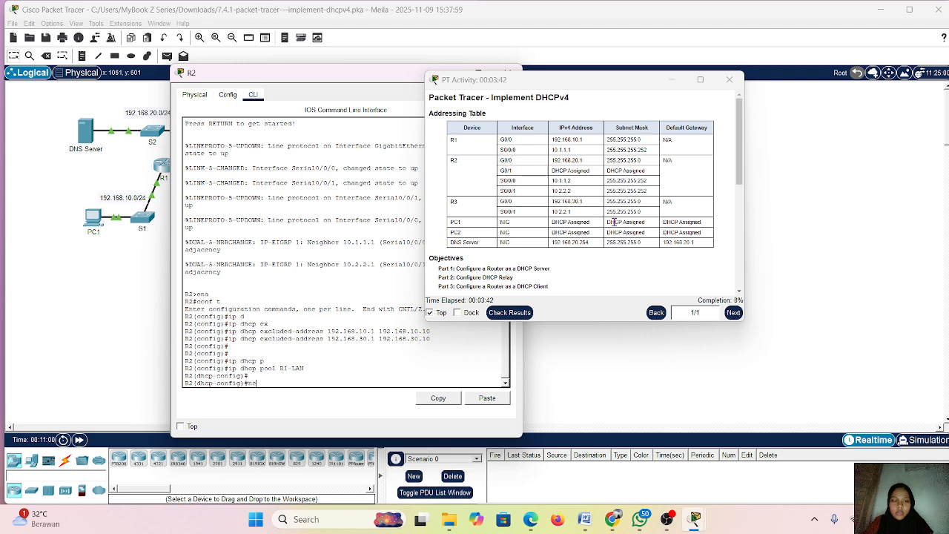
{"action": "type", "text": "netw"}
{"action": "key", "text": "Tab"}
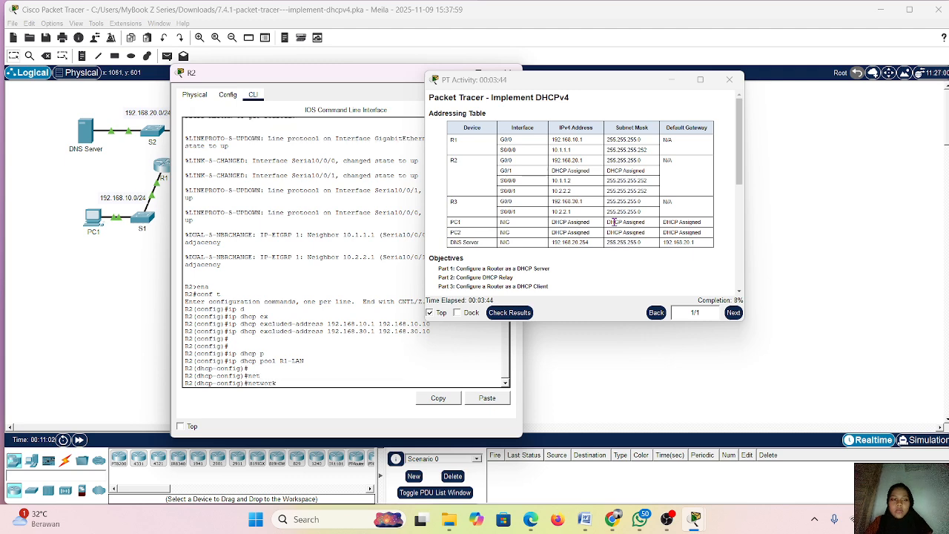
{"action": "type", "text": "192.168"}
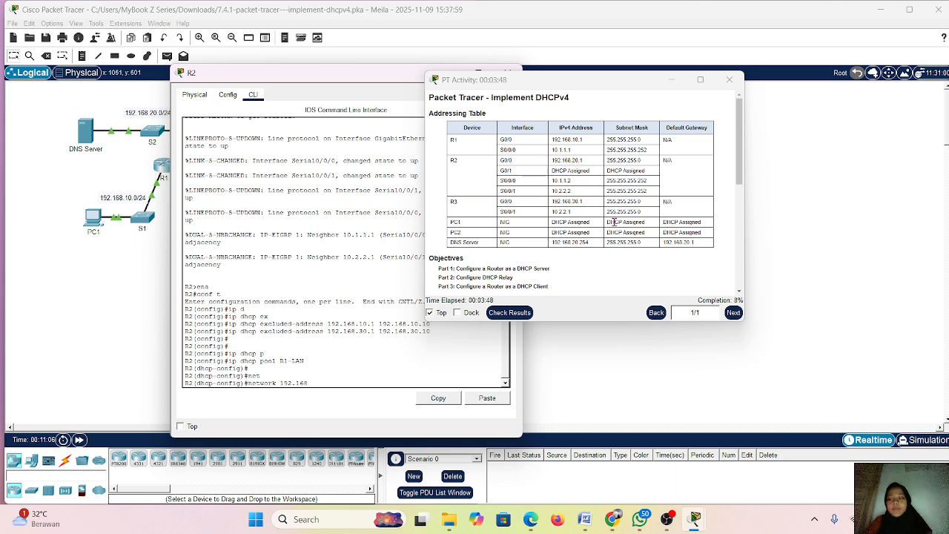
{"action": "type", "text": ".10"}
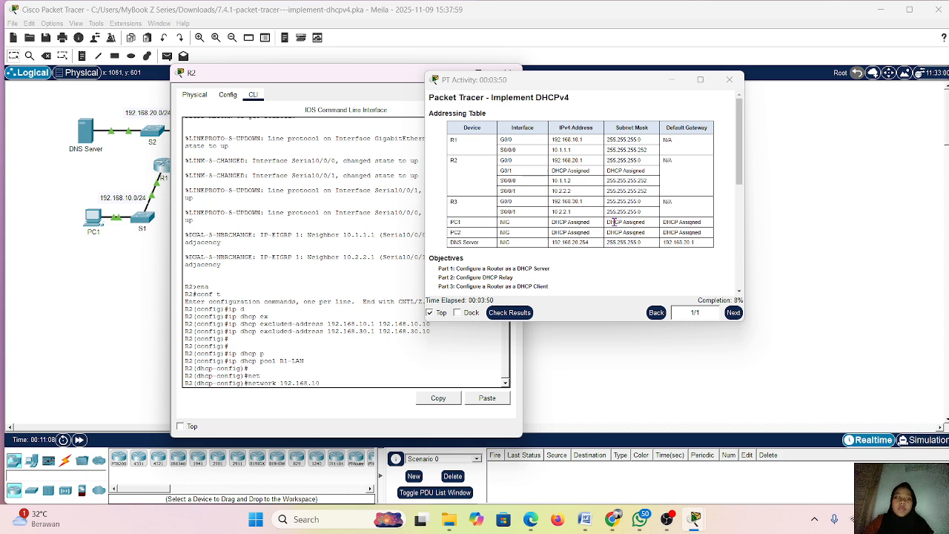
{"action": "type", "text": ".0"}
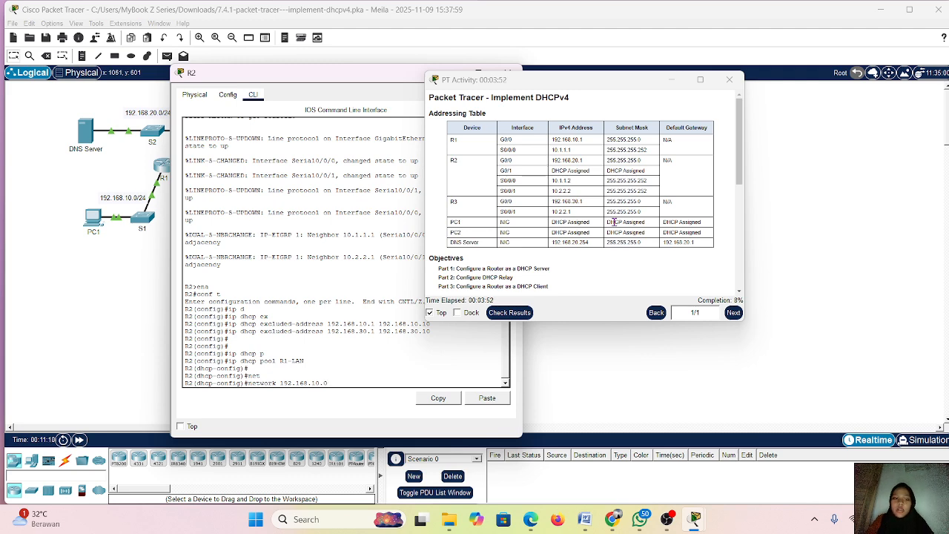
{"action": "type", "text": " 255"}
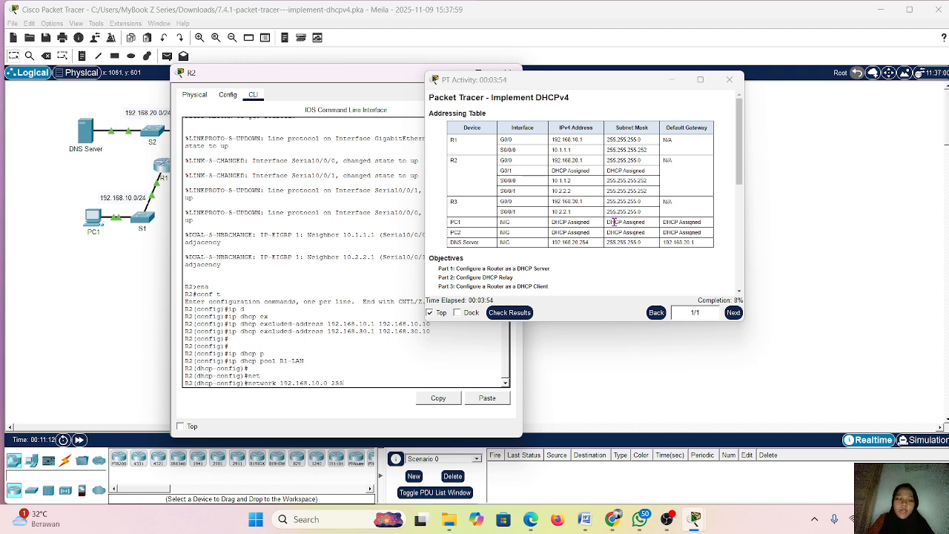
{"action": "type", "text": ".255."}
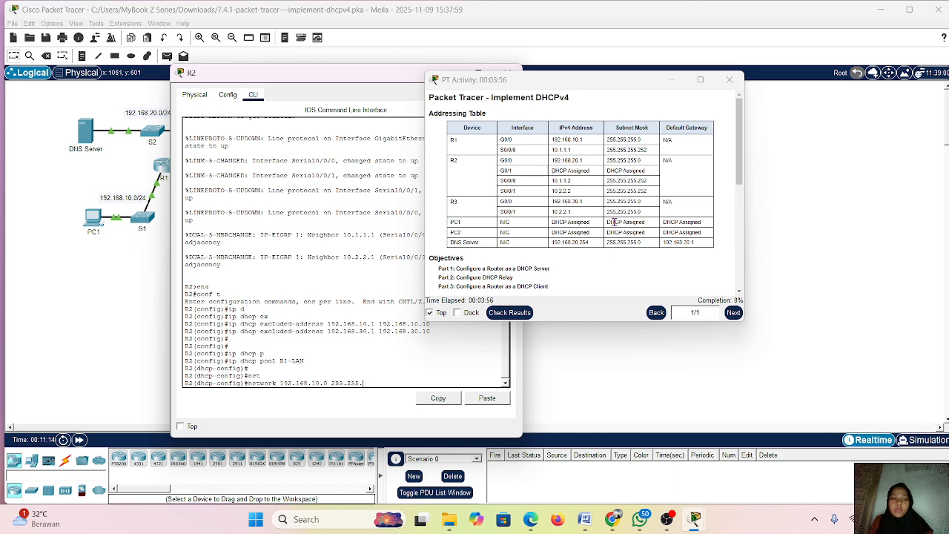
{"action": "type", "text": "255."}
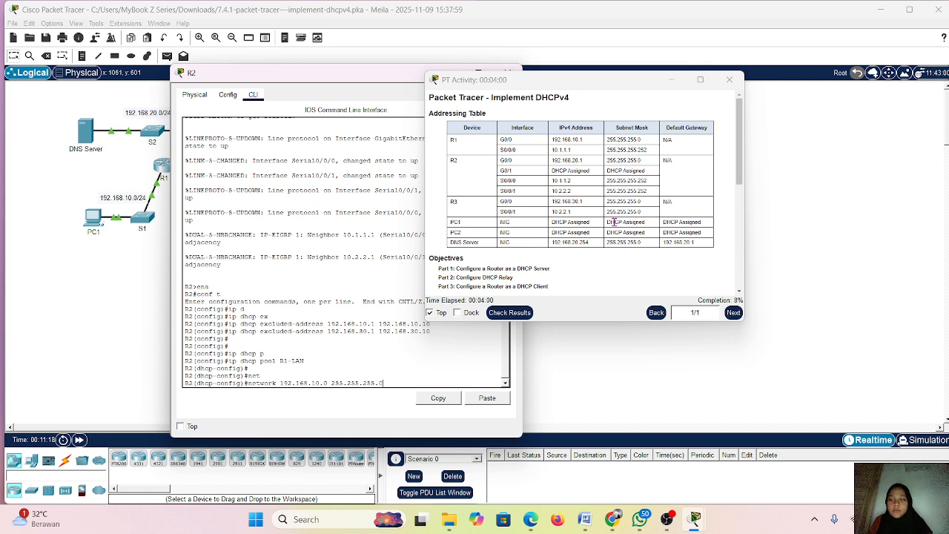
{"action": "type", "text": "0"}
{"action": "key", "text": "Return"}
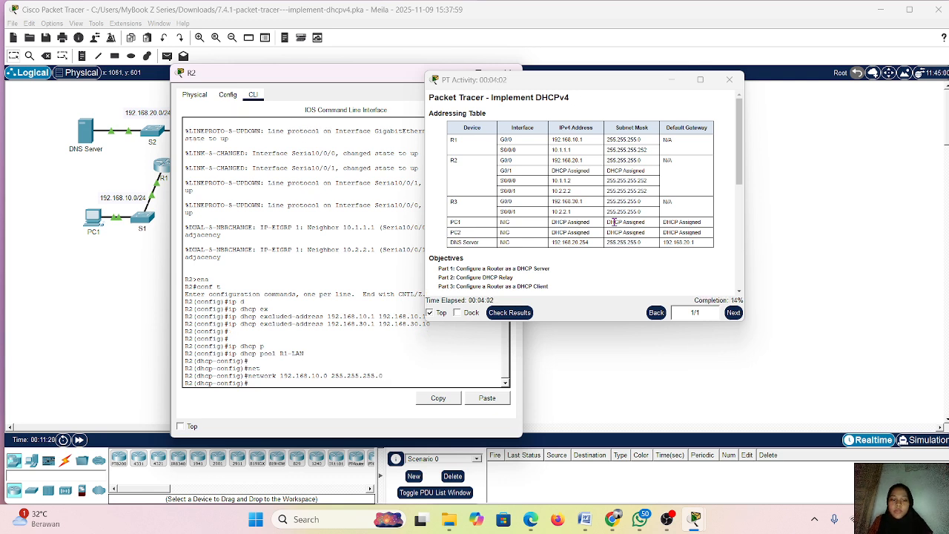
Set 192.168.10.1 as the default router of the R1-LAN pool
{"action": "type", "text": "def"}
{"action": "key", "text": "Tab"}
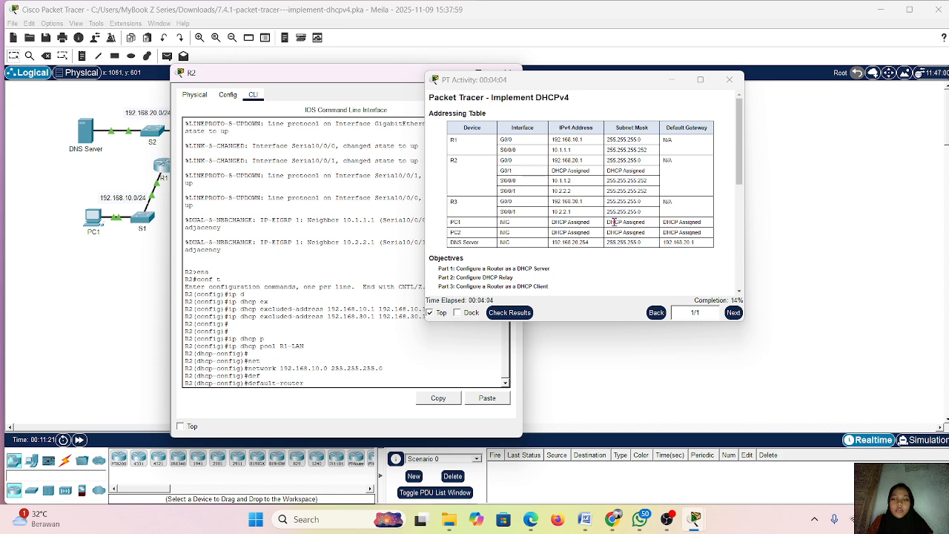
{"action": "type", "text": "192.168"}
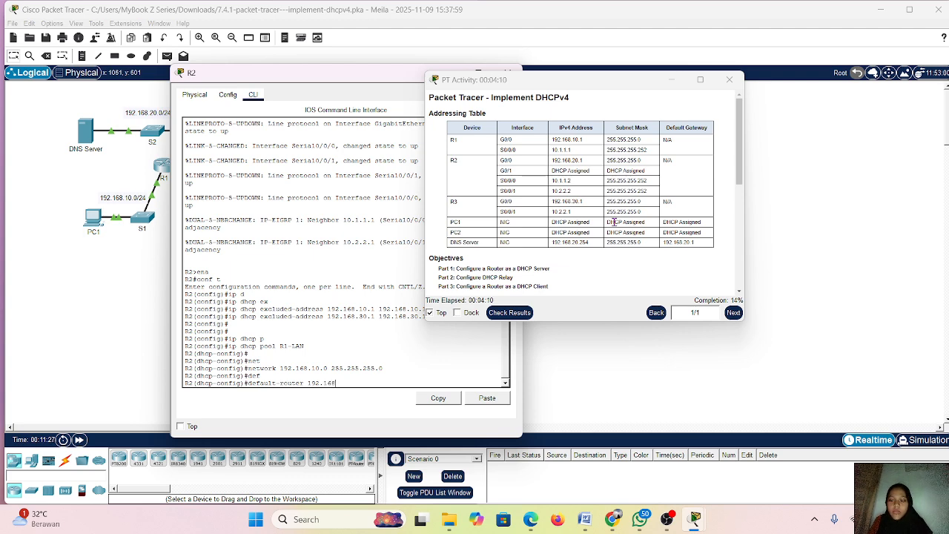
{"action": "type", "text": ".10"}
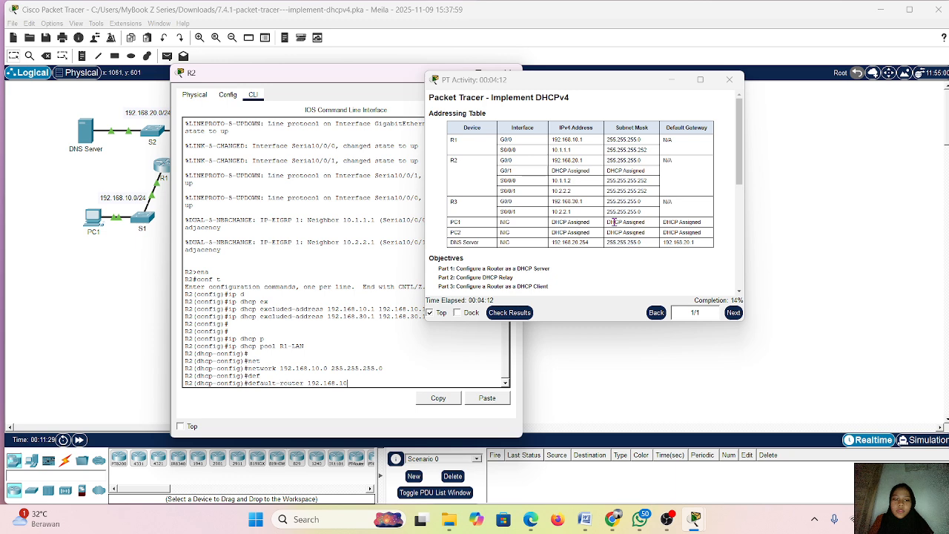
{"action": "type", "text": ".1"}
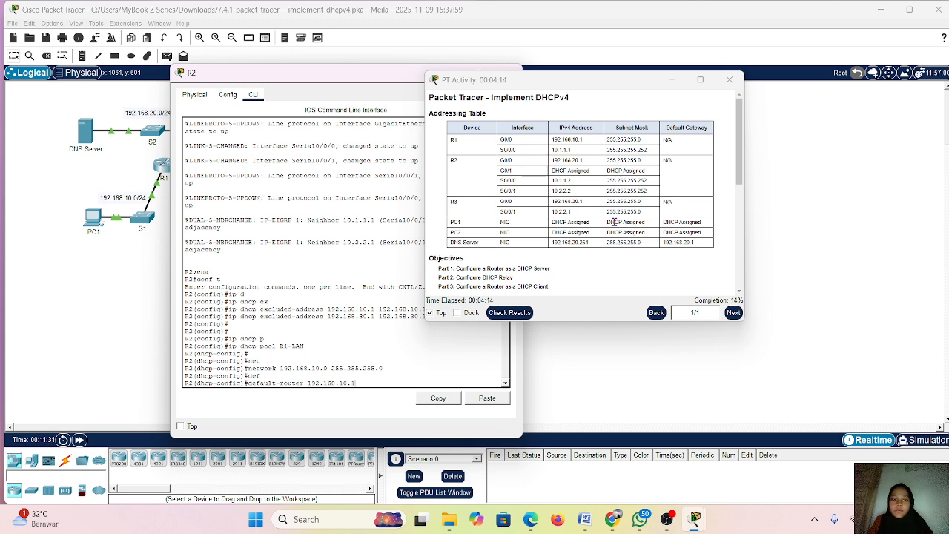
{"action": "key", "text": "Return"}
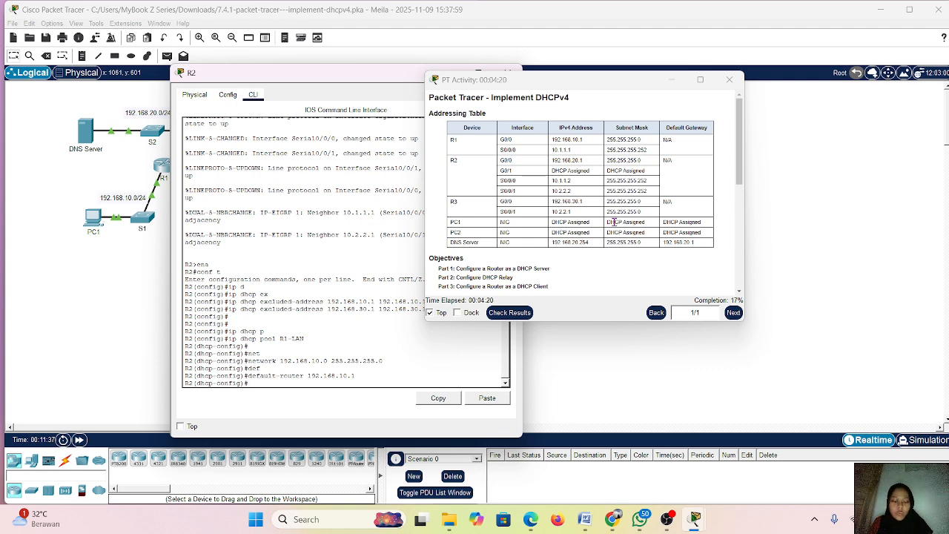
Set 192.168.20.254 as the DNS server of the R1-LAN pool
{"action": "type", "text": "dn"}
{"action": "key", "text": "Tab"}
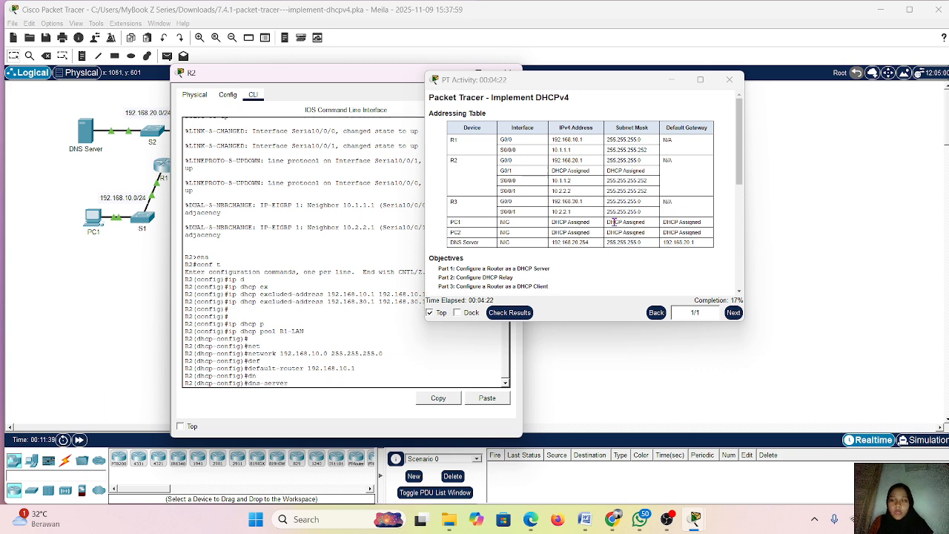
{"action": "type", "text": "15"}
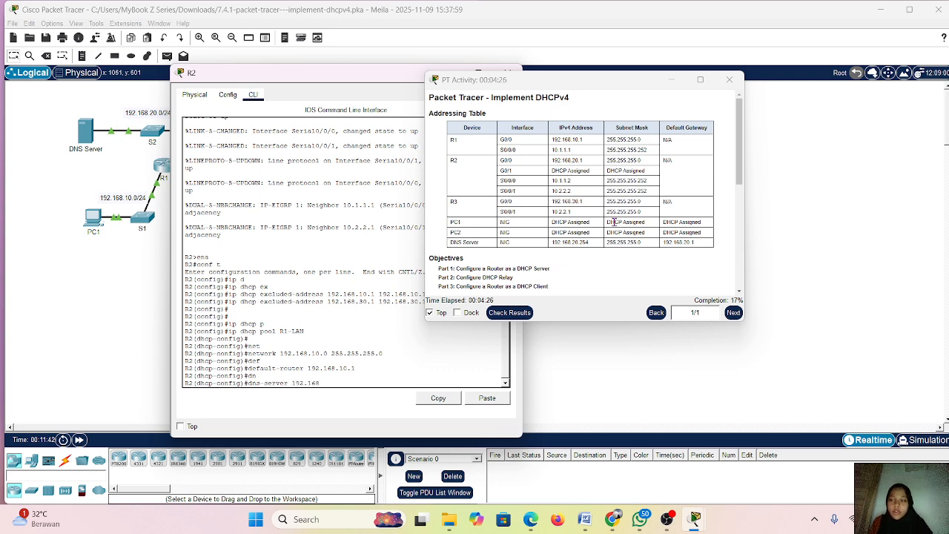
{"action": "type", "text": "2.168.20."}
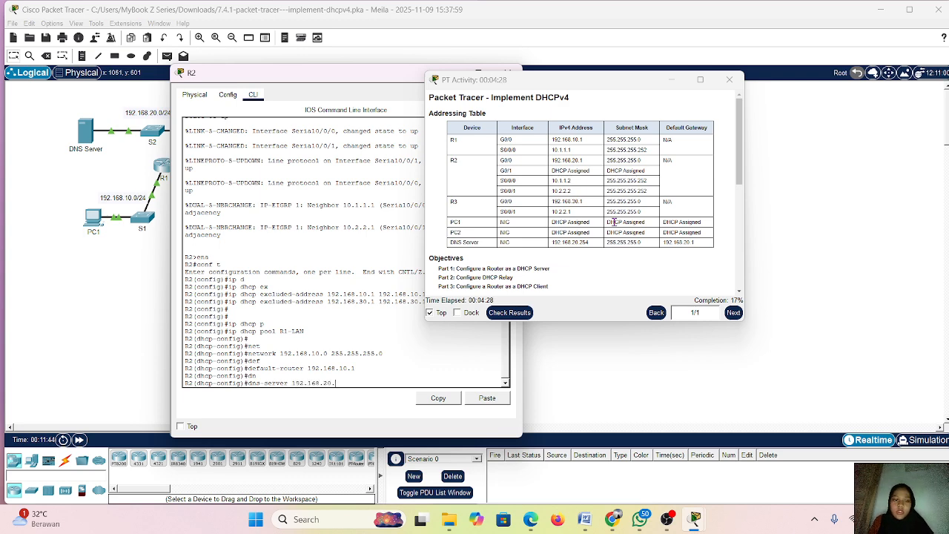
{"action": "type", "text": "254"}
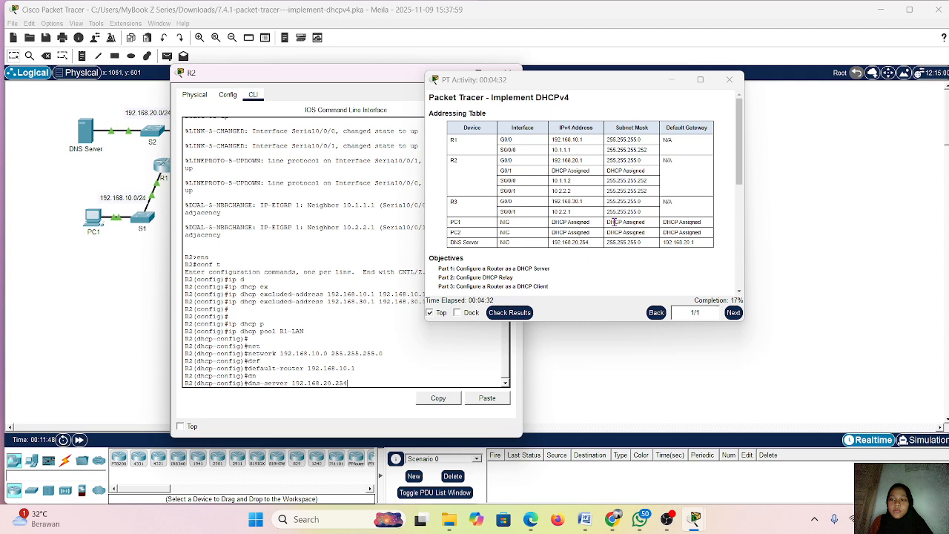
{"action": "key", "text": "Return"}
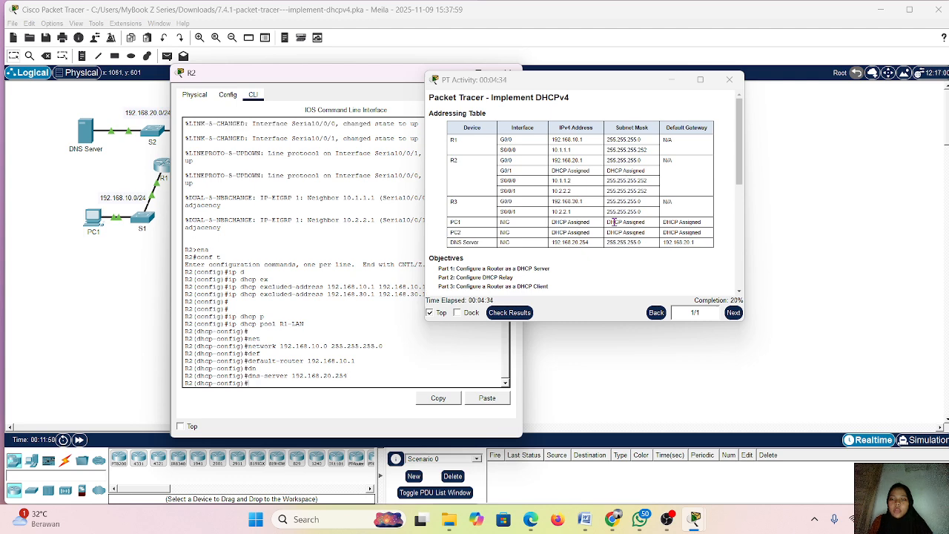
{"action": "key", "text": "Return"}
{"action": "key", "text": "Return"}
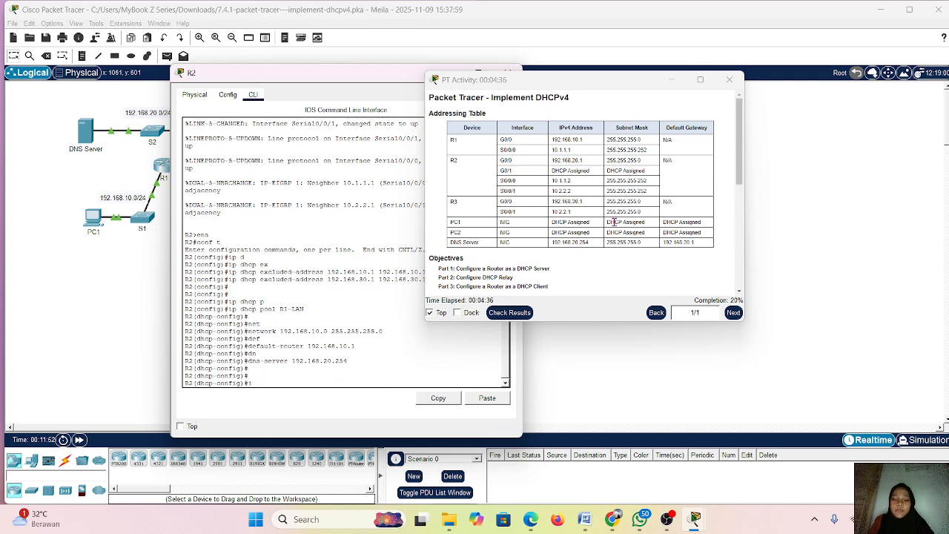
Create a second DHCP pool named R3-LAN on R2 and enter its configuration mode
{"action": "type", "text": "ip"}
{"action": "type", "text": " sh"}
{"action": "key", "text": "BackSpace"}
{"action": "key", "text": "BackSpace"}
{"action": "type", "text": "dhcp"}
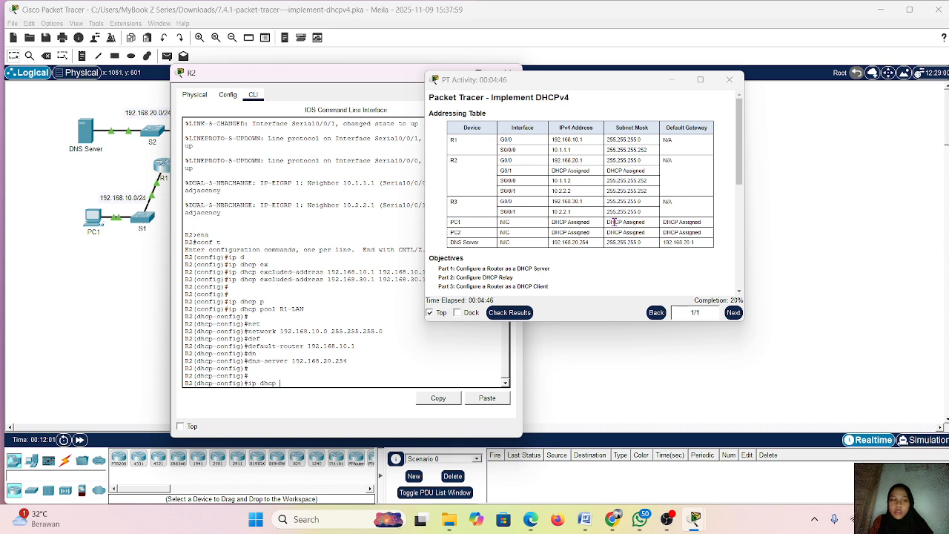
{"action": "type", "text": "p"}
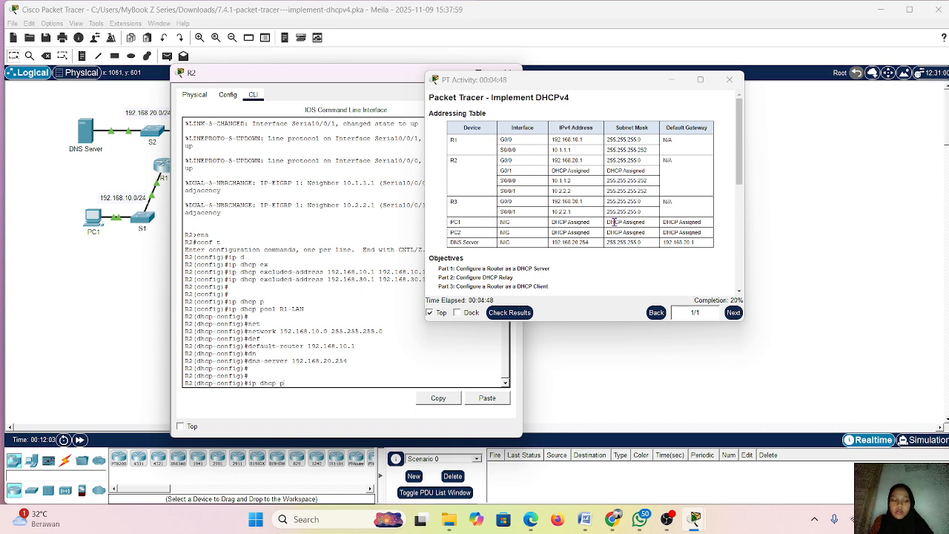
{"action": "key", "text": "Tab"}
{"action": "type", "text": "o"}
{"action": "key", "text": "Tab"}
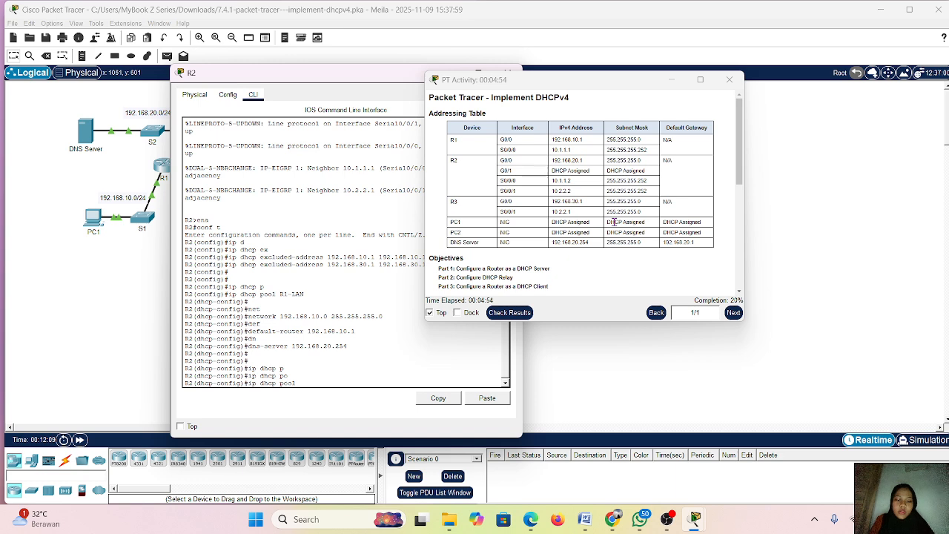
{"action": "type", "text": "3"}
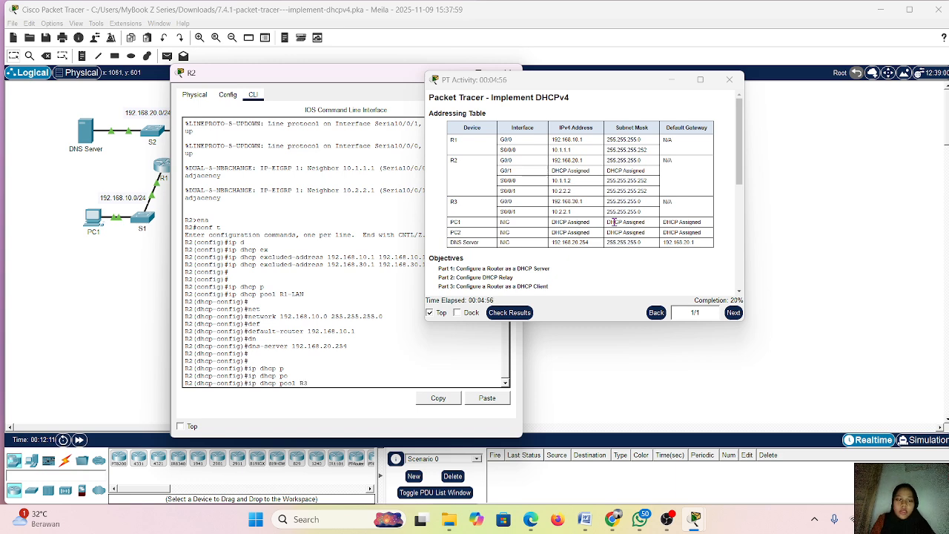
{"action": "type", "text": "-L"}
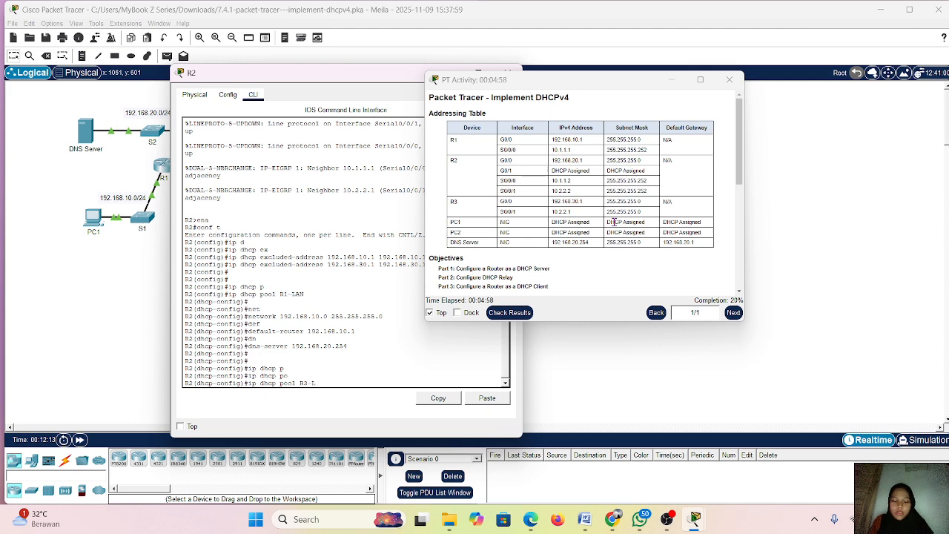
{"action": "type", "text": "AN"}
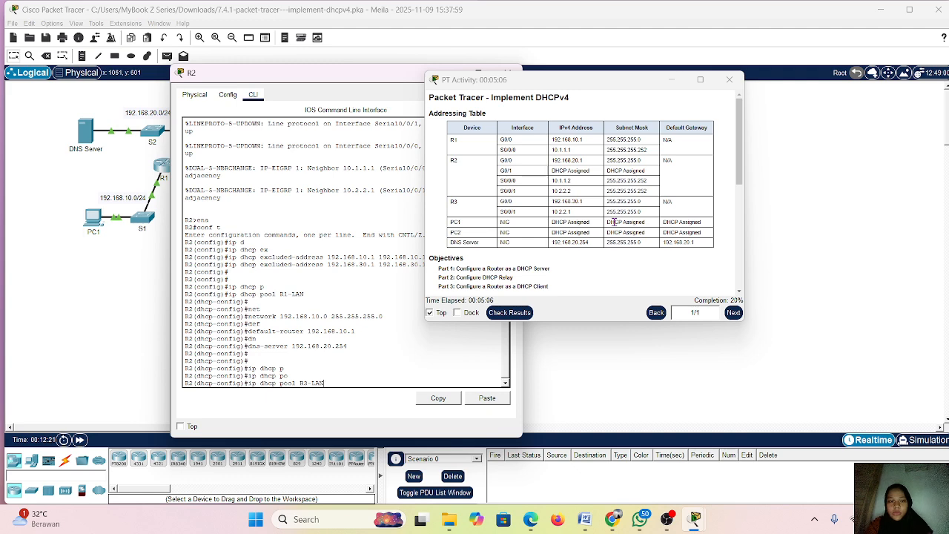
{"action": "key", "text": "Return"}
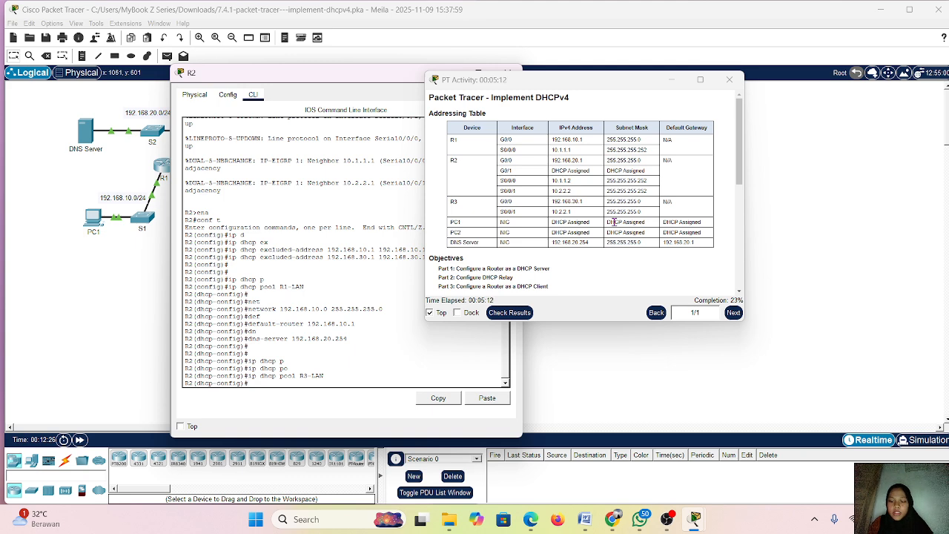
Set the R3-LAN pool's network to 192.168.30.0 with mask 255.255.255.0 by adapting the earlier network command
{"action": "key", "text": "Up"}
{"action": "key", "text": "Up"}
{"action": "key", "text": "Up"}
{"action": "key", "text": "Up"}
{"action": "key", "text": "Up"}
{"action": "key", "text": "Up"}
{"action": "key", "text": "Up"}
{"action": "key", "text": "Up"}
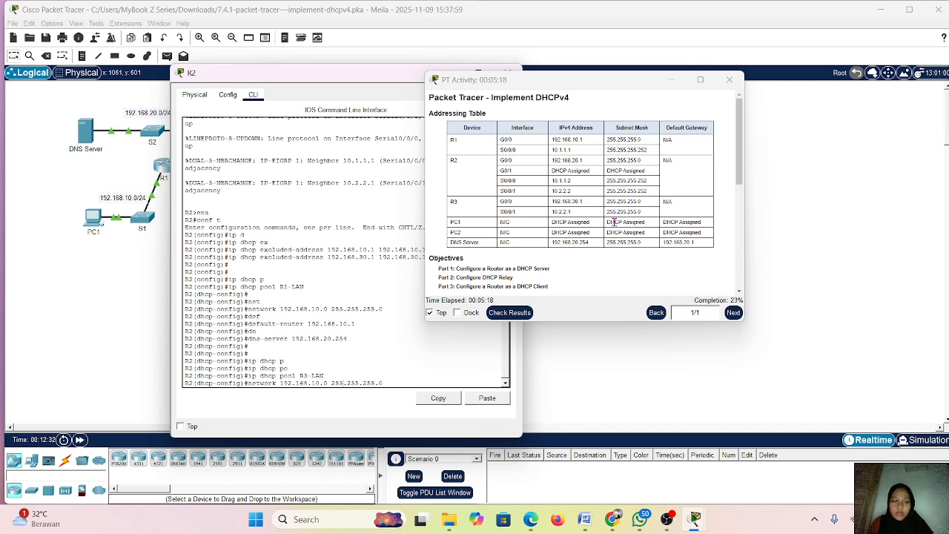
{"action": "key", "text": "BackSpace"}
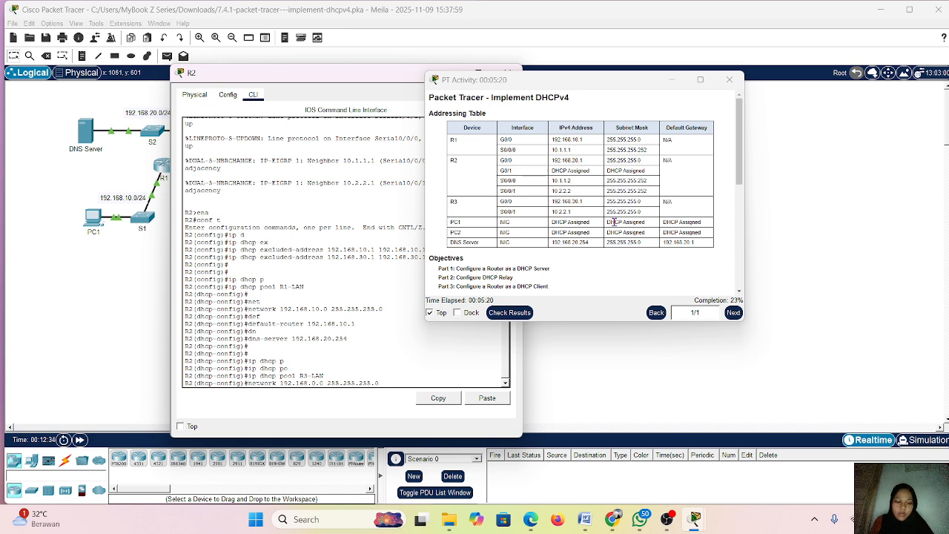
{"action": "type", "text": "3"}
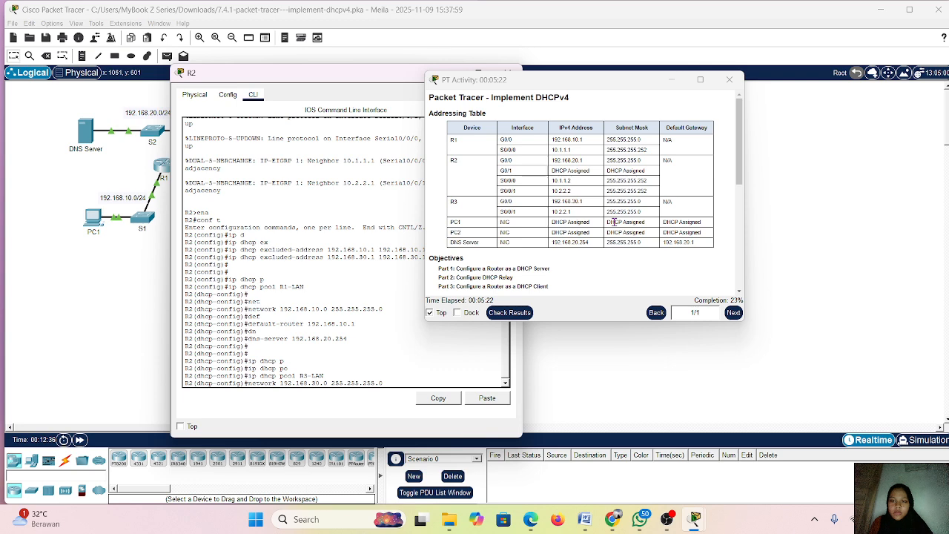
{"action": "key", "text": "Up"}
{"action": "key", "text": "Down"}
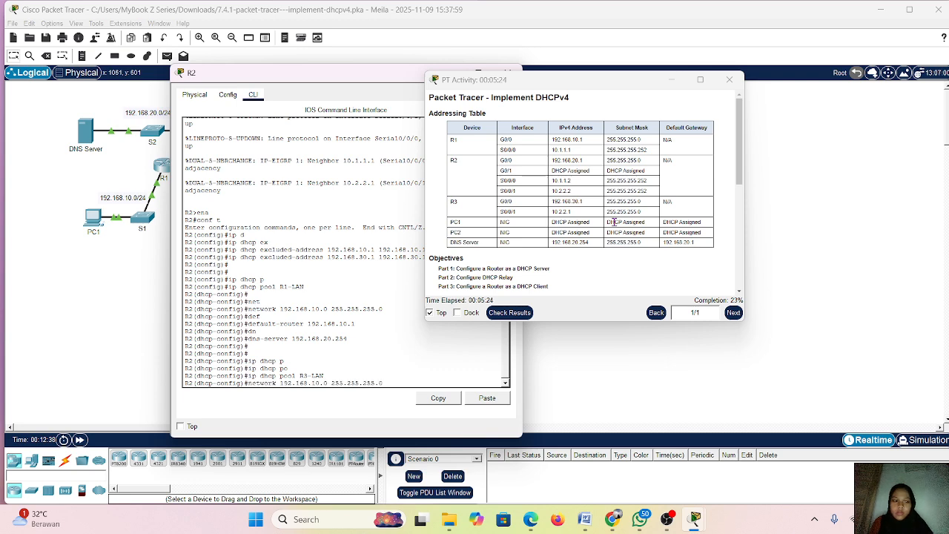
{"action": "key", "text": "Left"}
{"action": "key", "text": "Left"}
{"action": "key", "text": "Left"}
{"action": "key", "text": "Left"}
{"action": "key", "text": "Left"}
{"action": "key", "text": "Left"}
{"action": "key", "text": "BackSpace"}
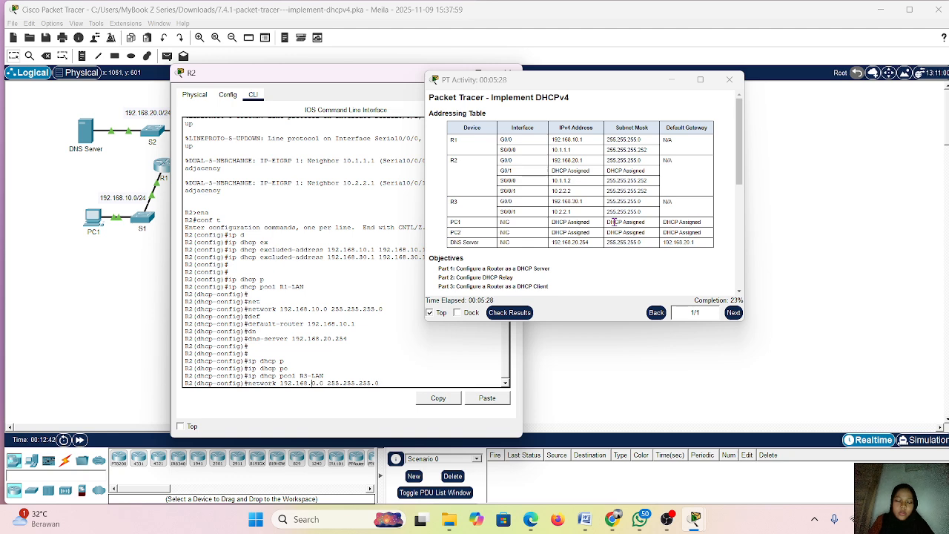
{"action": "type", "text": "3"}
{"action": "key", "text": "Return"}
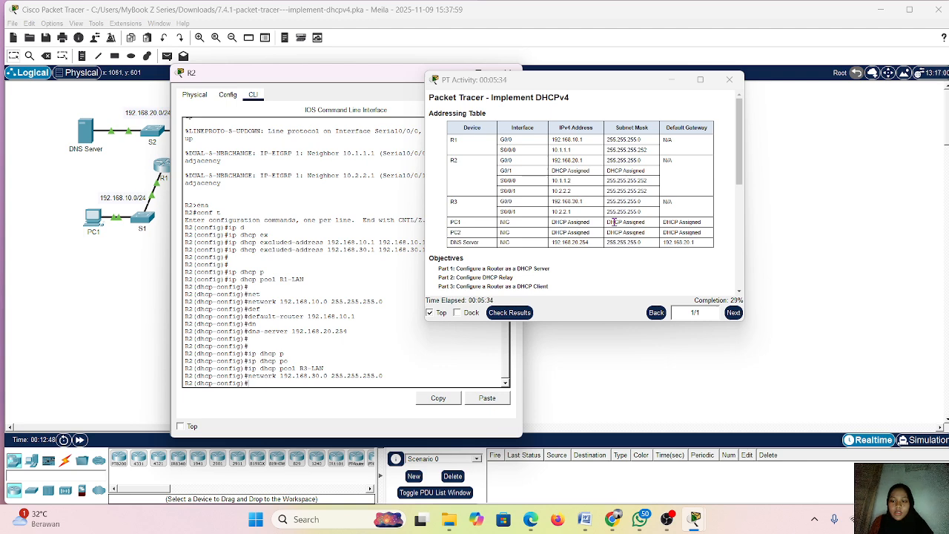
Set 192.168.20.254 as the DNS server of the R3-LAN pool by reusing the earlier dns-server command
{"action": "key", "text": "Up"}
{"action": "key", "text": "Up"}
{"action": "key", "text": "Up"}
{"action": "key", "text": "Up"}
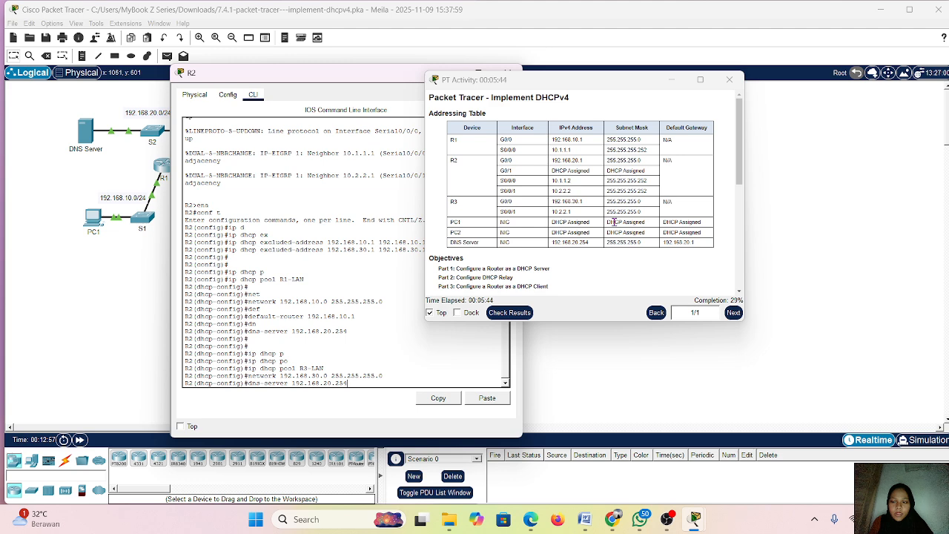
{"action": "key", "text": "Up"}
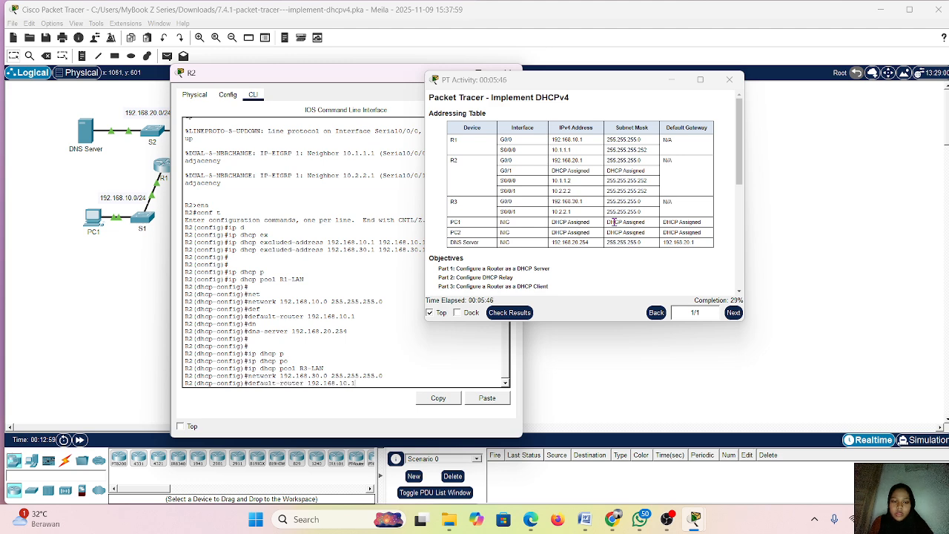
{"action": "key", "text": "Down"}
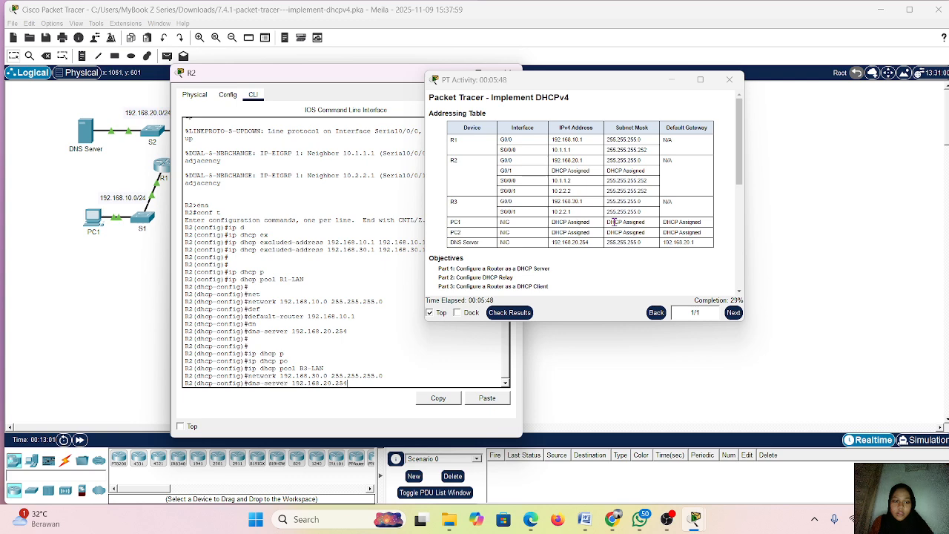
{"action": "key", "text": "Return"}
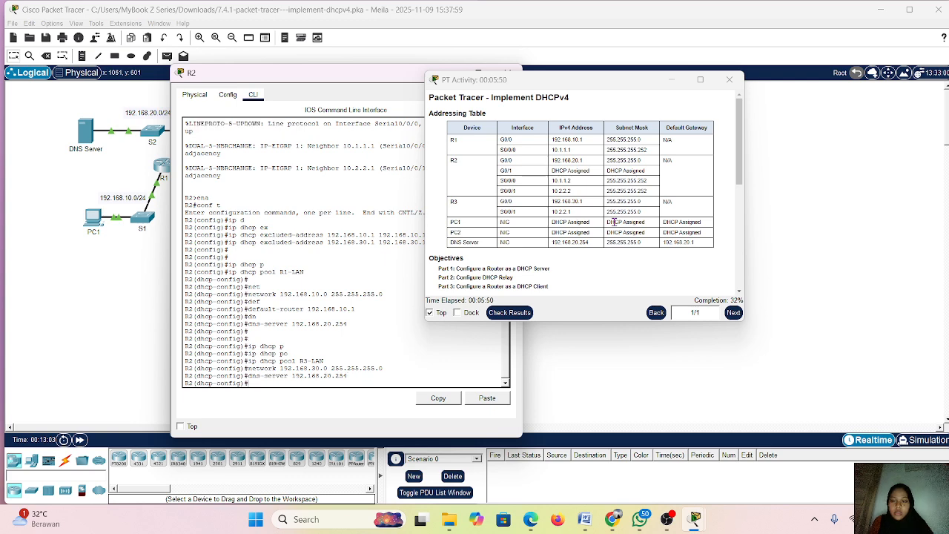
{"action": "key", "text": "Return"}
{"action": "key", "text": "Return"}
{"action": "key", "text": "Return"}
Exit the R3-LAN pool configuration and return to R2's global configuration mode
{"action": "type", "text": "in"}
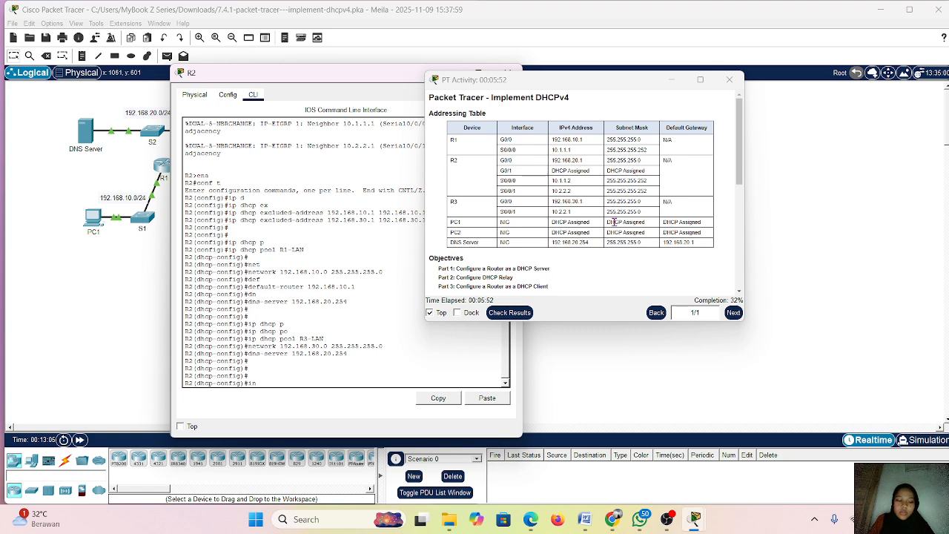
{"action": "type", "text": "t"}
{"action": "key", "text": "Return"}
{"action": "type", "text": "ig)#ex"}
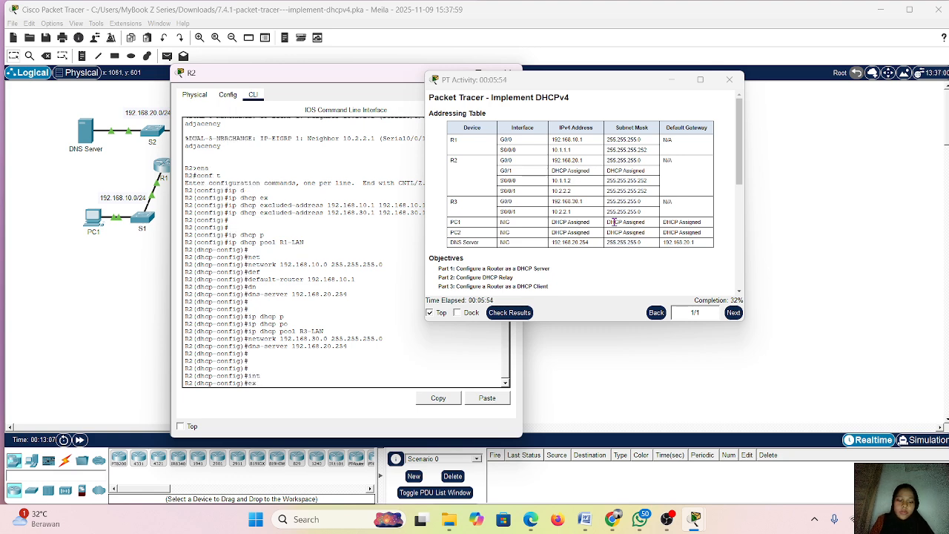
{"action": "type", "text": "it"}
{"action": "key", "text": "Return"}
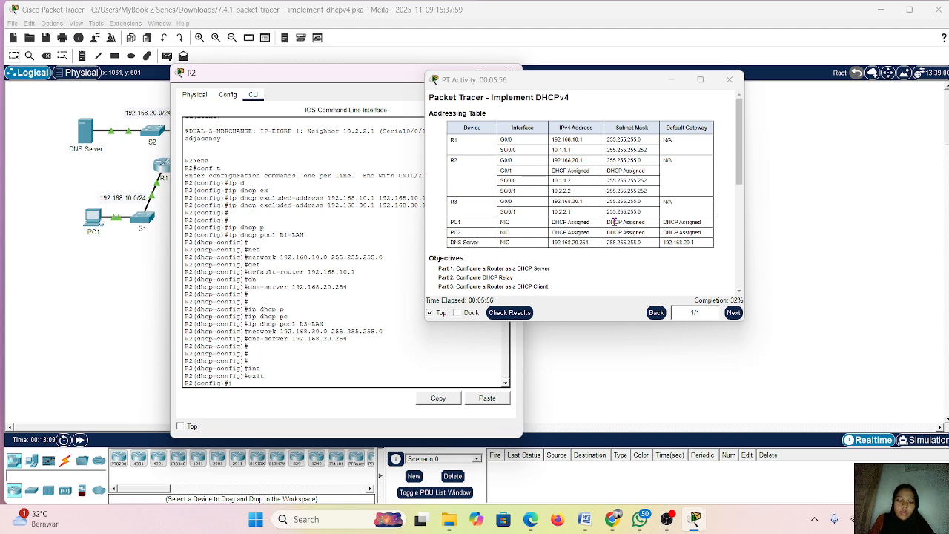
Enter interface configuration mode for GigabitEthernet0/1 on R2
{"action": "type", "text": "int"}
{"action": "key", "text": "Tab"}
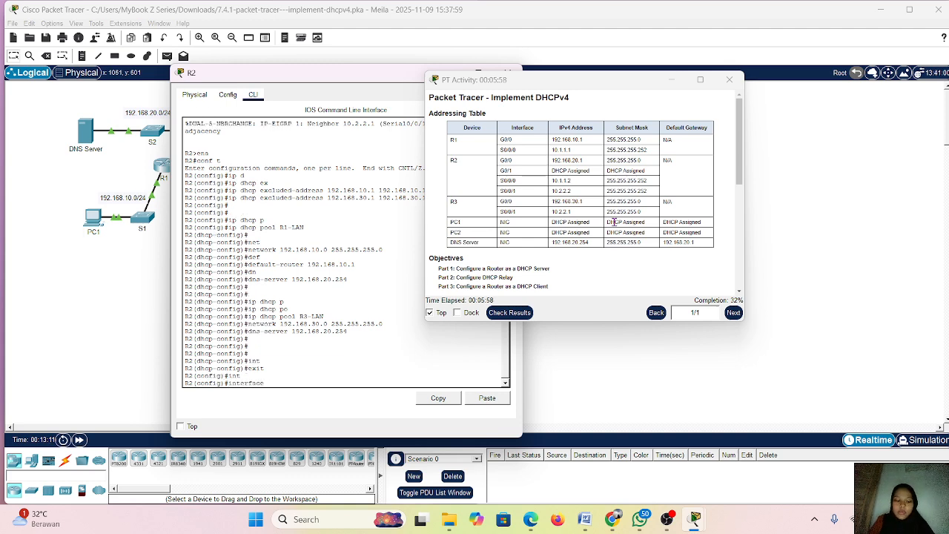
{"action": "type", "text": "gigabitEthernet"}
{"action": "key", "text": "Tab"}
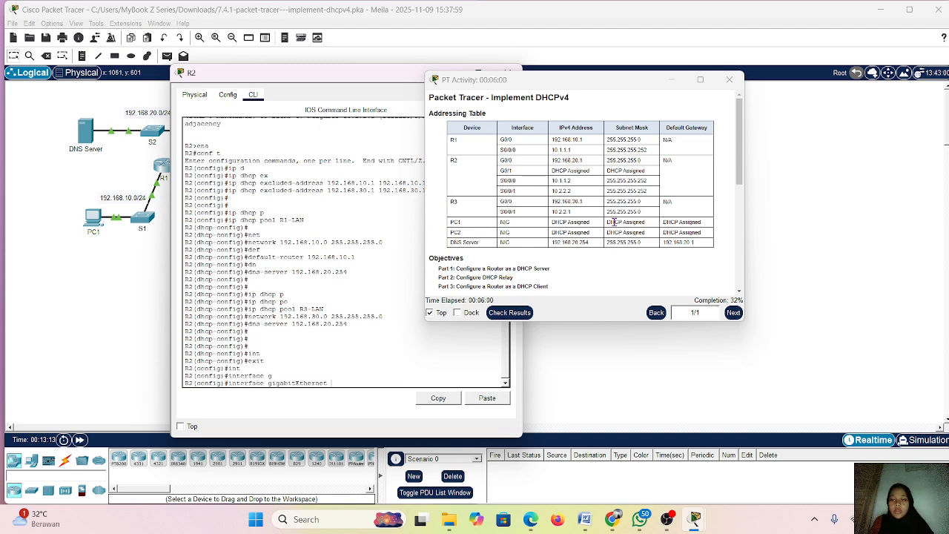
{"action": "type", "text": "0"}
{"action": "key", "text": "Return"}
{"action": "key", "text": "Return"}
{"action": "key", "text": "Return"}
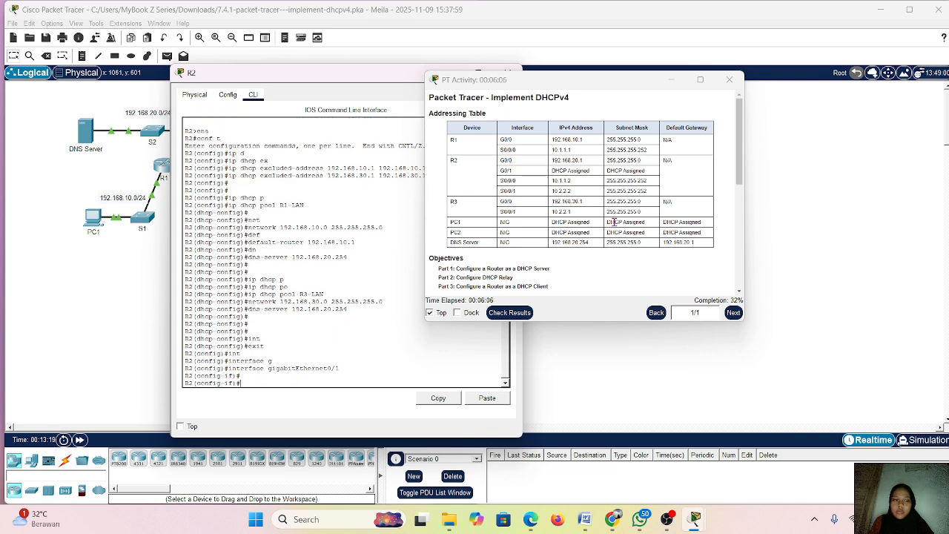
Configure R2's GigabitEthernet0/1 interface to obtain its IP address through DHCP
{"action": "type", "text": "ip"}
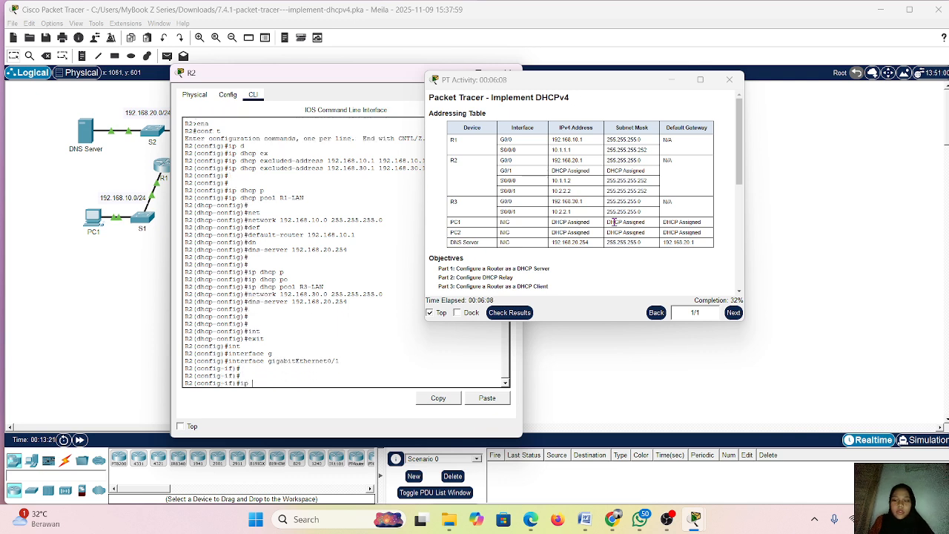
{"action": "type", "text": " ad"}
{"action": "key", "text": "Tab"}
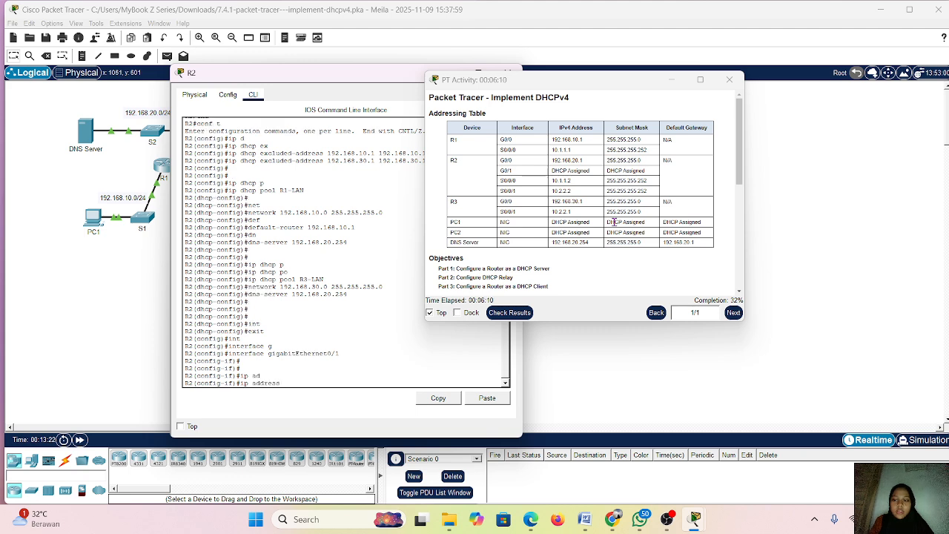
{"action": "type", "text": "dhcp"}
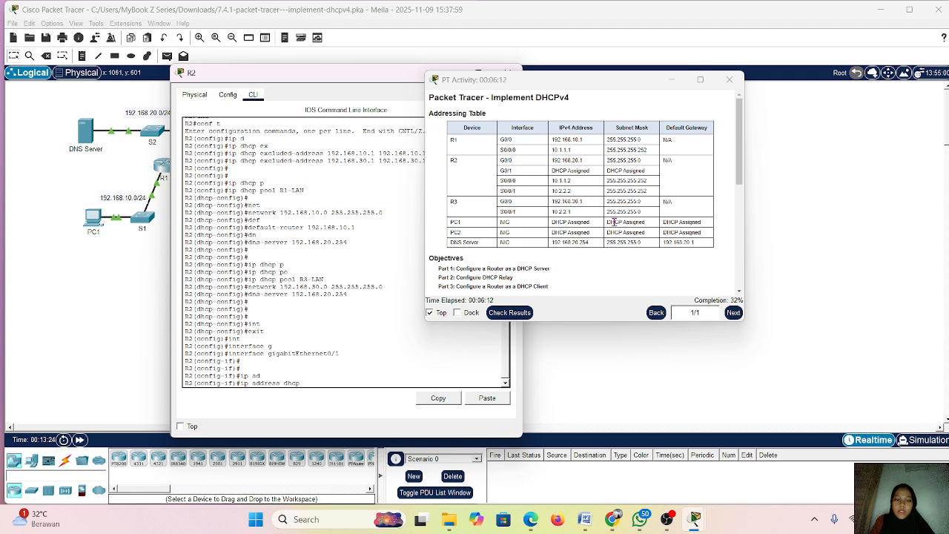
{"action": "key", "text": "Return"}
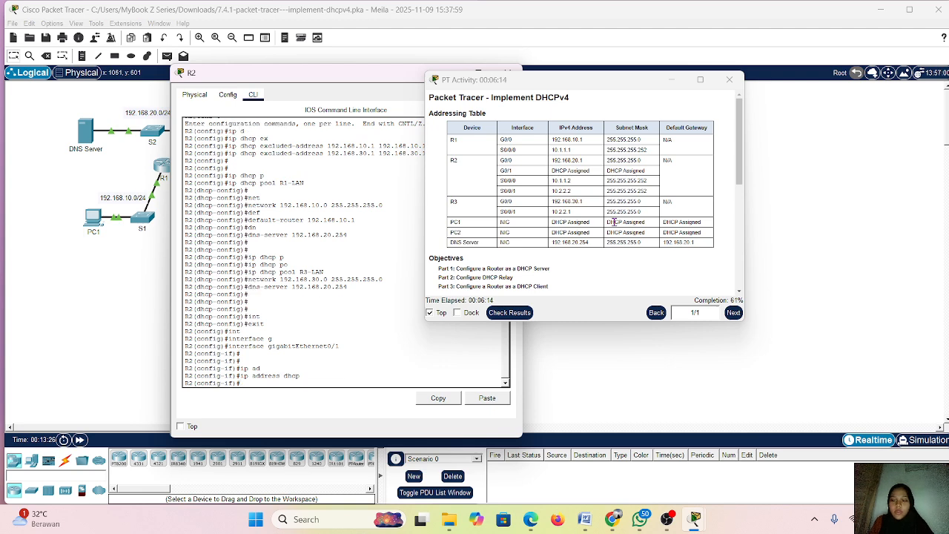
{"action": "key", "text": "Return"}
Enable R2's GigabitEthernet0/1 interface with the no shutdown command
{"action": "type", "text": "no sh"}
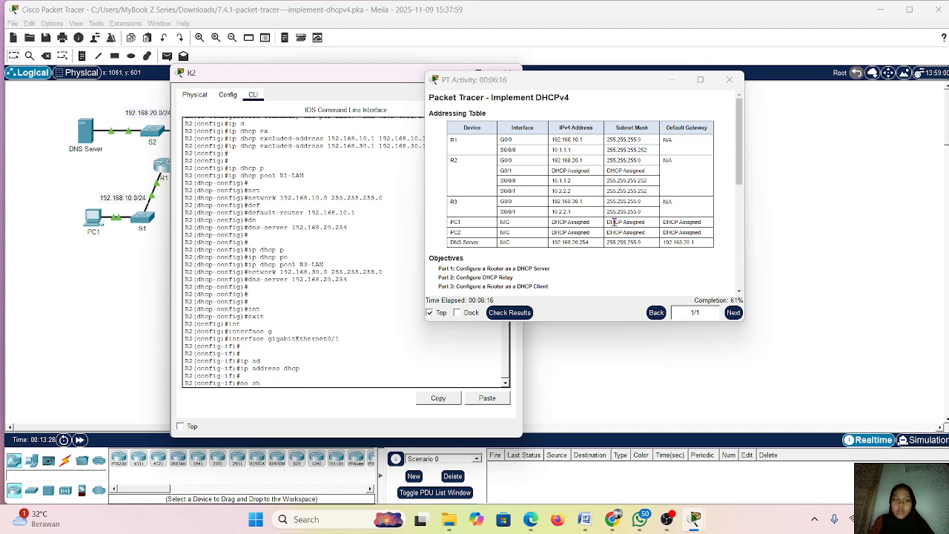
{"action": "key", "text": "Return"}
{"action": "key", "text": "Return"}
{"action": "key", "text": "Return"}
{"action": "key", "text": "Return"}
{"action": "key", "text": "Return"}
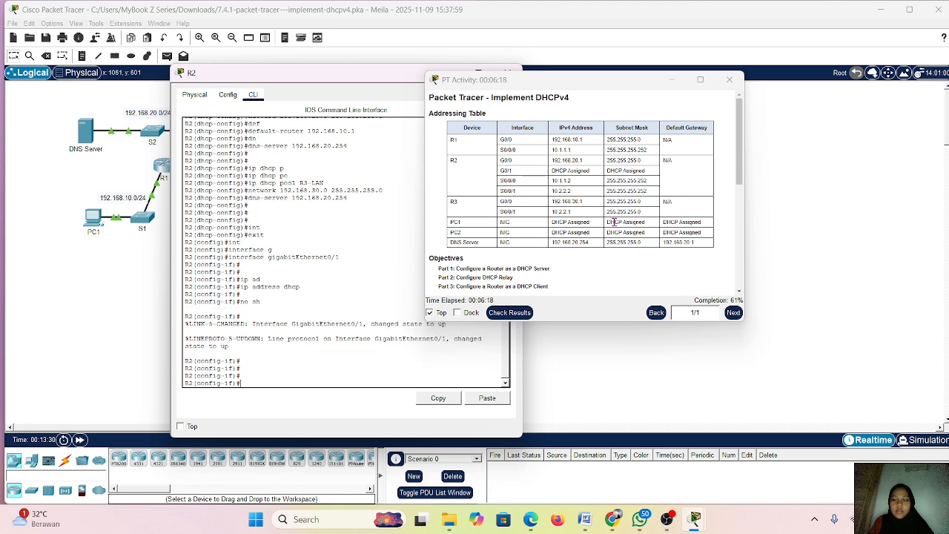
End the configuration session on R2 and return to privileged EXEC mode
{"action": "type", "text": "en"}
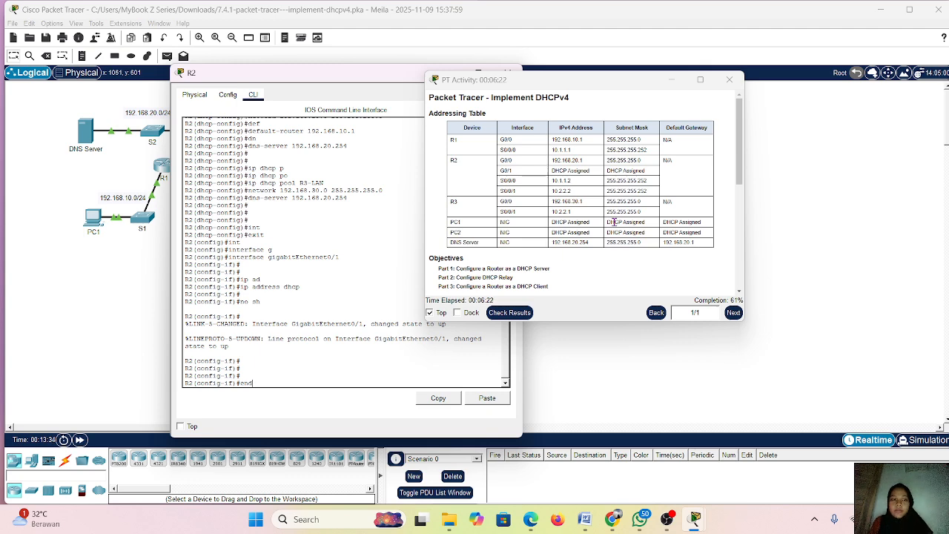
{"action": "type", "text": "d"}
{"action": "key", "text": "Return"}
{"action": "key", "text": "Return"}
{"action": "key", "text": "Return"}
{"action": "key", "text": "Return"}
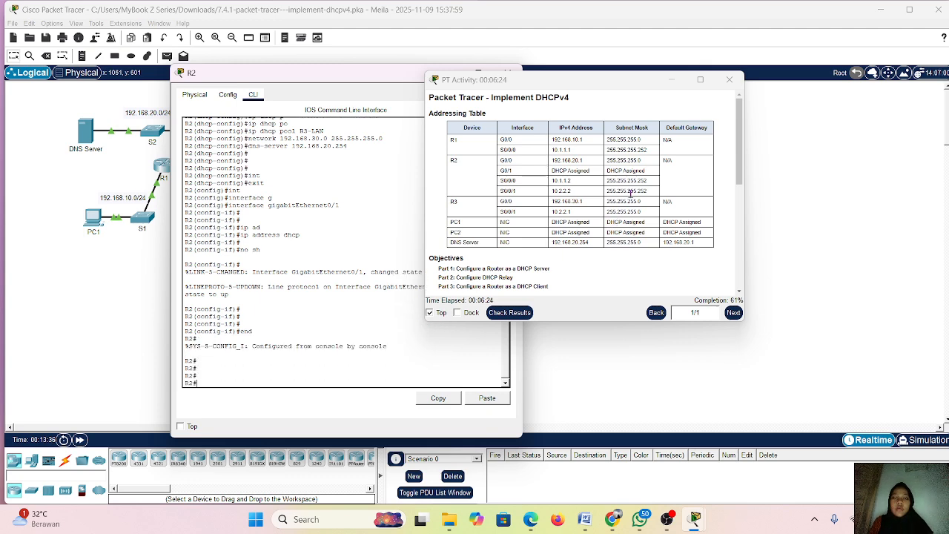
Check the activity results and review the assessment items for incomplete DHCP settings, closing the results again
{"action": "left_click", "coordinate": [517, 314]}
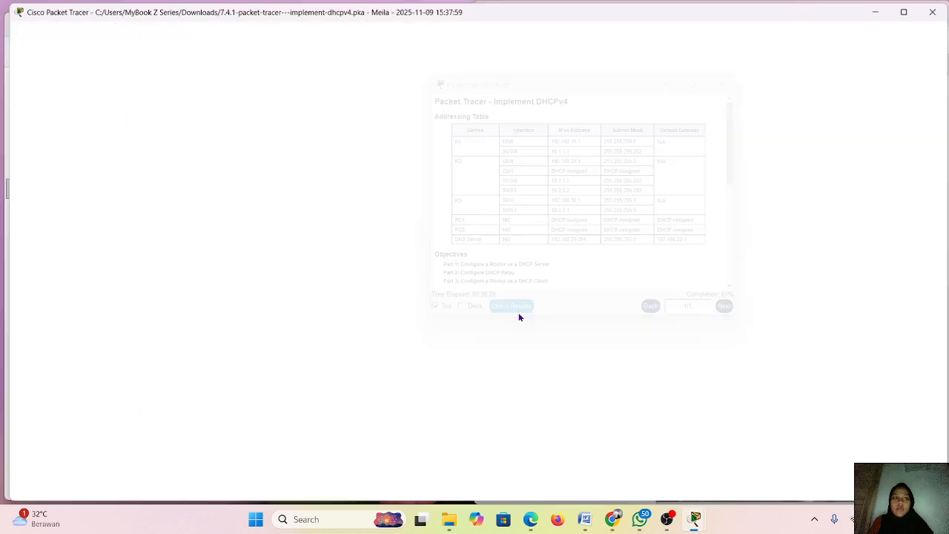
{"action": "left_click", "coordinate": [103, 79]}
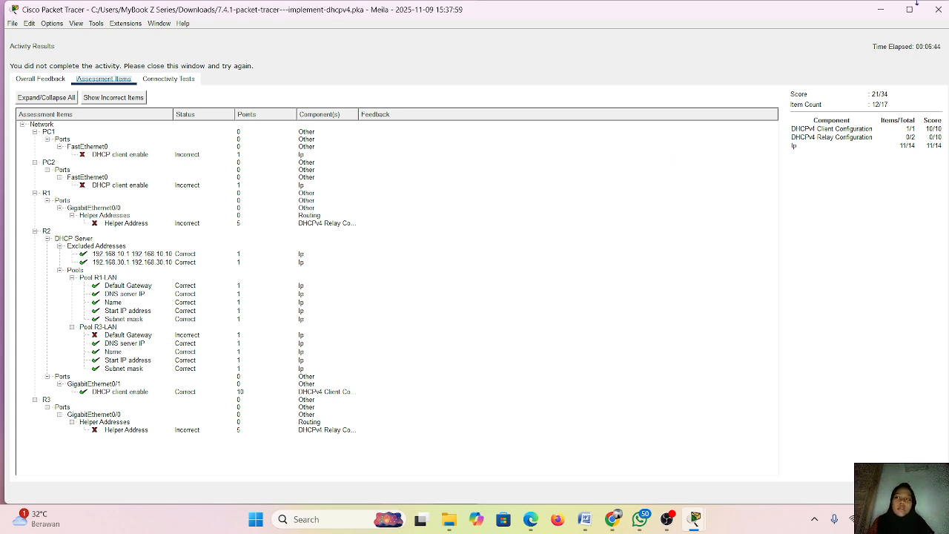
{"action": "left_click", "coordinate": [938, 10]}
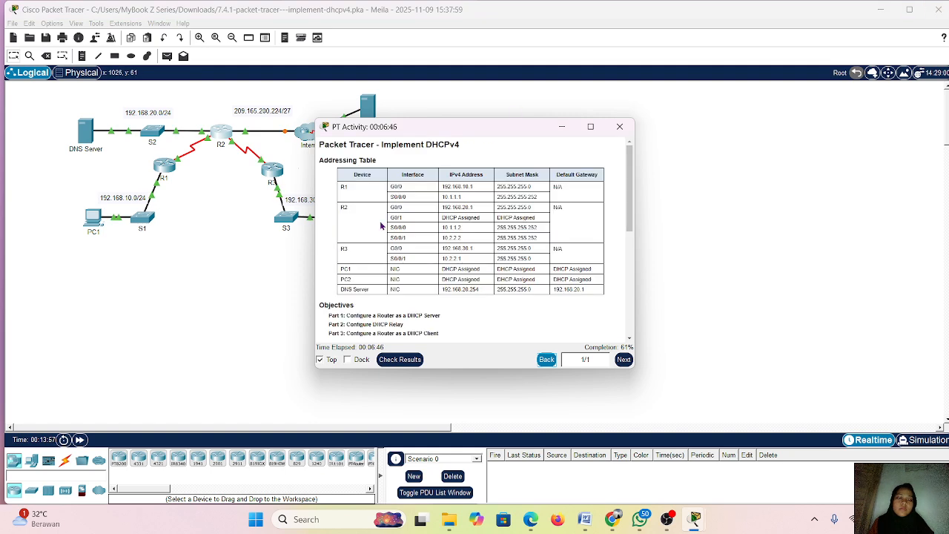
Open the command line of router R1 and enter global configuration mode
{"action": "left_click_drag", "start_coordinate": [491, 135], "coordinate": [573, 131]}
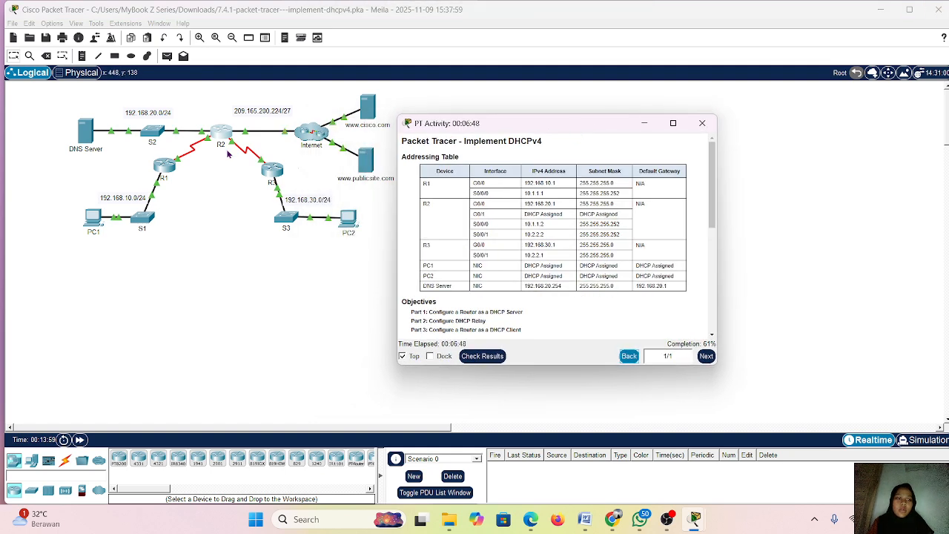
{"action": "left_click", "coordinate": [160, 167]}
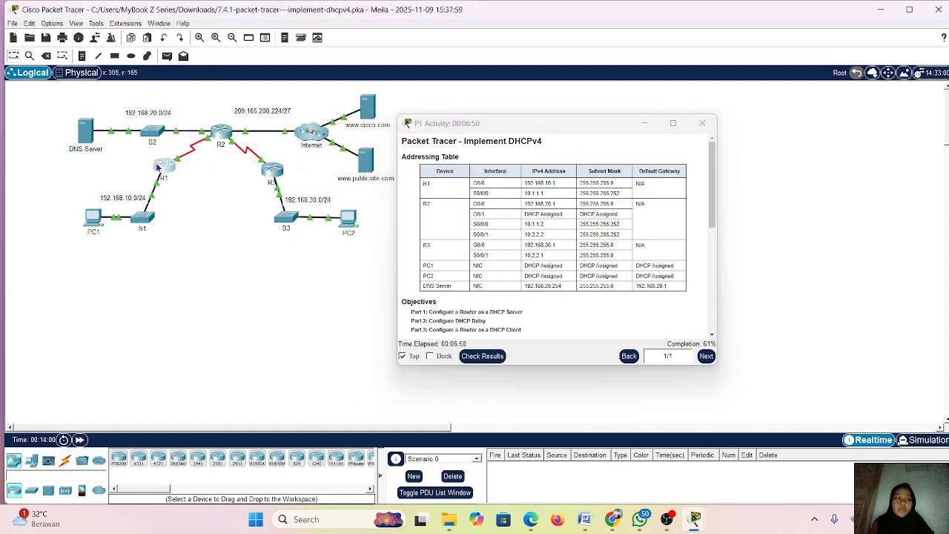
{"action": "left_click", "coordinate": [382, 87]}
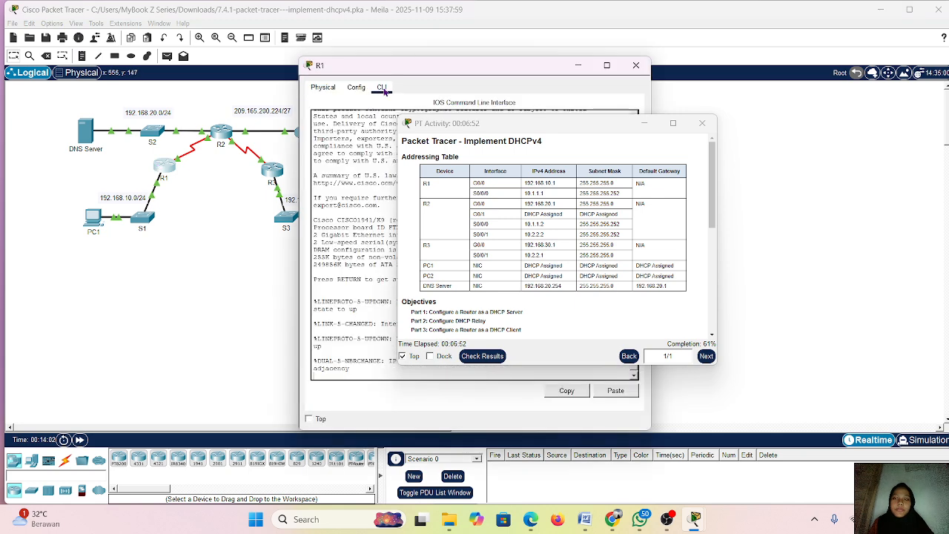
{"action": "left_click", "coordinate": [344, 372]}
{"action": "key", "text": "Return"}
{"action": "key", "text": "Return"}
{"action": "key", "text": "Return"}
{"action": "key", "text": "Return"}
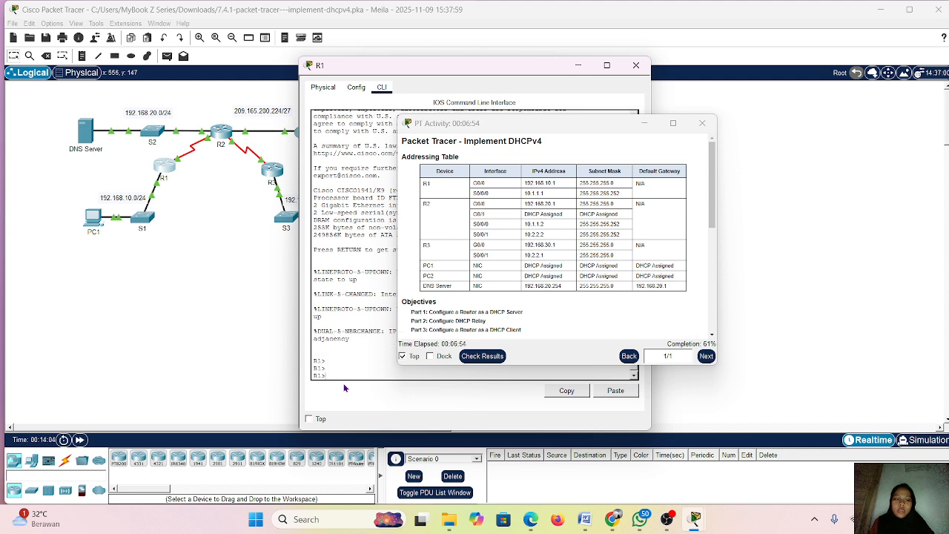
{"action": "type", "text": "ena"}
{"action": "key", "text": "Return"}
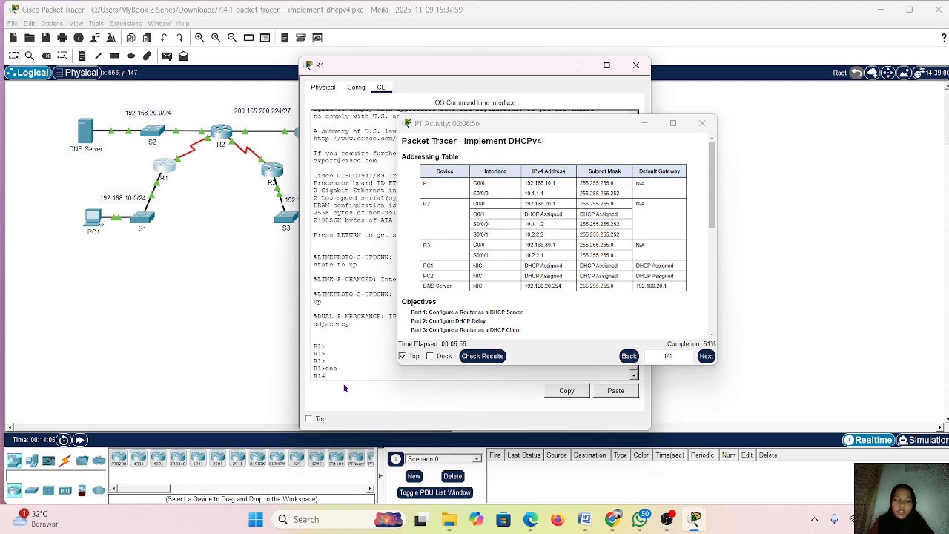
{"action": "type", "text": "conf t"}
{"action": "key", "text": "Return"}
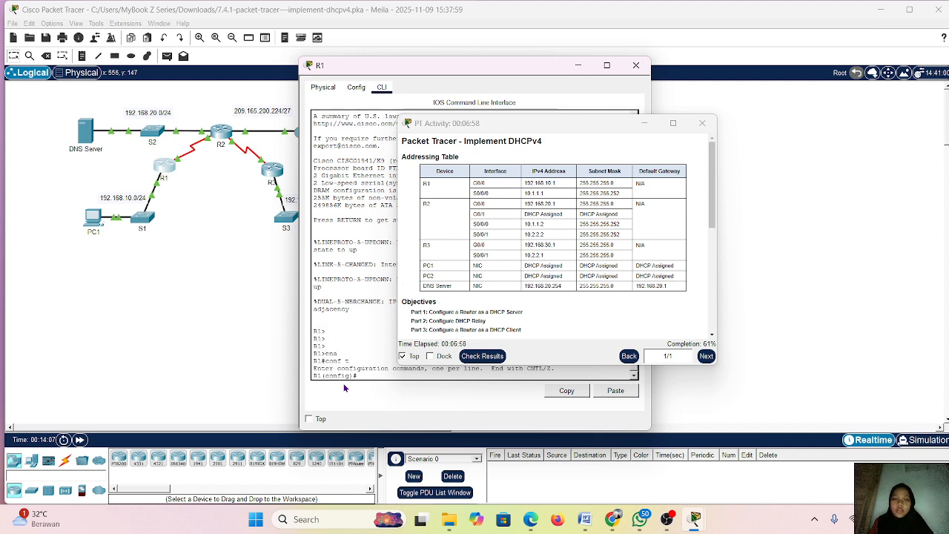
Arrange the R1 and activity windows side by side and enter interface configuration mode for GigabitEthernet0/0 on R1
{"action": "left_click_drag", "start_coordinate": [565, 126], "coordinate": [632, 110]}
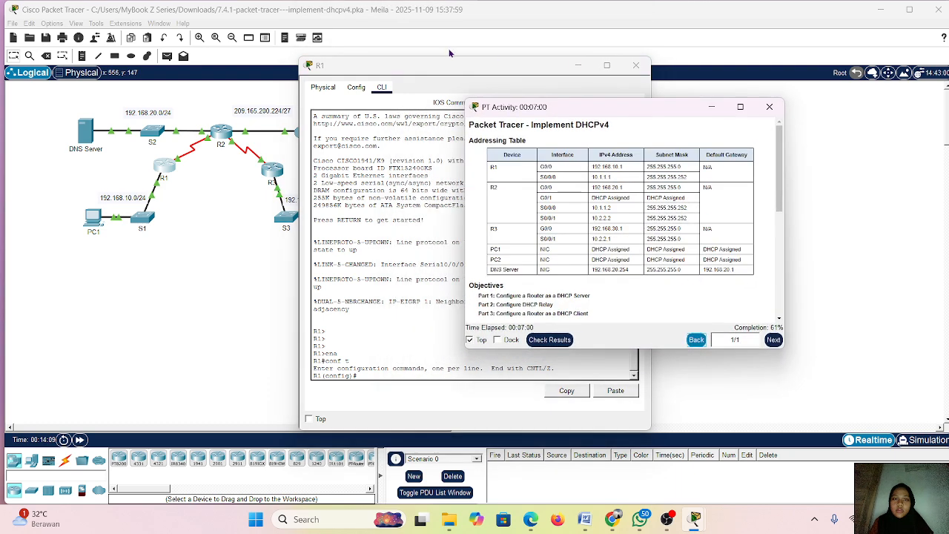
{"action": "left_click_drag", "start_coordinate": [457, 68], "coordinate": [281, 75]}
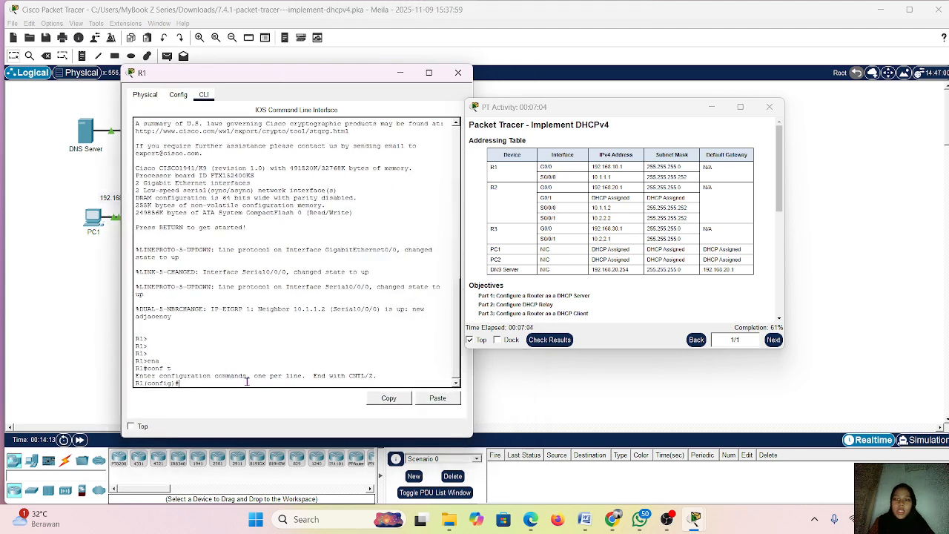
{"action": "type", "text": "int"}
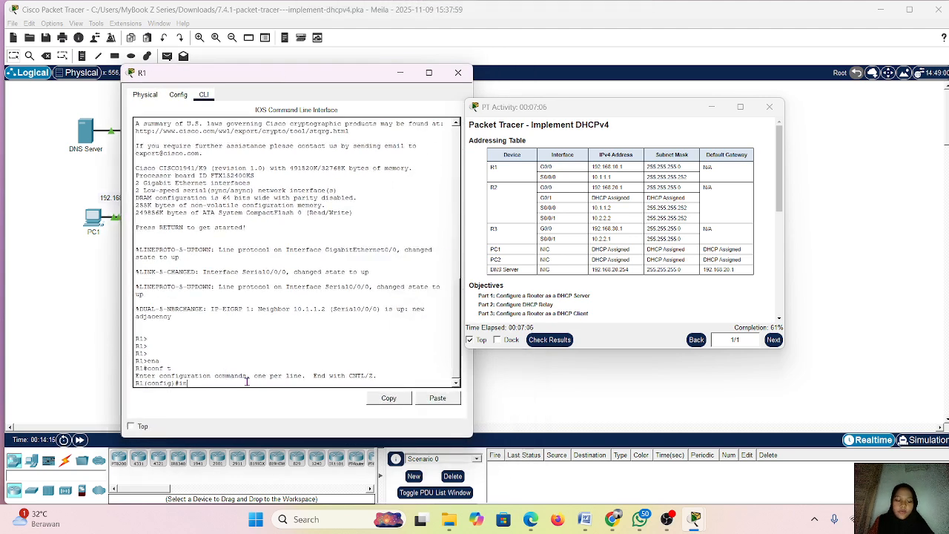
{"action": "key", "text": "Tab"}
{"action": "type", "text": "gi"}
{"action": "key", "text": "Tab"}
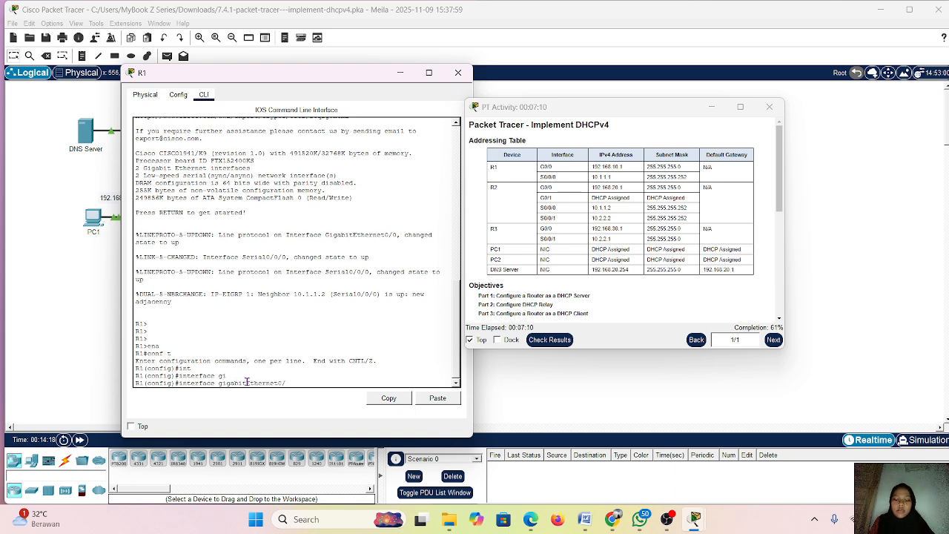
{"action": "type", "text": "0/0"}
{"action": "key", "text": "Return"}
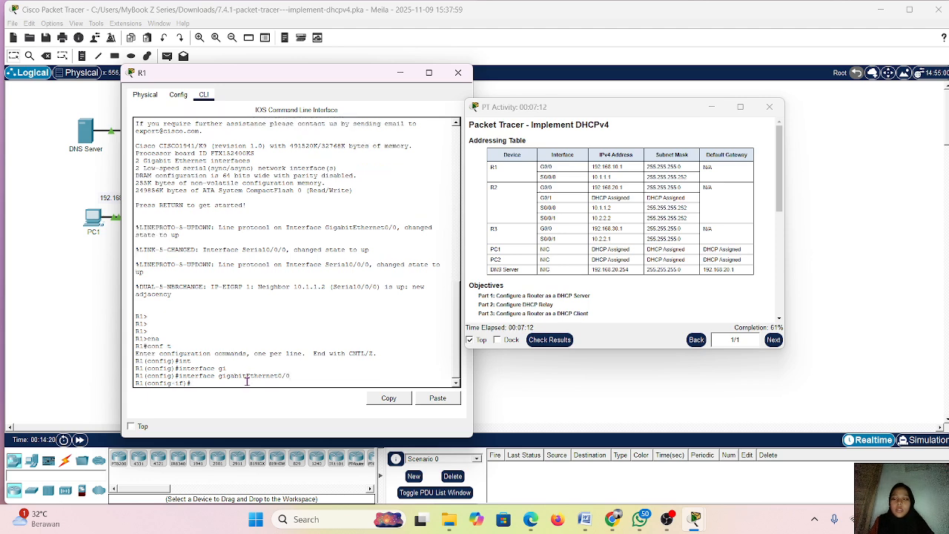
Set the IP helper address on R1's GigabitEthernet0/0 interface to 10.1.1.2
{"action": "type", "text": "ip he"}
{"action": "key", "text": "Tab"}
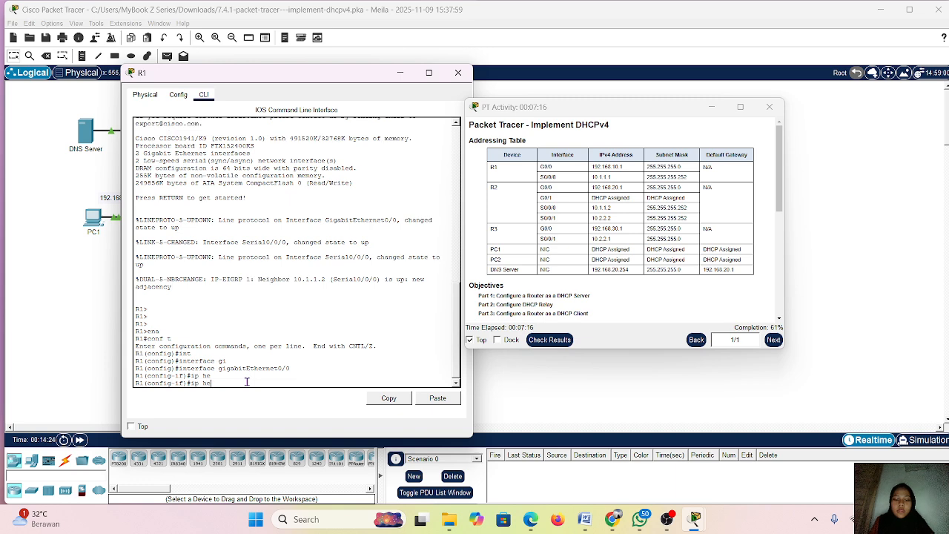
{"action": "type", "text": "l"}
{"action": "key", "text": "Tab"}
{"action": "key", "text": "BackSpace"}
{"action": "key", "text": "BackSpace"}
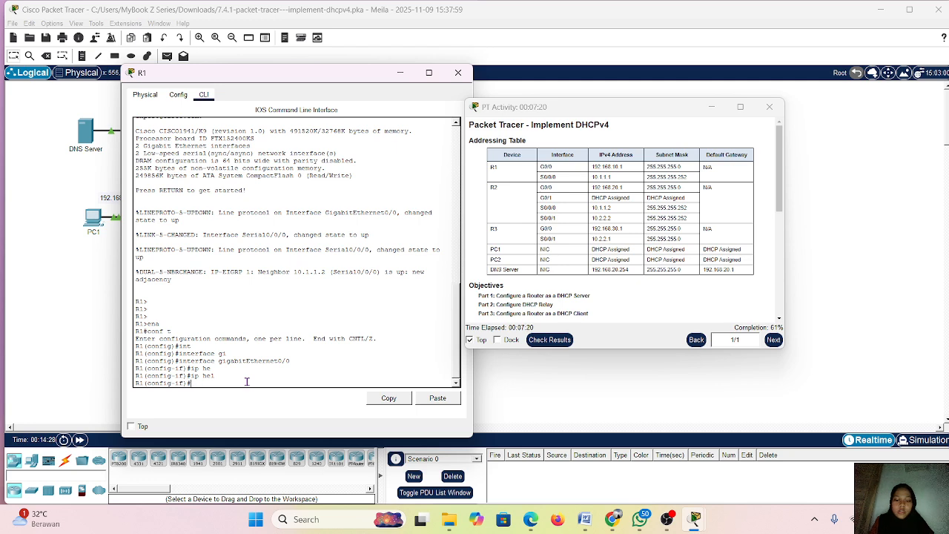
{"action": "type", "text": "ip"}
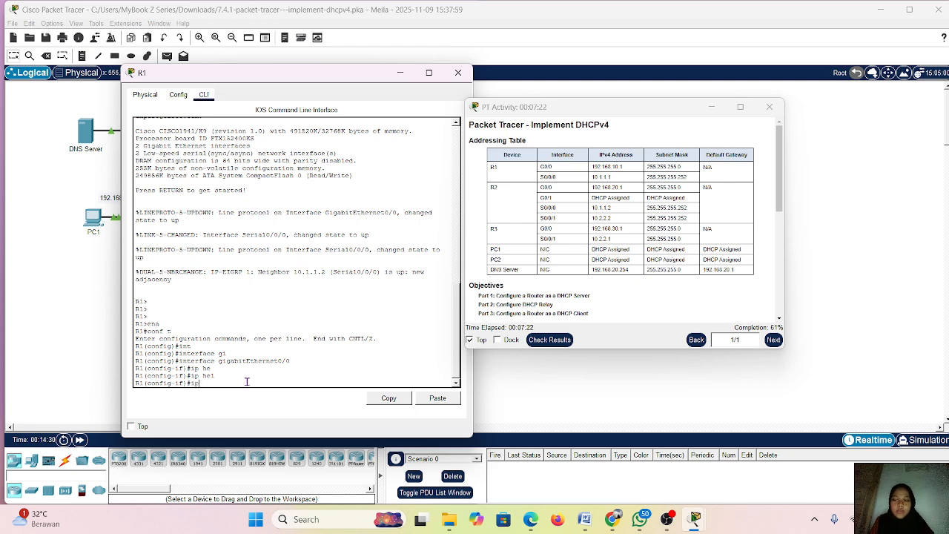
{"action": "type", "text": " helper-ad"}
{"action": "key", "text": "Tab"}
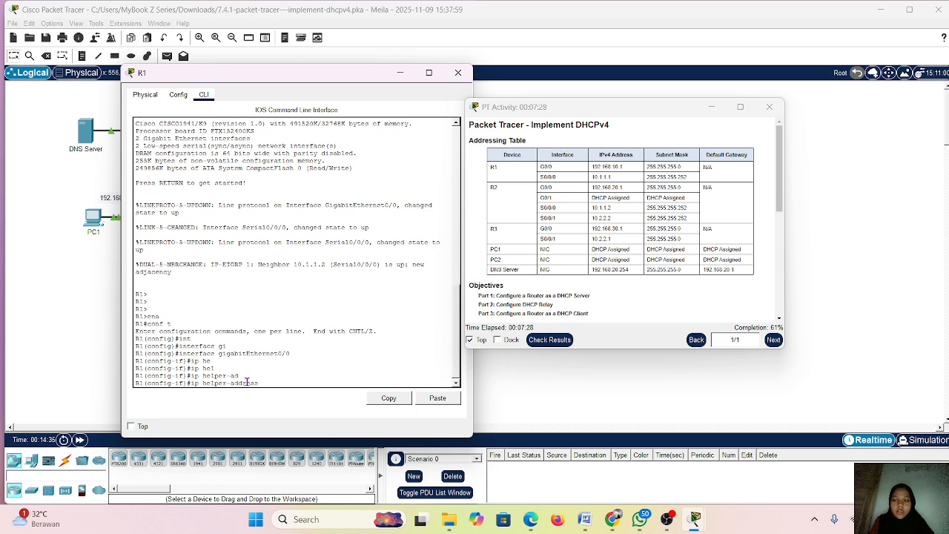
{"action": "type", "text": "10."}
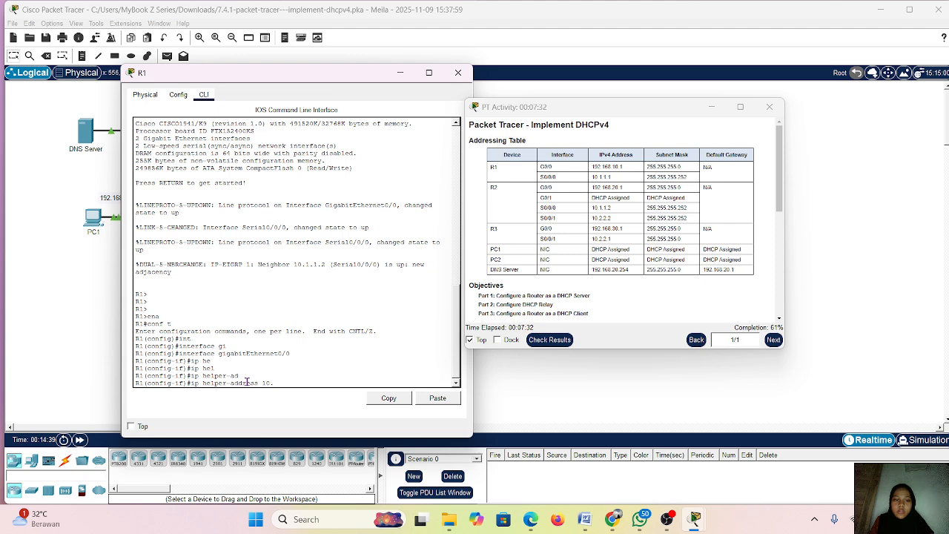
{"action": "type", "text": "1.1.2"}
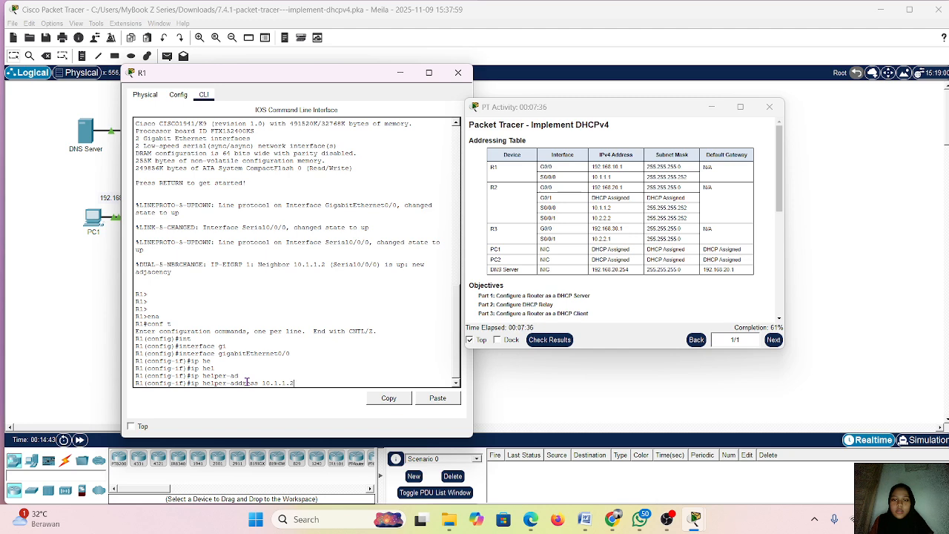
{"action": "key", "text": "Return"}
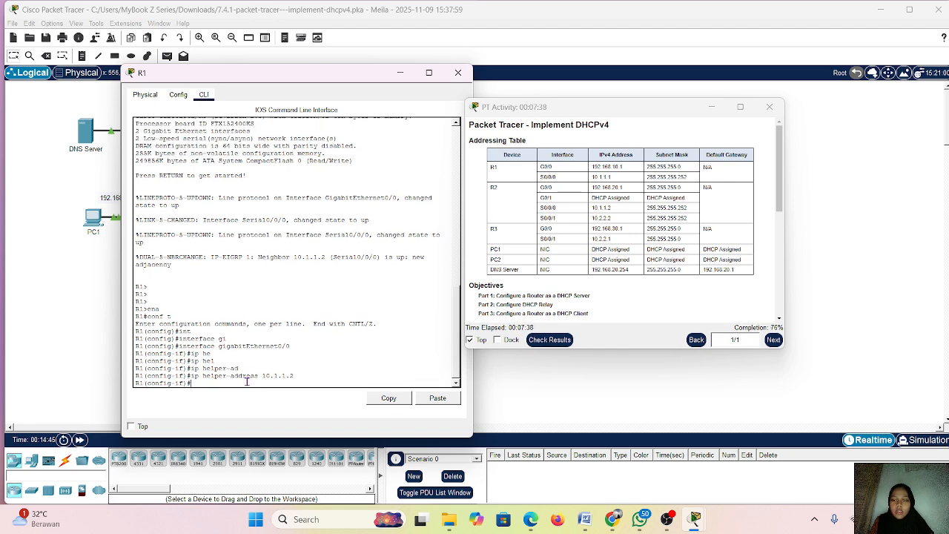
End the configuration session on R1 and minimize its window
{"action": "type", "text": "end"}
{"action": "key", "text": "Return"}
{"action": "key", "text": "Return"}
{"action": "key", "text": "Return"}
{"action": "key", "text": "Return"}
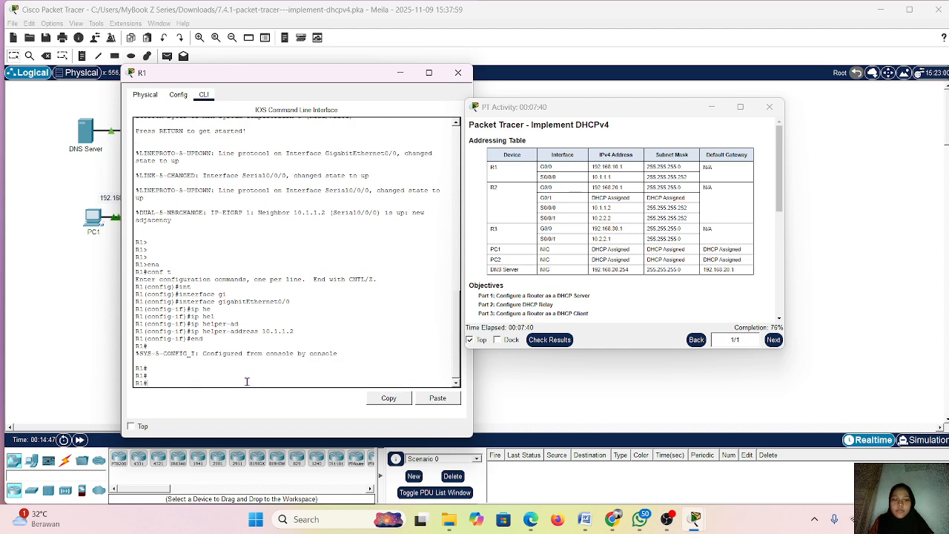
{"action": "left_click", "coordinate": [400, 72]}
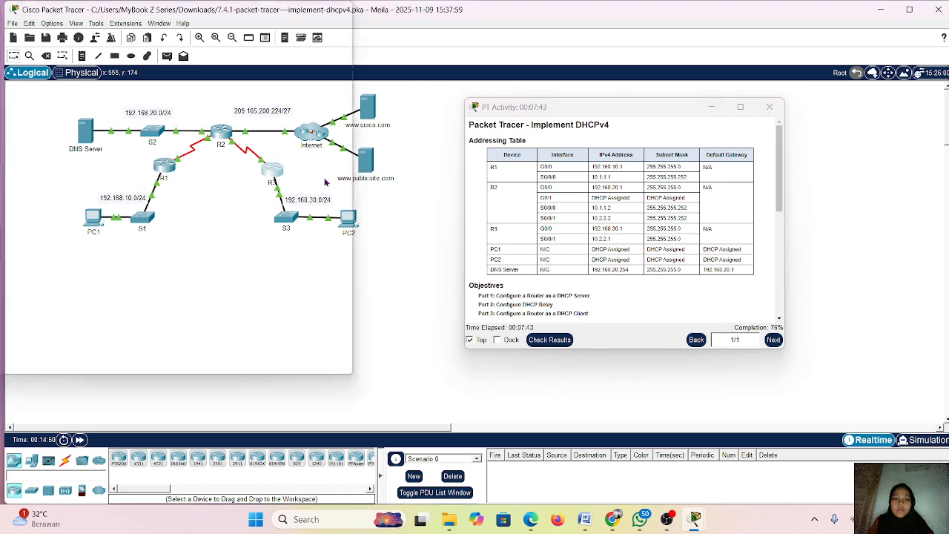
Open the command line of router R3 and enter global configuration mode
{"action": "scroll", "coordinate": [574, 274], "scroll_direction": "down", "scroll_amount": 5}
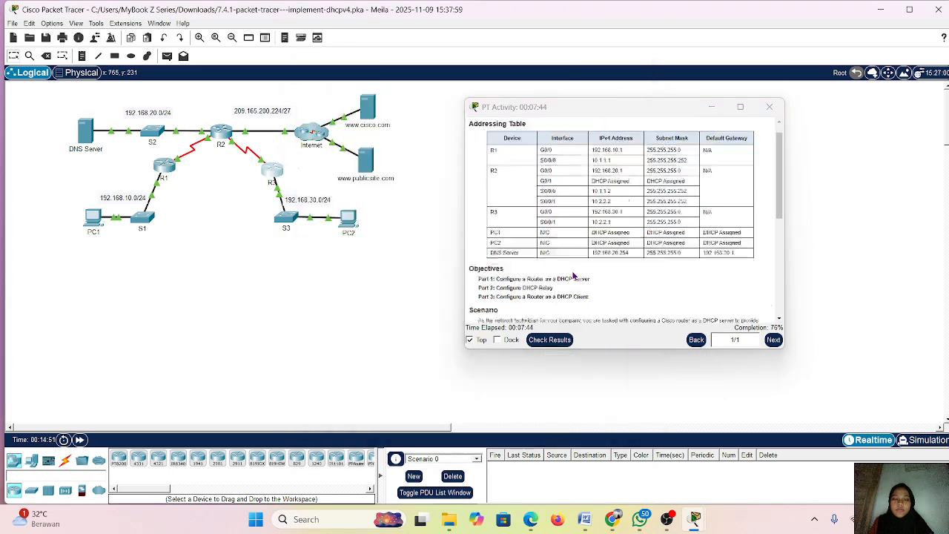
{"action": "left_click", "coordinate": [272, 171]}
{"action": "left_click", "coordinate": [384, 88]}
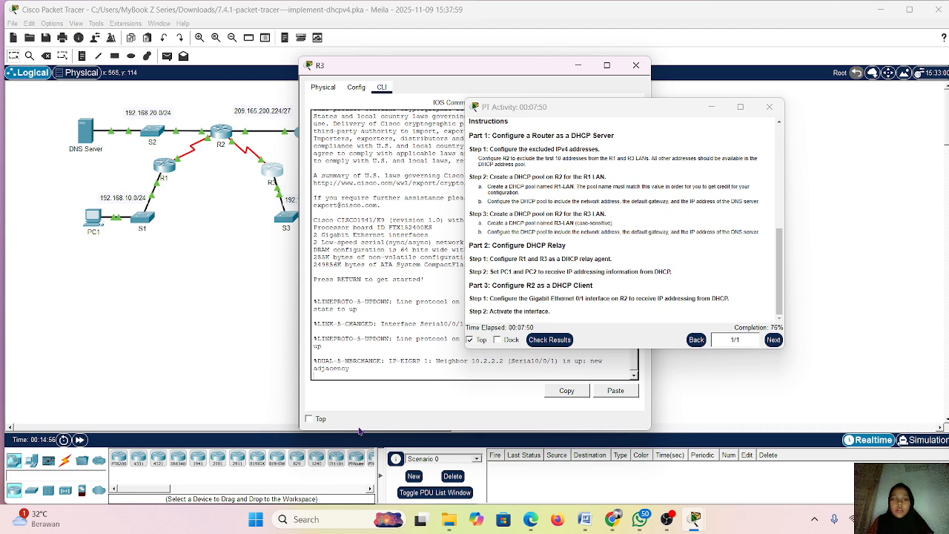
{"action": "left_click", "coordinate": [410, 371]}
{"action": "key", "text": "Return"}
{"action": "key", "text": "Return"}
{"action": "type", "text": "ena"}
{"action": "key", "text": "Return"}
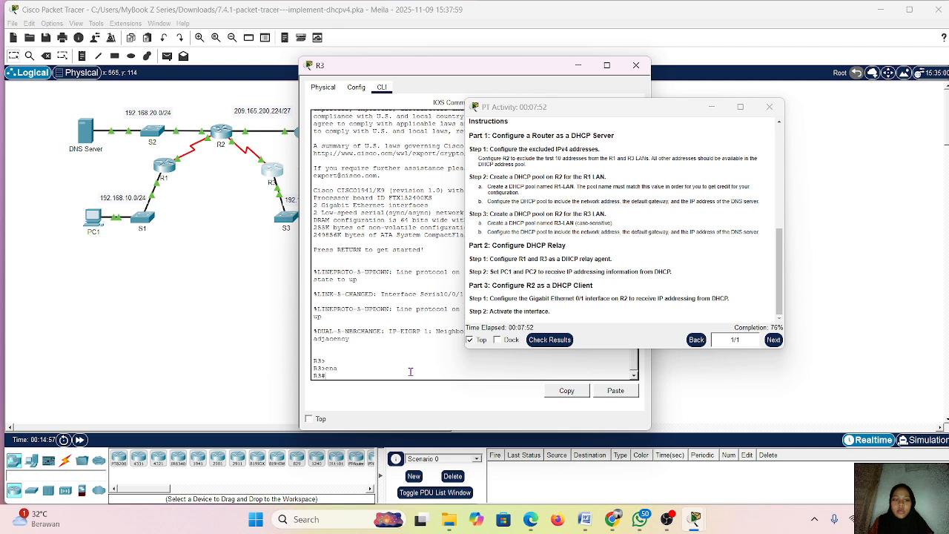
{"action": "type", "text": "conf t"}
{"action": "key", "text": "Return"}
Enter interface configuration mode for GigabitEthernet0/0 on R3
{"action": "type", "text": "ig)#i"}
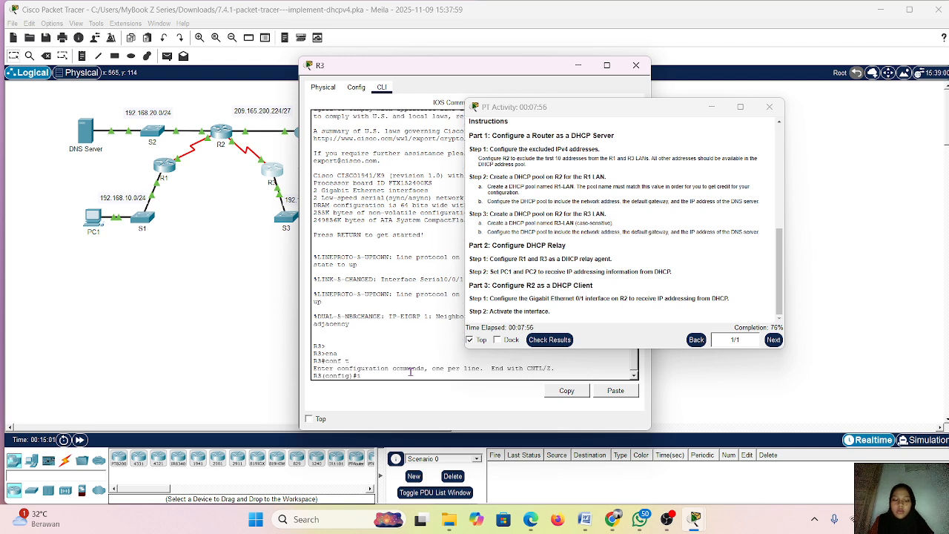
{"action": "type", "text": "nt"}
{"action": "key", "text": "Tab"}
{"action": "type", "text": "gi1"}
{"action": "key", "text": "Tab"}
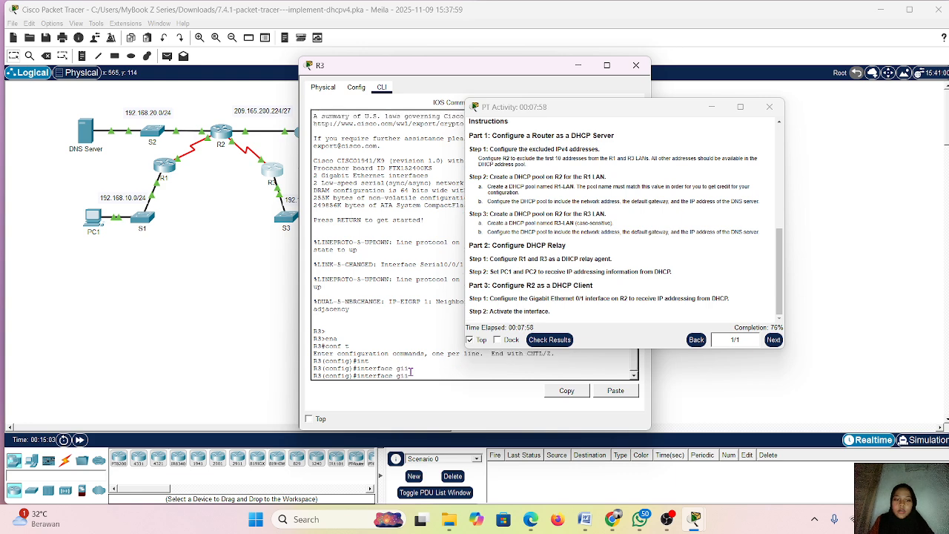
{"action": "key", "text": "BackSpace"}
{"action": "type", "text": "g"}
{"action": "key", "text": "Tab"}
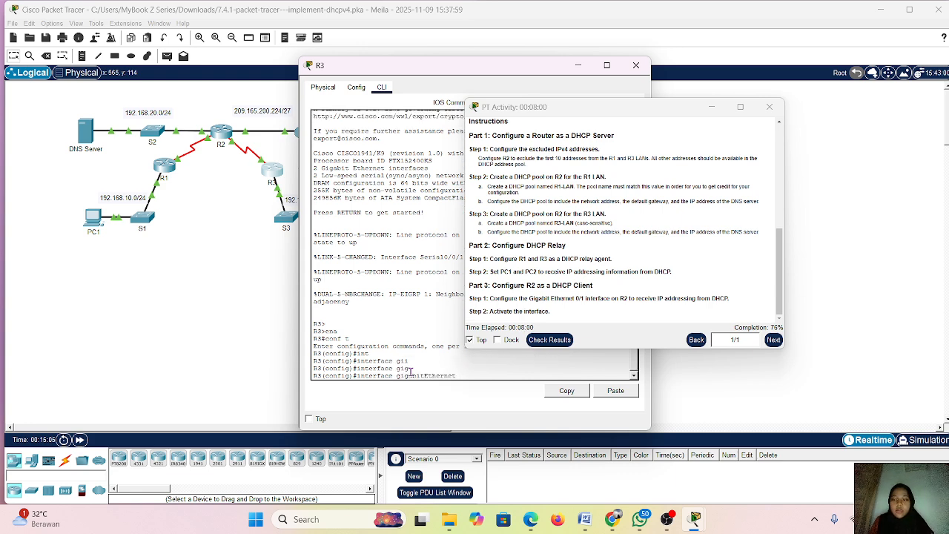
{"action": "type", "text": "0/0"}
{"action": "key", "text": "Return"}
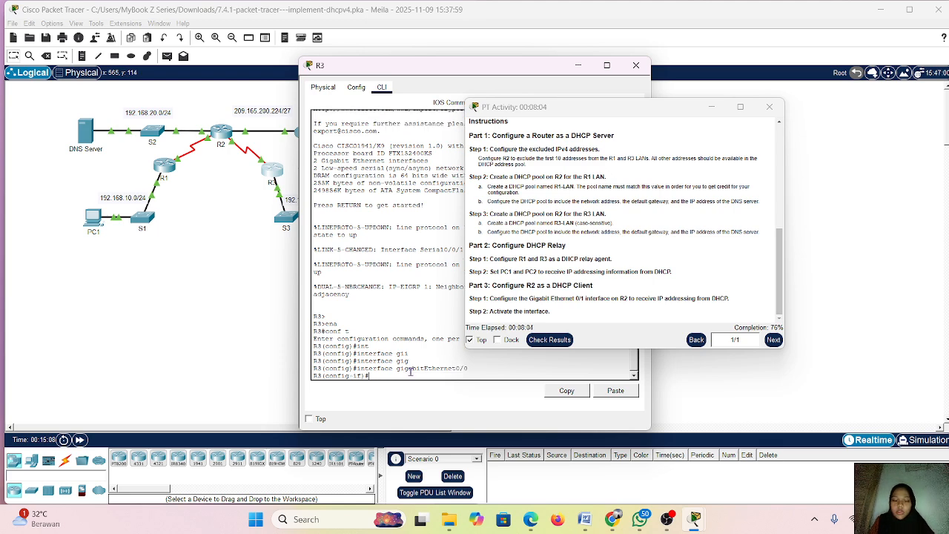
Set the IP helper address on R3's GigabitEthernet0/0 interface to 10.2.2.2
{"action": "type", "text": "ip"}
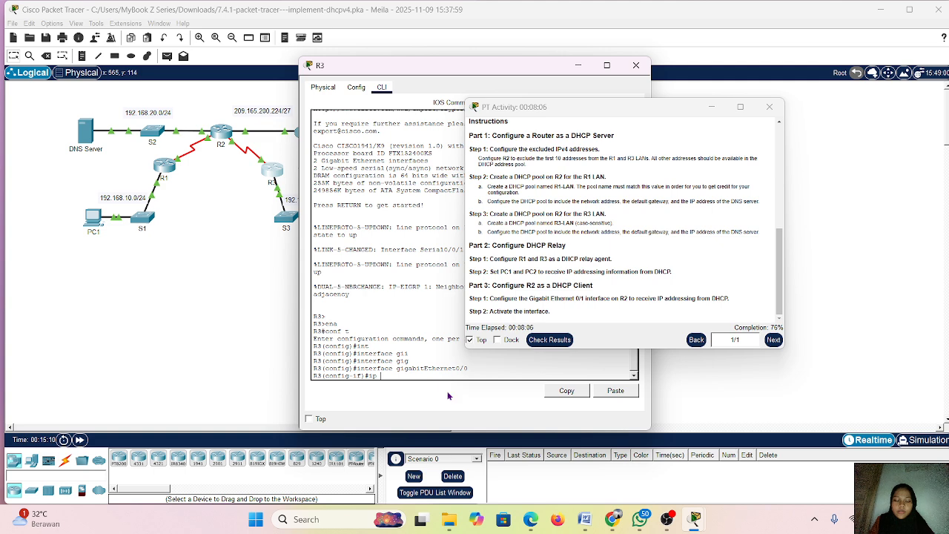
{"action": "type", "text": " helper-"}
{"action": "key", "text": "Tab"}
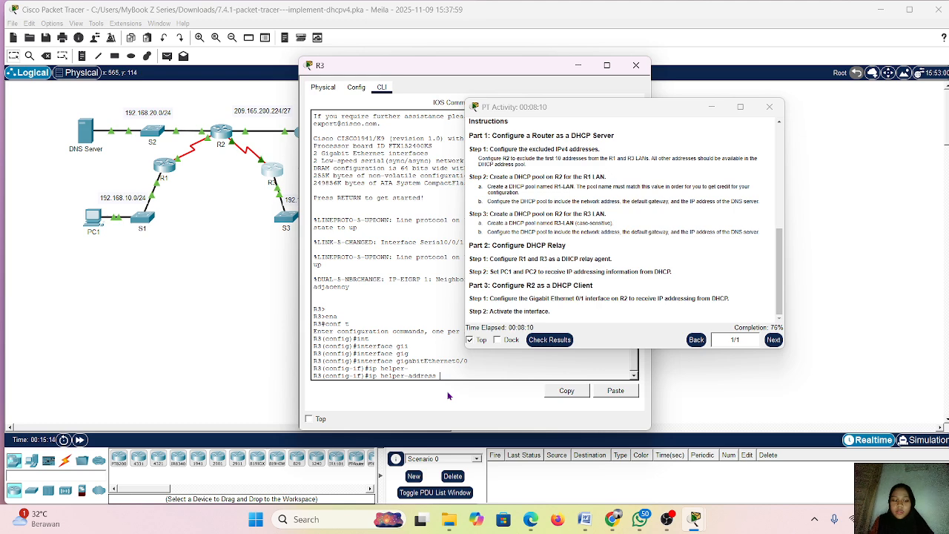
{"action": "type", "text": "10.2.2."}
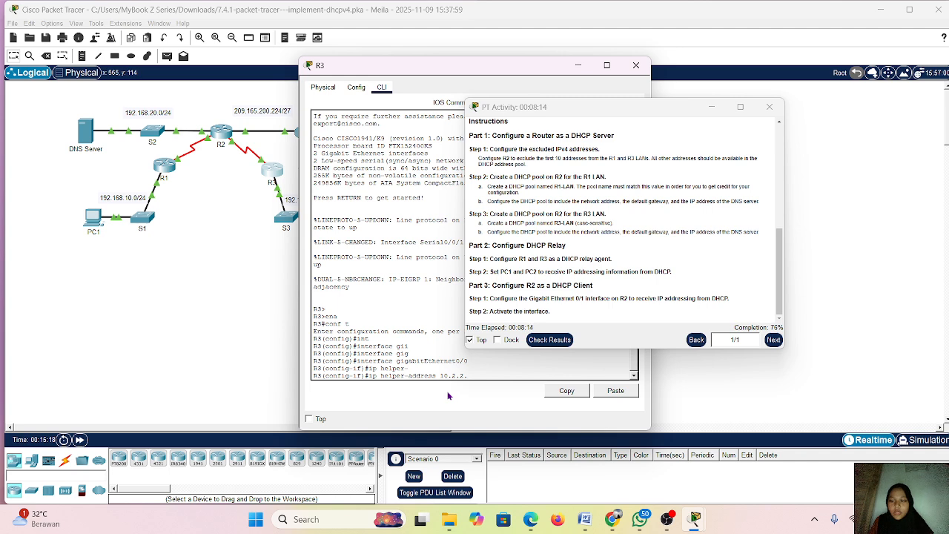
{"action": "type", "text": "2"}
{"action": "key", "text": "Return"}
{"action": "key", "text": "Return"}
{"action": "key", "text": "Return"}
{"action": "key", "text": "Return"}
{"action": "key", "text": "Return"}
End the configuration session on R3 and return to privileged EXEC mode
{"action": "type", "text": "e"}
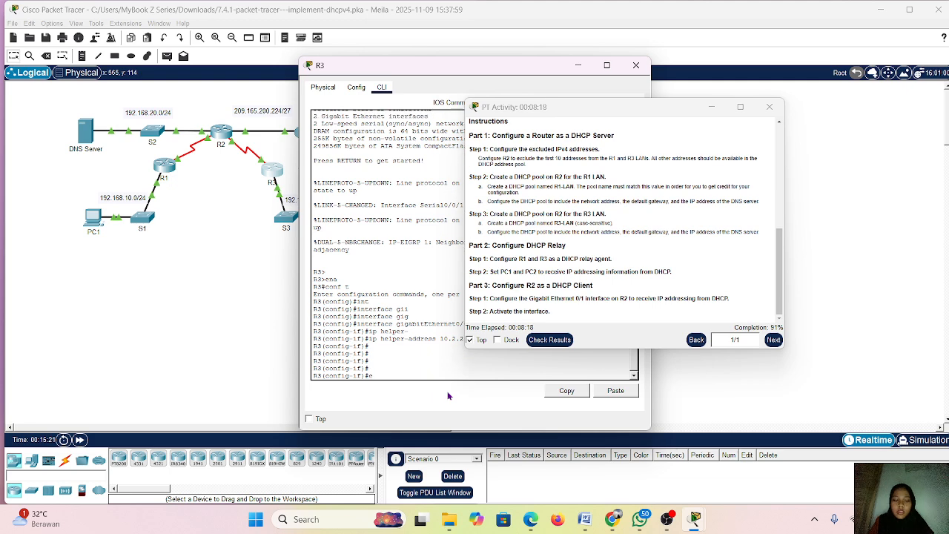
{"action": "type", "text": "nd"}
{"action": "key", "text": "Return"}
{"action": "key", "text": "Return"}
{"action": "key", "text": "Return"}
{"action": "key", "text": "Return"}
{"action": "key", "text": "Return"}
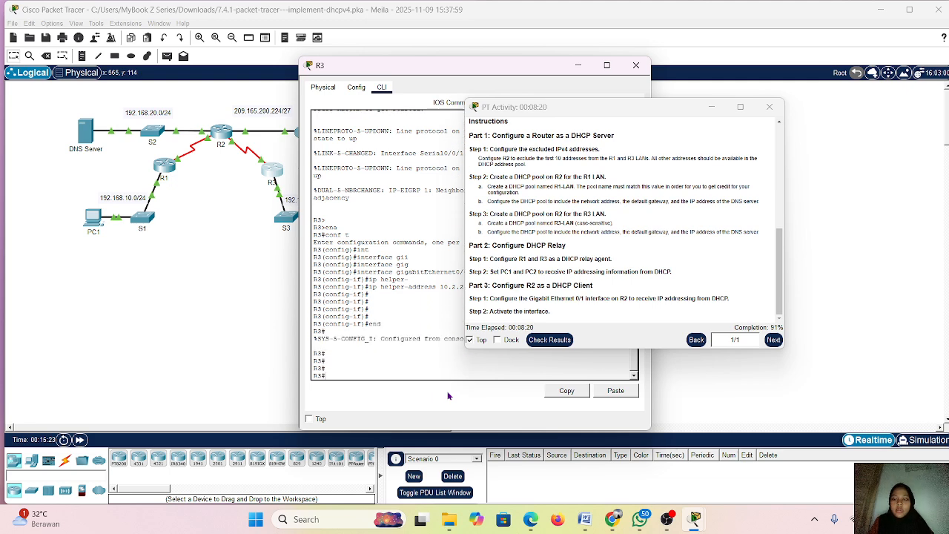
Check the activity results, review the assessment items for incorrect settings, and close the results
{"action": "left_click", "coordinate": [549, 339]}
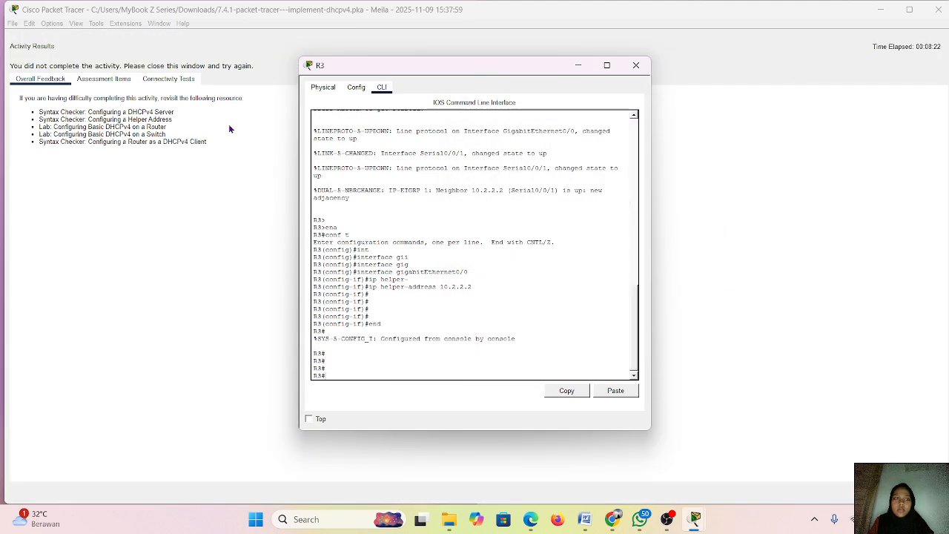
{"action": "left_click", "coordinate": [107, 78]}
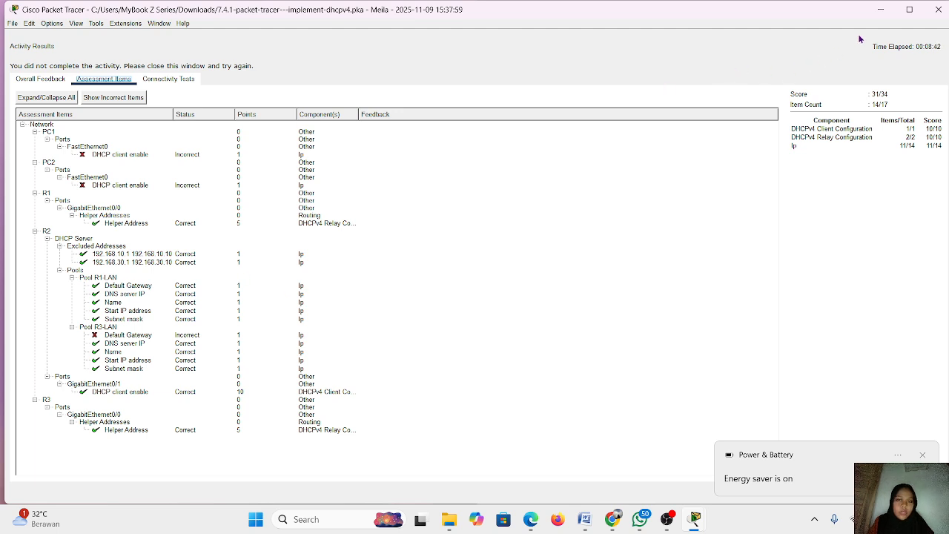
{"action": "left_click", "coordinate": [939, 7]}
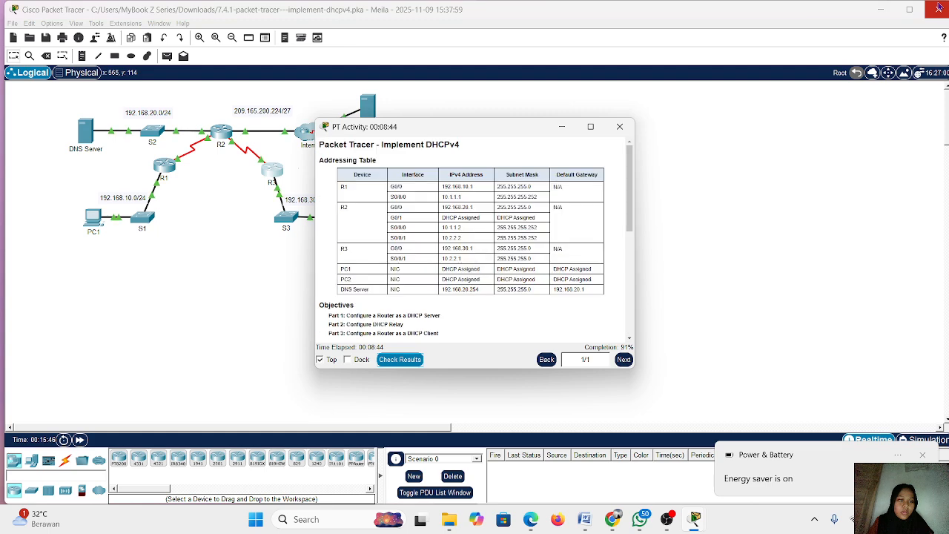
Open R2's command line beside the activity instructions and examine the earlier commands for the R1-LAN and R3-LAN DHCP pools
{"action": "left_click", "coordinate": [220, 131]}
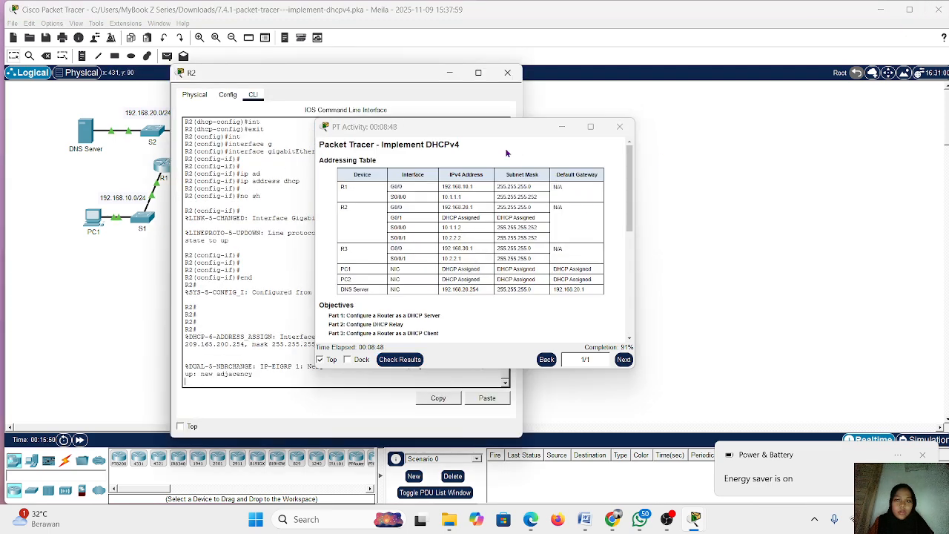
{"action": "left_click_drag", "start_coordinate": [494, 130], "coordinate": [660, 89]}
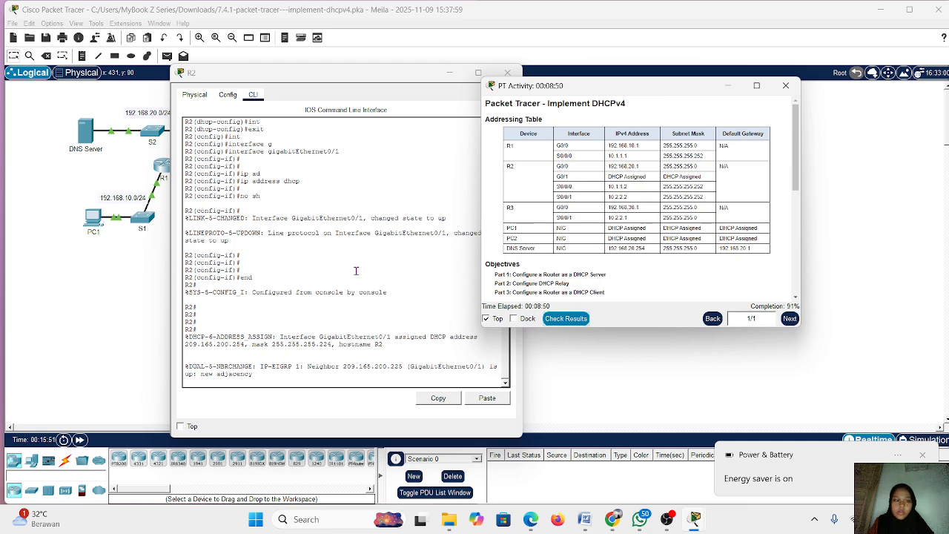
{"action": "scroll", "coordinate": [291, 330], "scroll_direction": "up", "scroll_amount": 7}
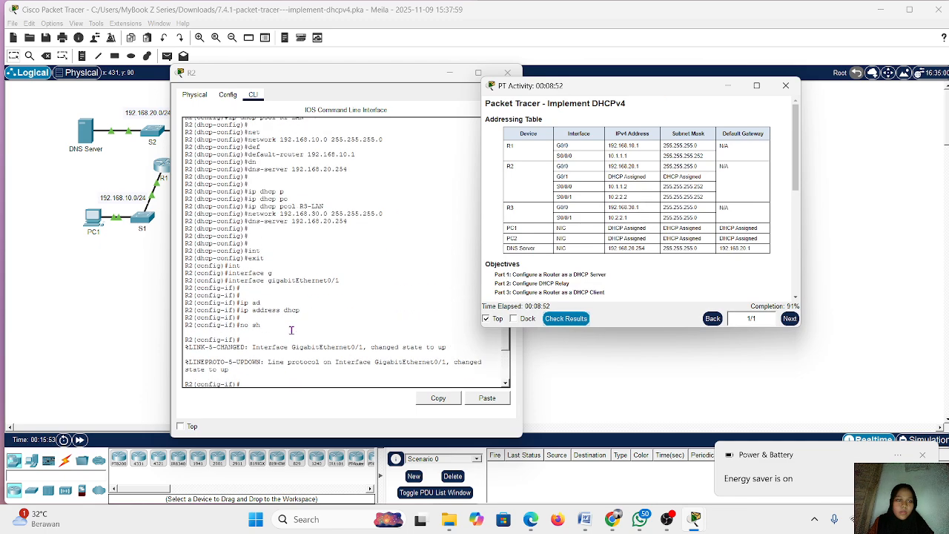
{"action": "scroll", "coordinate": [291, 330], "scroll_direction": "up", "scroll_amount": 1}
{"action": "scroll", "coordinate": [340, 233], "scroll_direction": "up", "scroll_amount": 2}
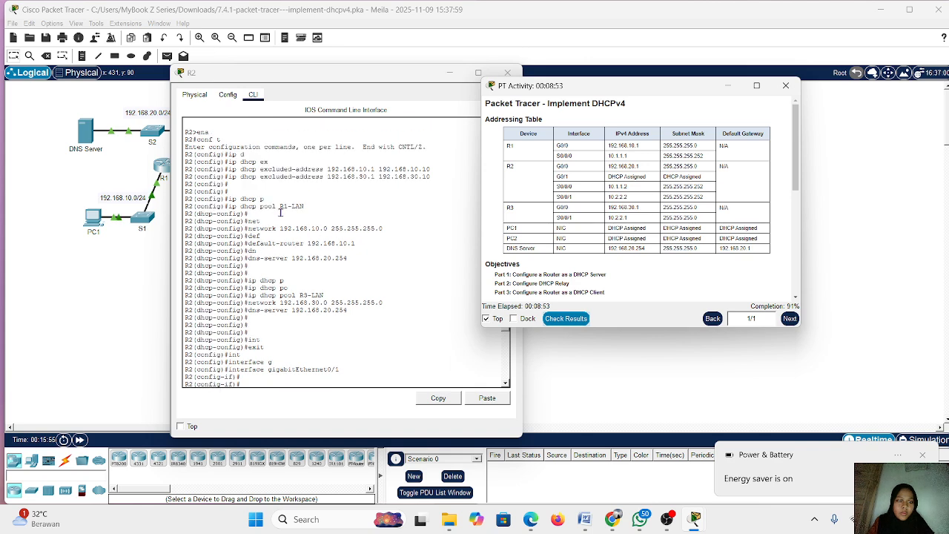
{"action": "scroll", "coordinate": [321, 266], "scroll_direction": "down", "scroll_amount": 1}
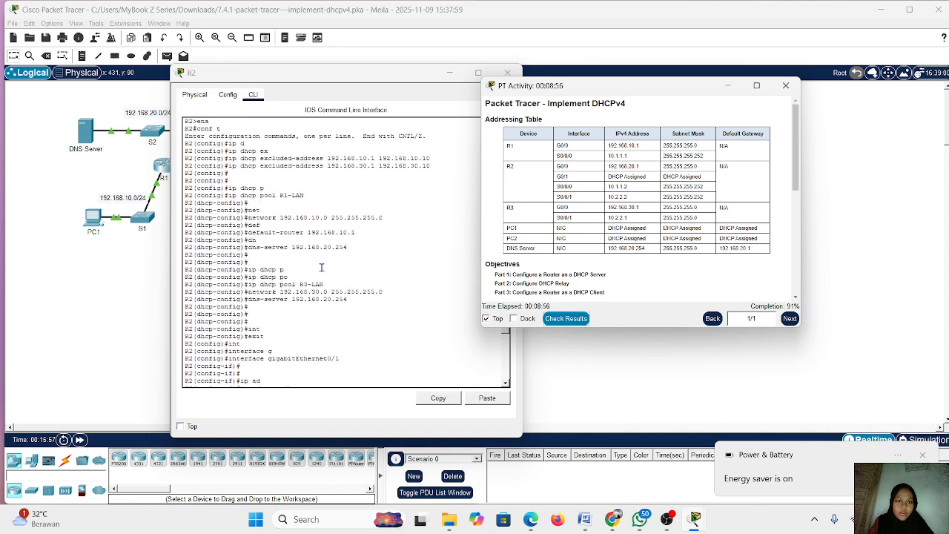
{"action": "scroll", "coordinate": [321, 266], "scroll_direction": "up", "scroll_amount": 3}
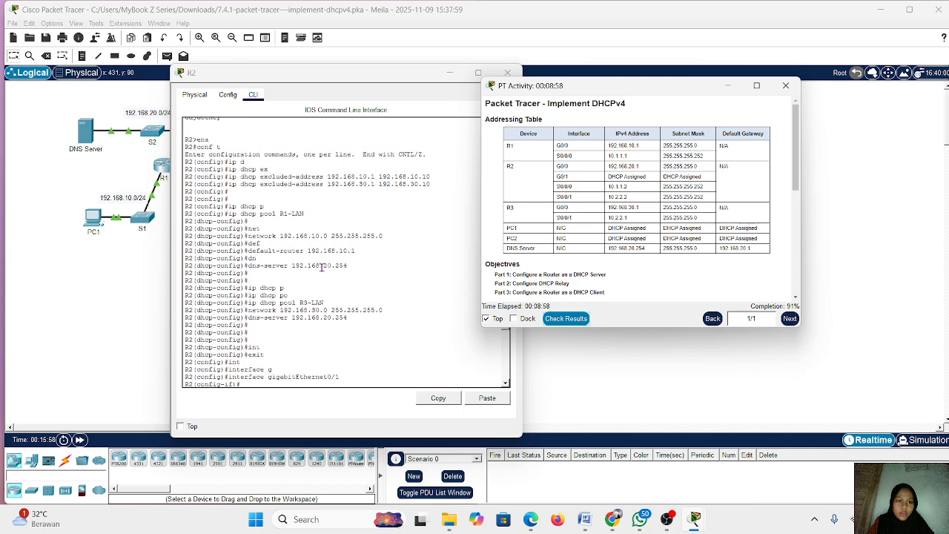
{"action": "scroll", "coordinate": [321, 266], "scroll_direction": "up", "scroll_amount": 5}
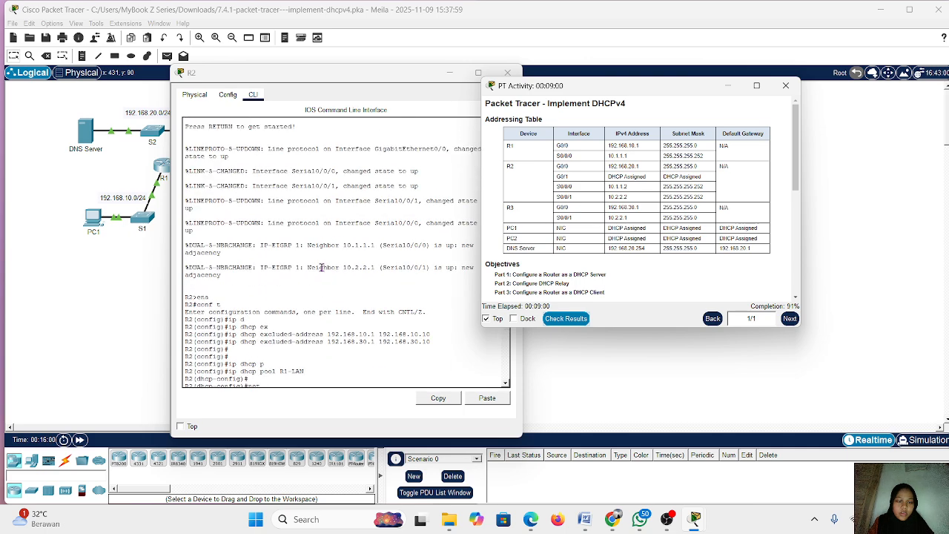
{"action": "scroll", "coordinate": [327, 317], "scroll_direction": "down", "scroll_amount": 2}
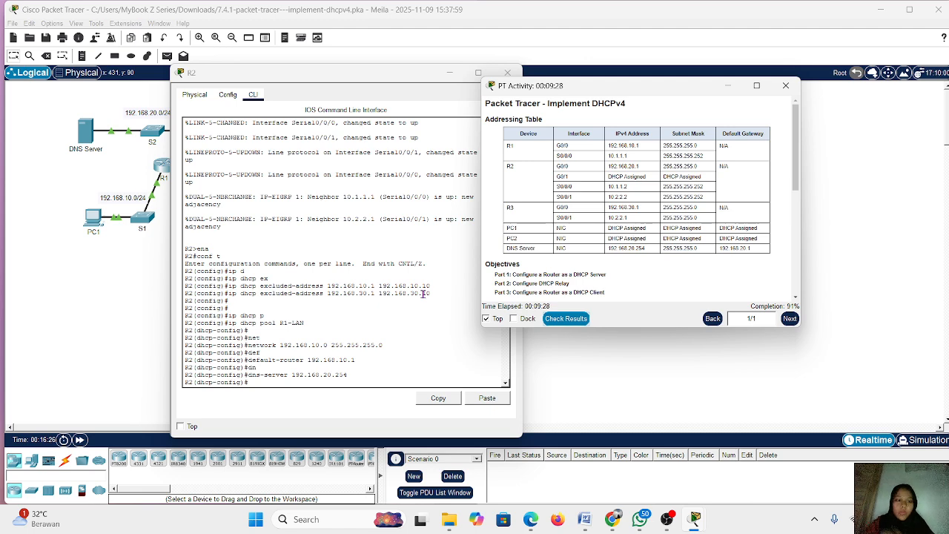
{"action": "scroll", "coordinate": [304, 329], "scroll_direction": "down", "scroll_amount": 15}
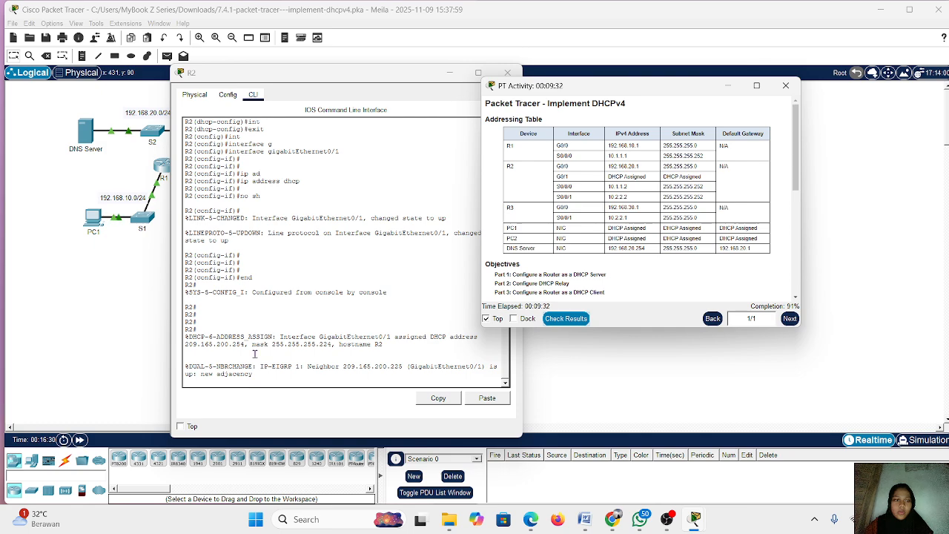
{"action": "scroll", "coordinate": [254, 353], "scroll_direction": "up", "scroll_amount": 8}
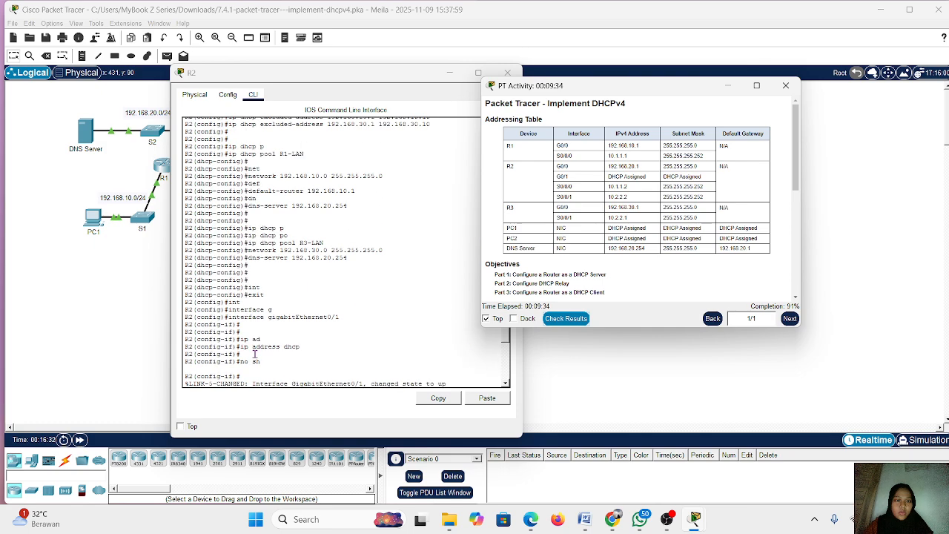
{"action": "scroll", "coordinate": [255, 353], "scroll_direction": "up", "scroll_amount": 3}
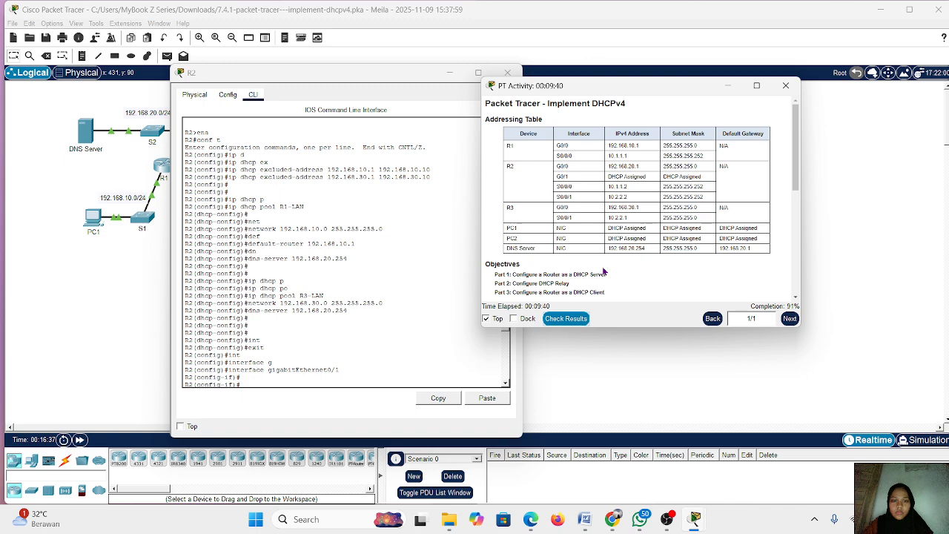
Examine R2's earlier command history, from the DHCP exclusions and address pools through the GigabitEthernet0/1 DHCP client setup
{"action": "key", "text": "Return"}
{"action": "type", "text": "ip ad"}
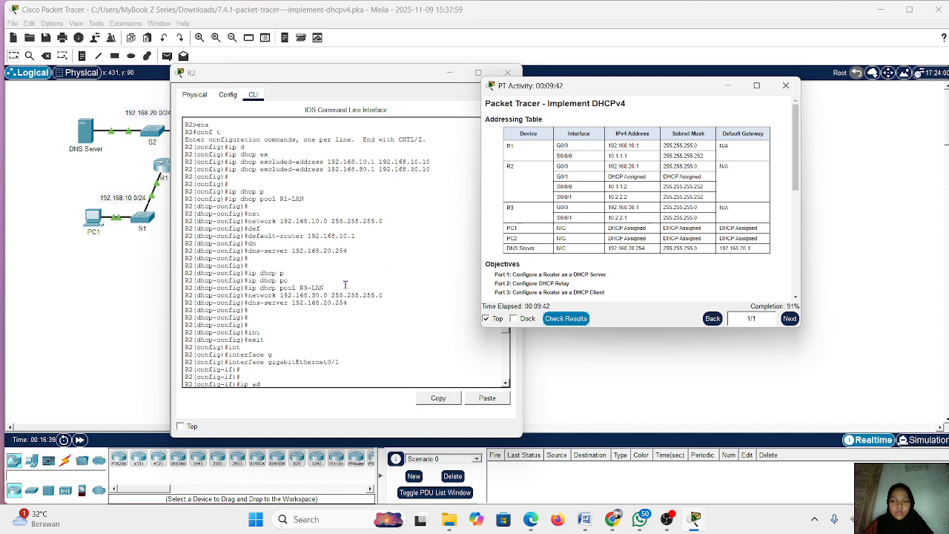
{"action": "key", "text": "Tab"}
{"action": "type", "text": "dhcp"}
{"action": "key", "text": "Return"}
{"action": "key", "text": "Return"}
{"action": "type", "text": "no sh"}
{"action": "key", "text": "Return"}
{"action": "key", "text": "Return"}
{"action": "key", "text": "Return"}
{"action": "key", "text": "Return"}
{"action": "key", "text": "Return"}
{"action": "type", "text": "end"}
{"action": "key", "text": "Return"}
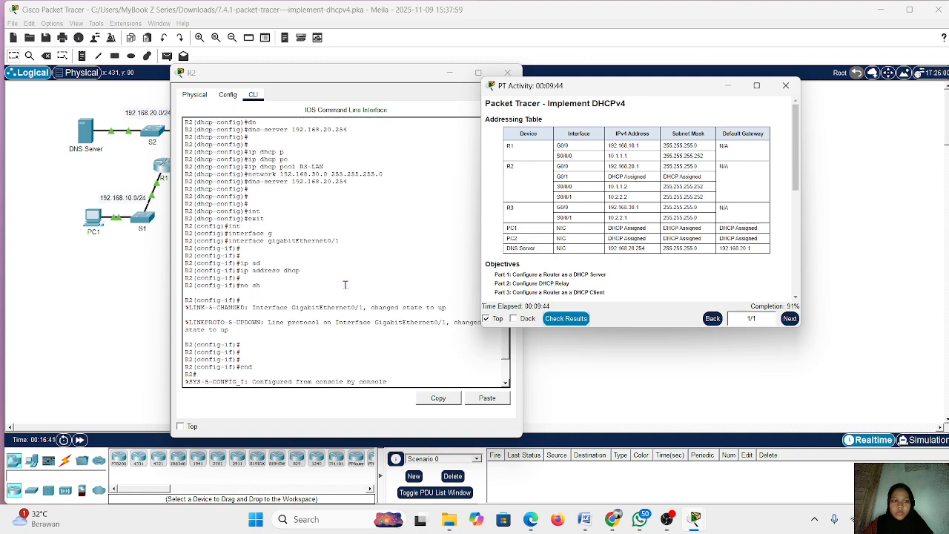
{"action": "key", "text": "Return"}
{"action": "key", "text": "Return"}
{"action": "key", "text": "Return"}
{"action": "key", "text": "Return"}
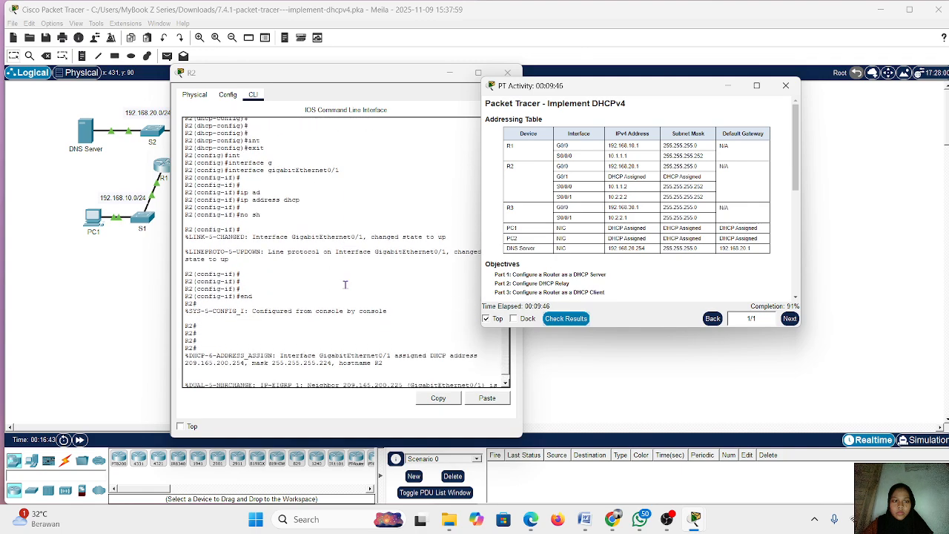
{"action": "scroll", "coordinate": [345, 284], "scroll_direction": "up", "scroll_amount": 11}
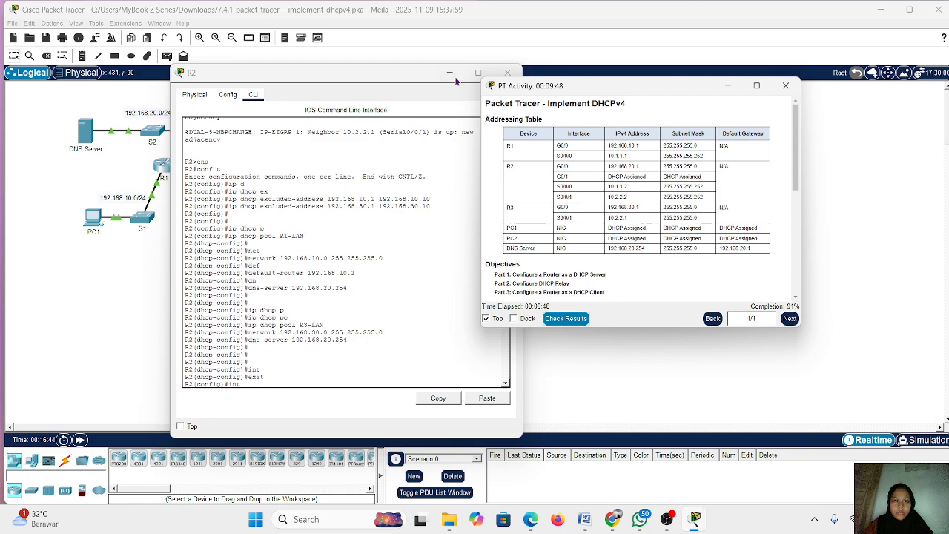
{"action": "scroll", "coordinate": [335, 271], "scroll_direction": "up", "scroll_amount": 10}
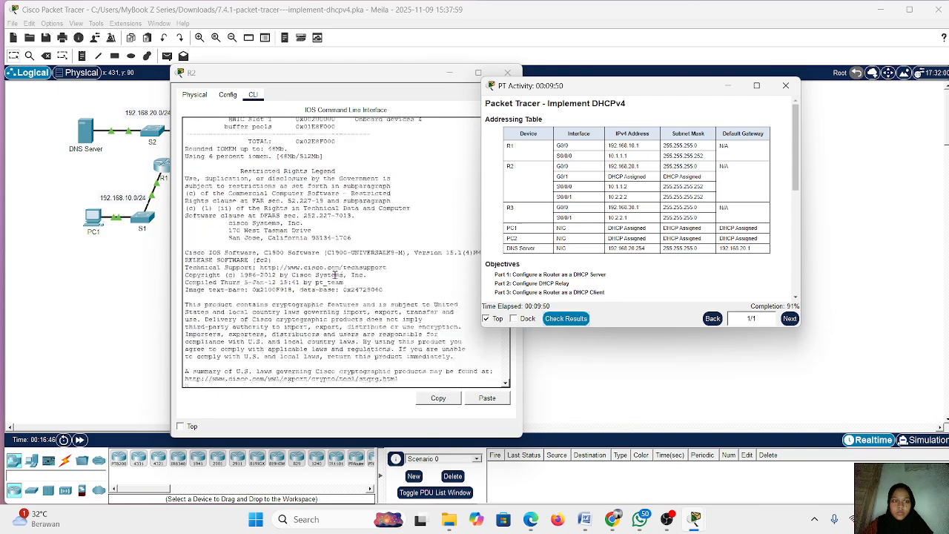
{"action": "scroll", "coordinate": [335, 274], "scroll_direction": "down", "scroll_amount": 20}
{"action": "scroll", "coordinate": [335, 275], "scroll_direction": "down", "scroll_amount": 1}
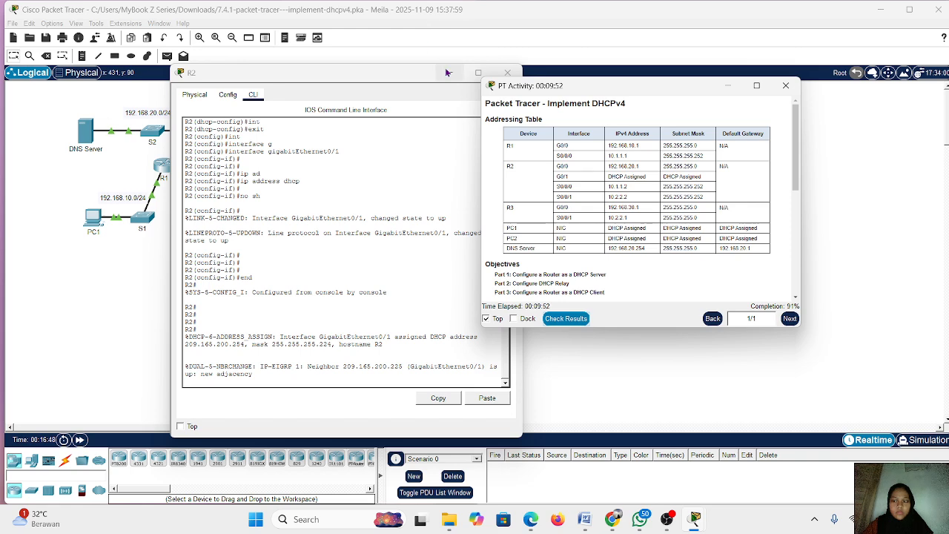
{"action": "scroll", "coordinate": [317, 258], "scroll_direction": "up", "scroll_amount": 1}
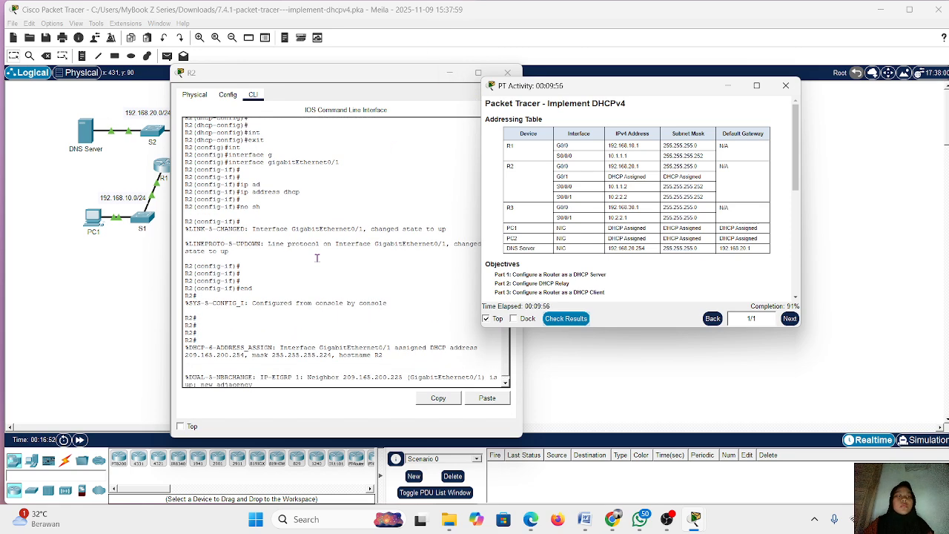
{"action": "scroll", "coordinate": [317, 258], "scroll_direction": "up", "scroll_amount": 15}
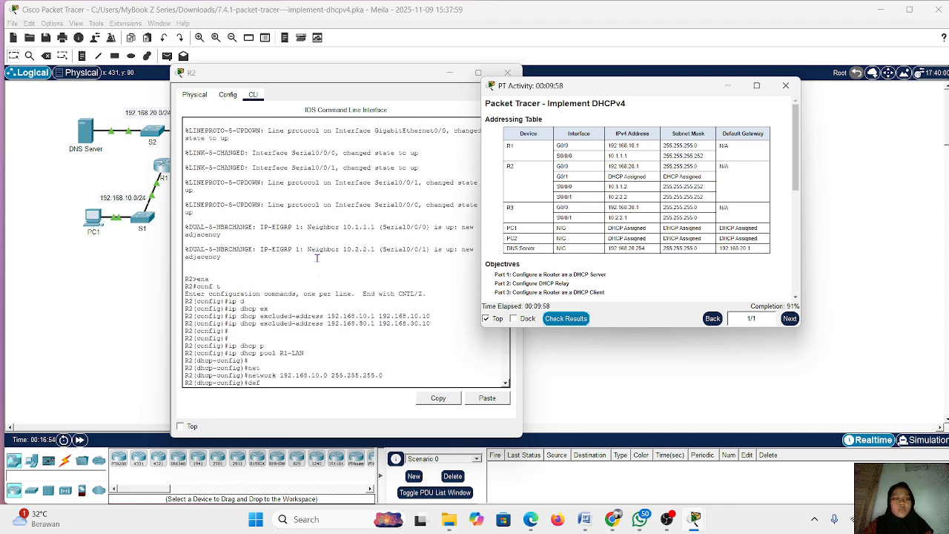
{"action": "scroll", "coordinate": [316, 257], "scroll_direction": "down", "scroll_amount": 15}
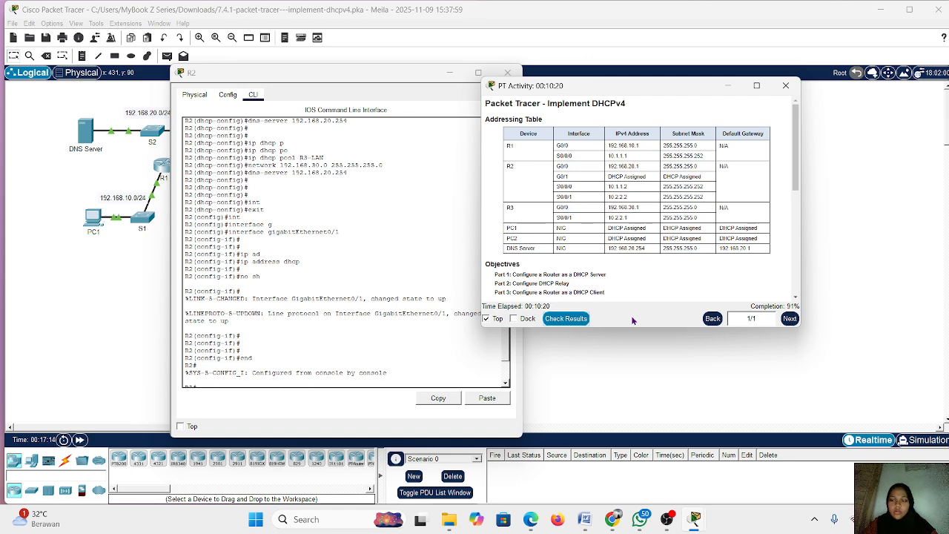
Check the activity results, review the assessment items for remaining incorrect settings, and close the results
{"action": "left_click", "coordinate": [579, 323]}
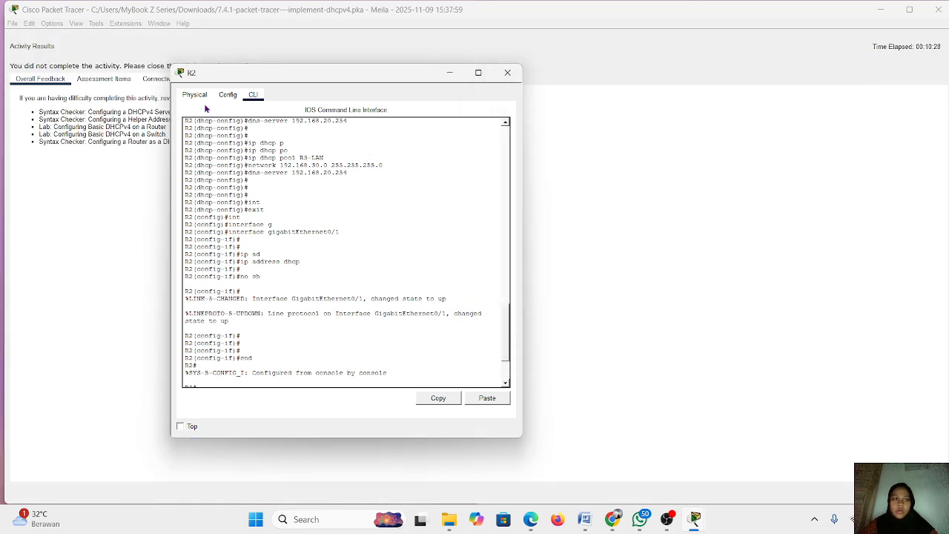
{"action": "left_click", "coordinate": [449, 73]}
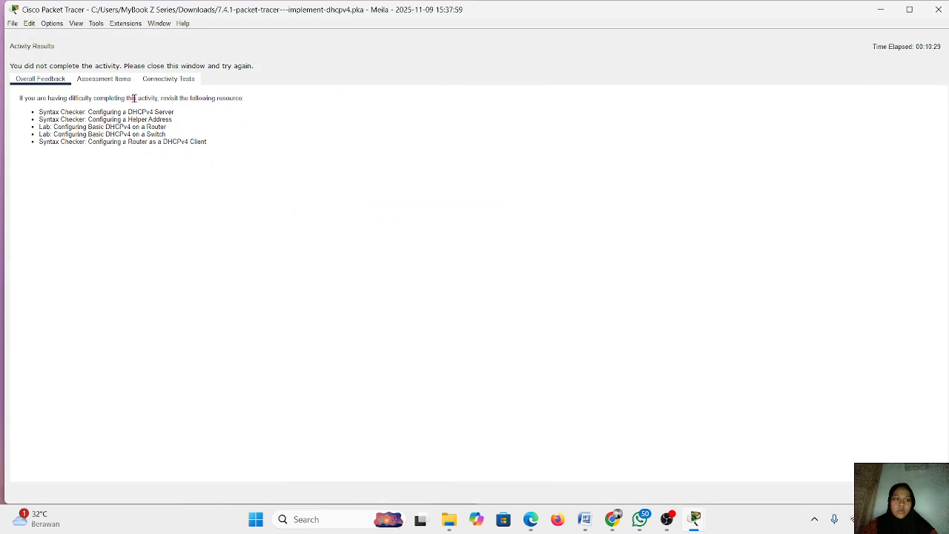
{"action": "left_click", "coordinate": [103, 78]}
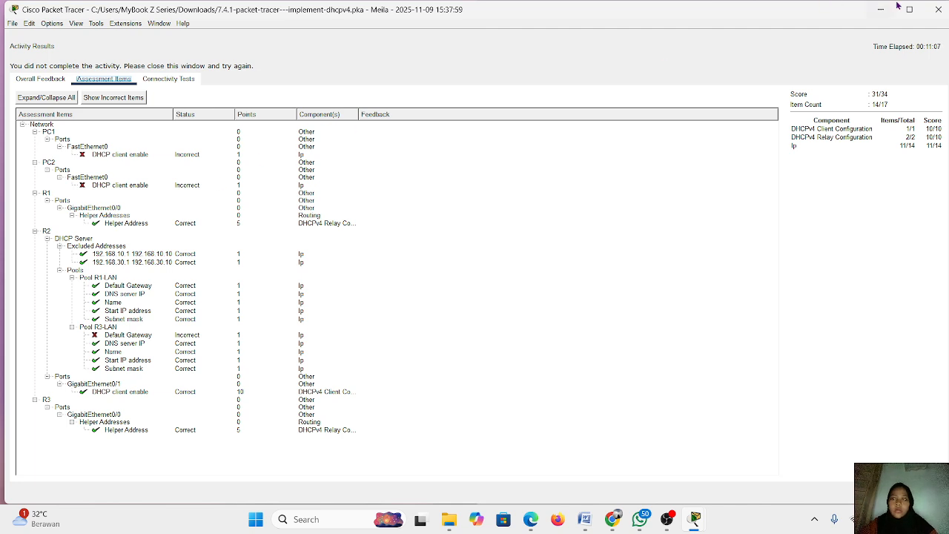
{"action": "left_click", "coordinate": [938, 9]}
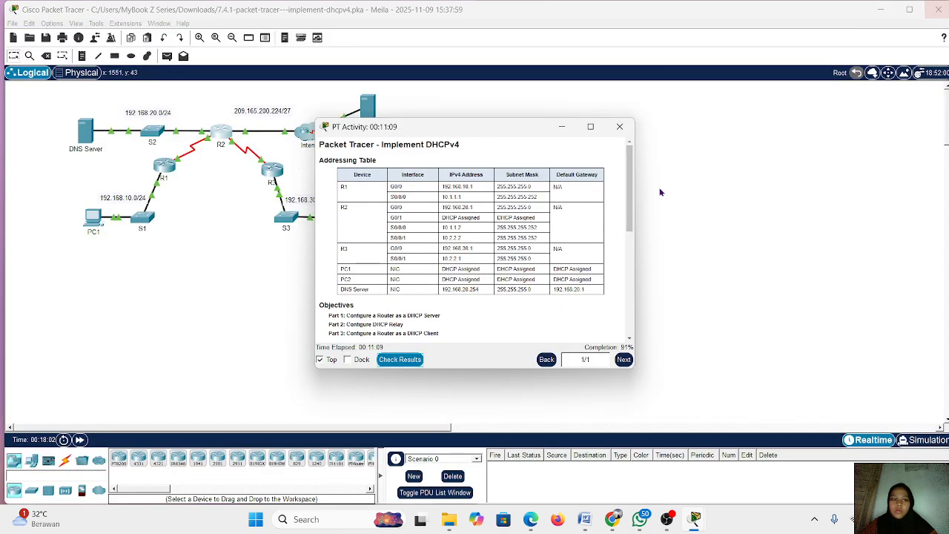
Open R2's command line again and enter global configuration mode
{"action": "left_click", "coordinate": [221, 133]}
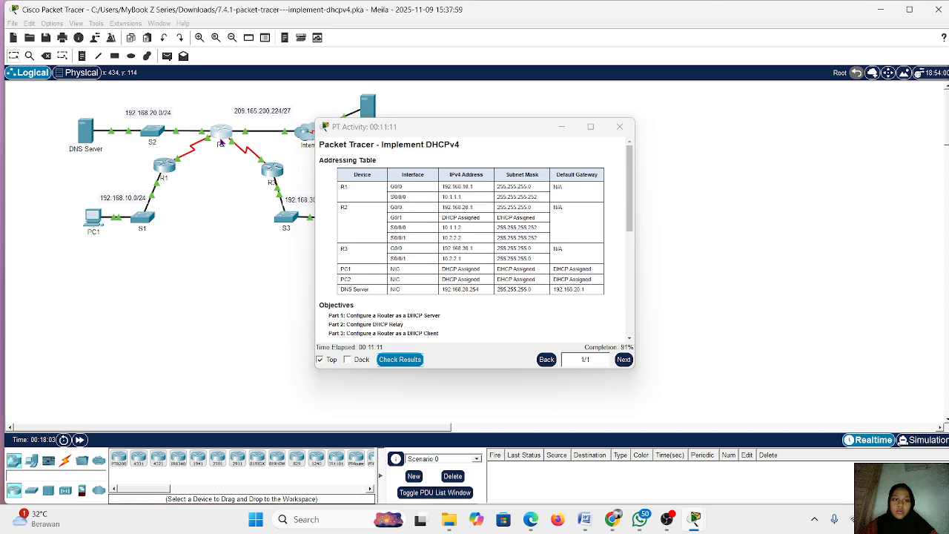
{"action": "key", "text": "Return"}
{"action": "key", "text": "Return"}
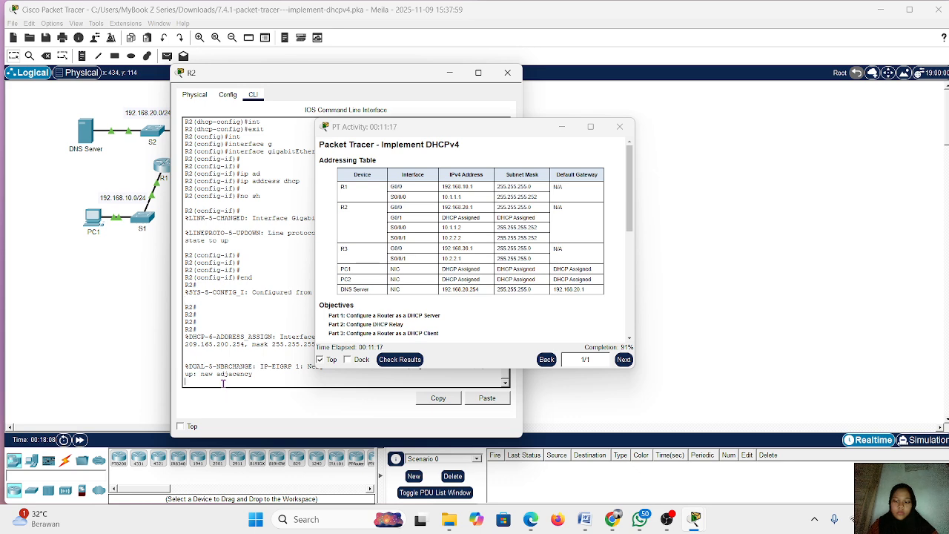
{"action": "key", "text": "Return"}
{"action": "key", "text": "Return"}
{"action": "key", "text": "Return"}
{"action": "type", "text": "ena"}
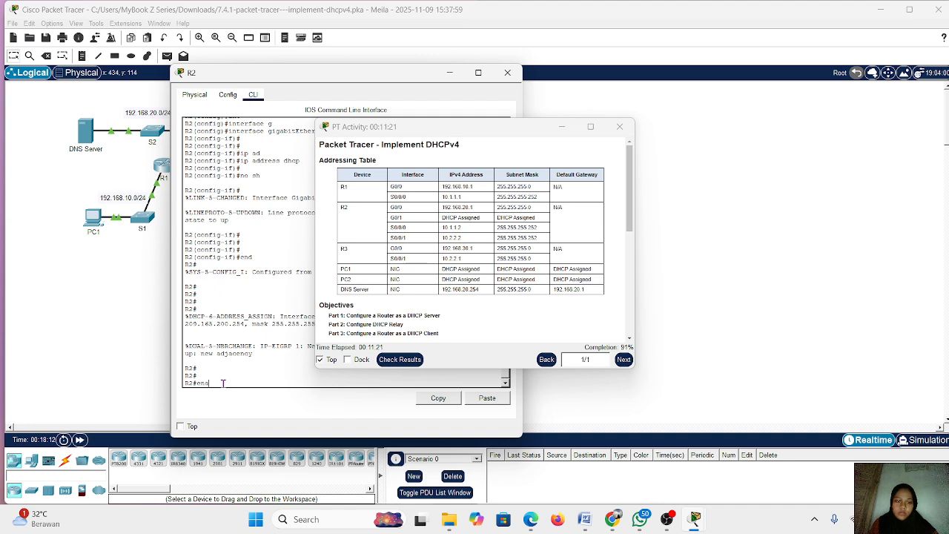
{"action": "key", "text": "BackSpace"}
{"action": "key", "text": "BackSpace"}
{"action": "key", "text": "BackSpace"}
{"action": "type", "text": "conf t"}
{"action": "key", "text": "Return"}
Enter configuration mode for the existing DHCP pool R3-LAN on R2
{"action": "type", "text": "ip address dhcp"}
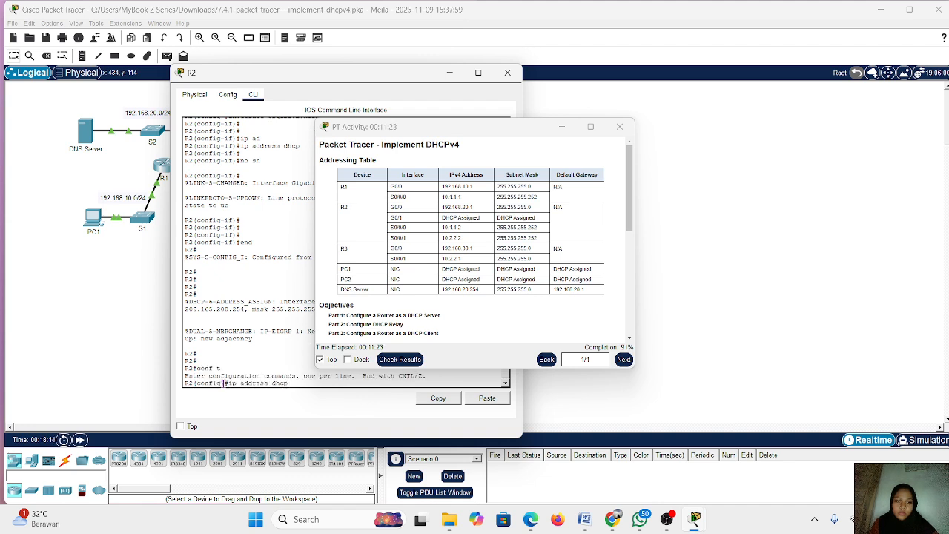
{"action": "key", "text": "Up"}
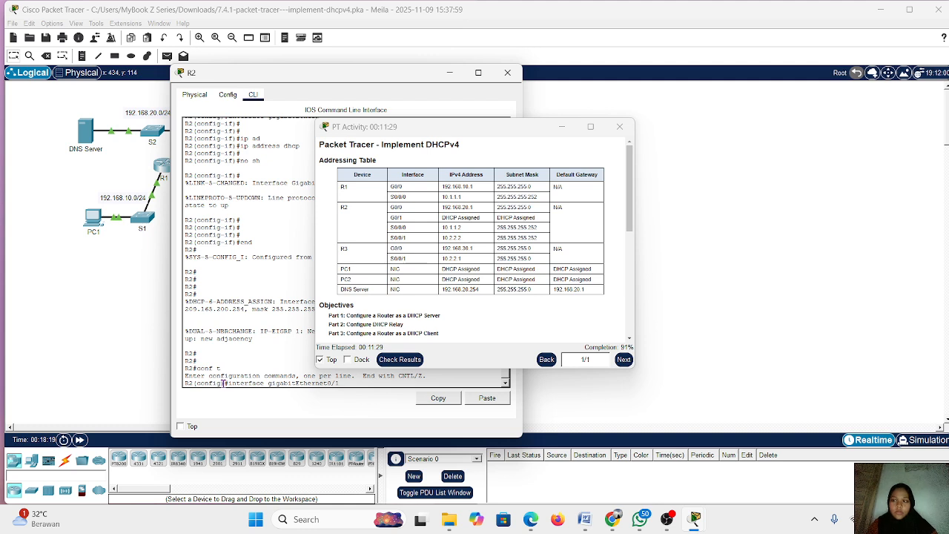
{"action": "key", "text": "Up"}
{"action": "key", "text": "Down"}
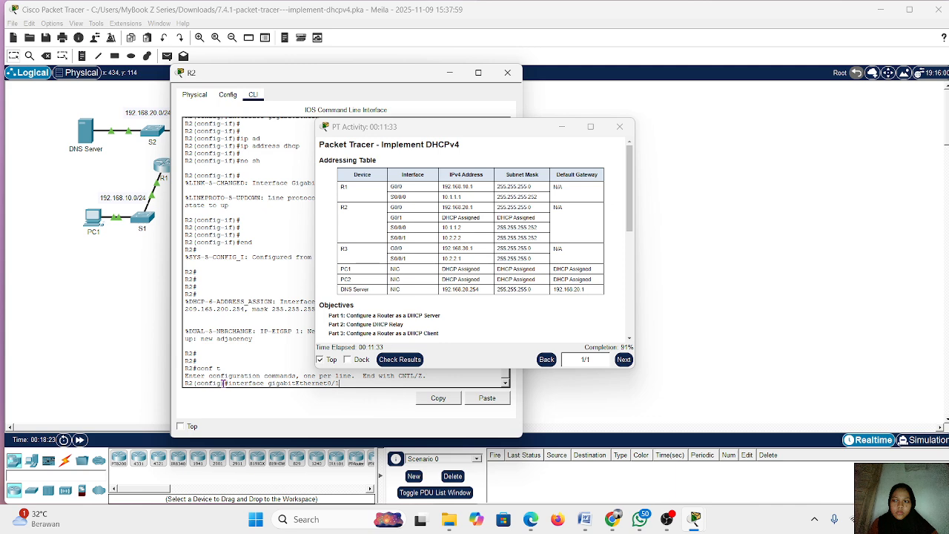
{"action": "key", "text": "Up"}
{"action": "key", "text": "Up"}
{"action": "key", "text": "Up"}
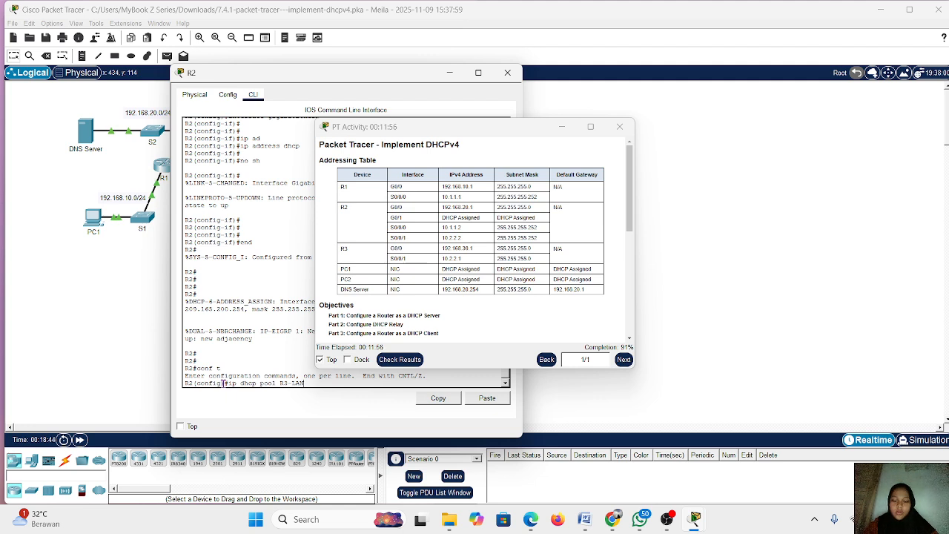
{"action": "key", "text": "Return"}
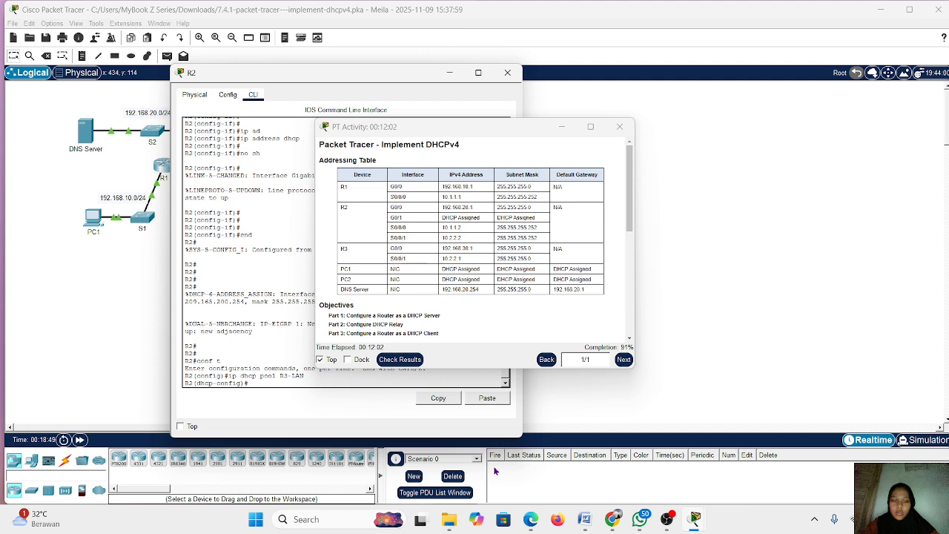
Set the R3-LAN pool's network to 192.168.30.0 with mask 255.255.255.0
{"action": "key", "text": "Up"}
{"action": "key", "text": "Up"}
{"action": "key", "text": "Up"}
{"action": "key", "text": "Up"}
{"action": "key", "text": "Down"}
{"action": "key", "text": "Down"}
{"action": "key", "text": "Down"}
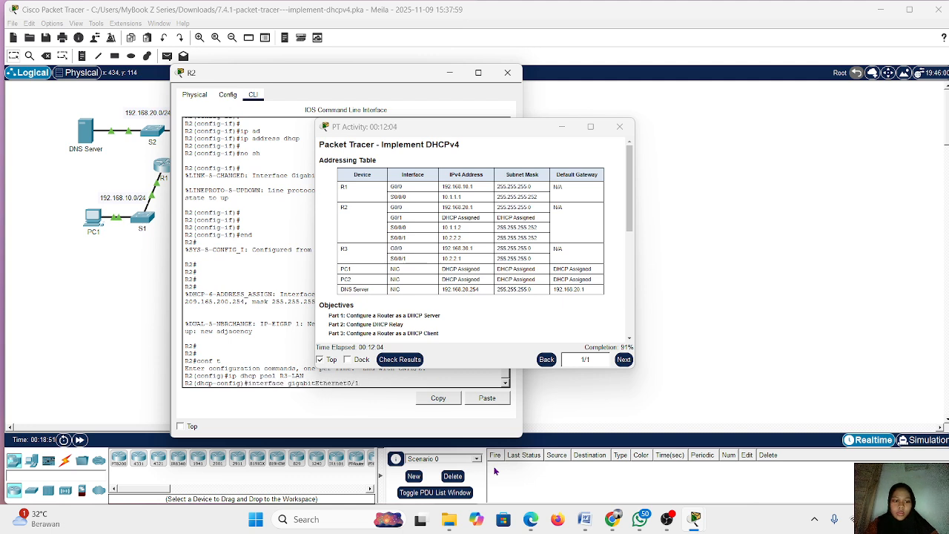
{"action": "key", "text": "Down"}
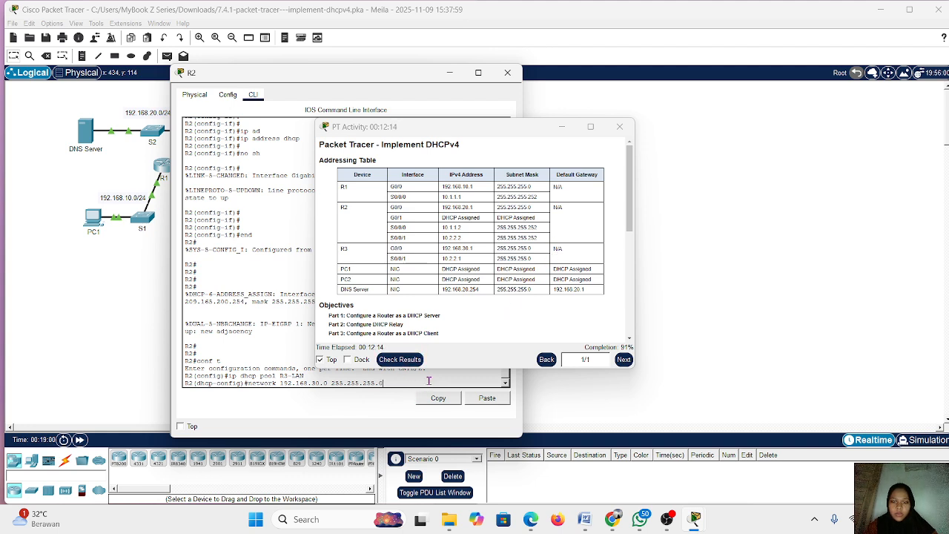
{"action": "key", "text": "Return"}
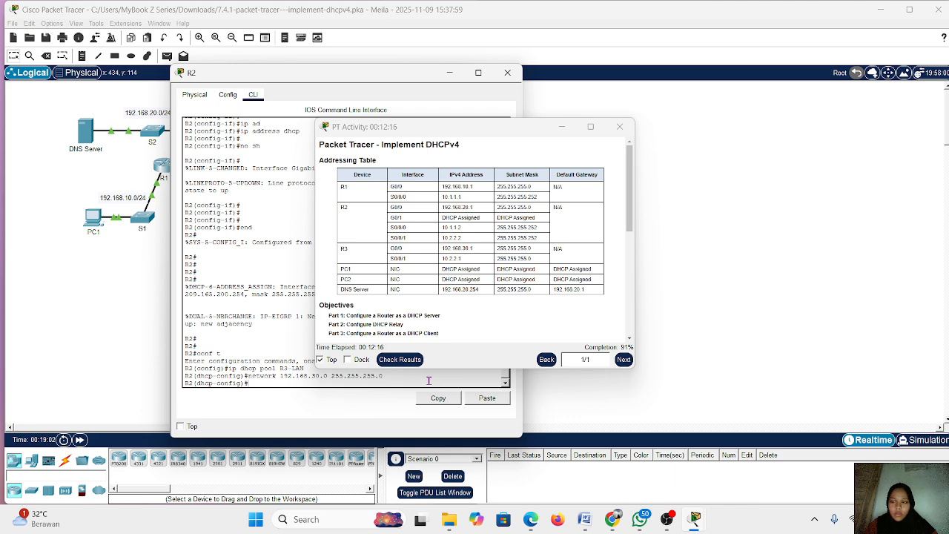
{"action": "key", "text": "Up"}
{"action": "key", "text": "Up"}
{"action": "key", "text": "Up"}
{"action": "key", "text": "Up"}
{"action": "key", "text": "Up"}
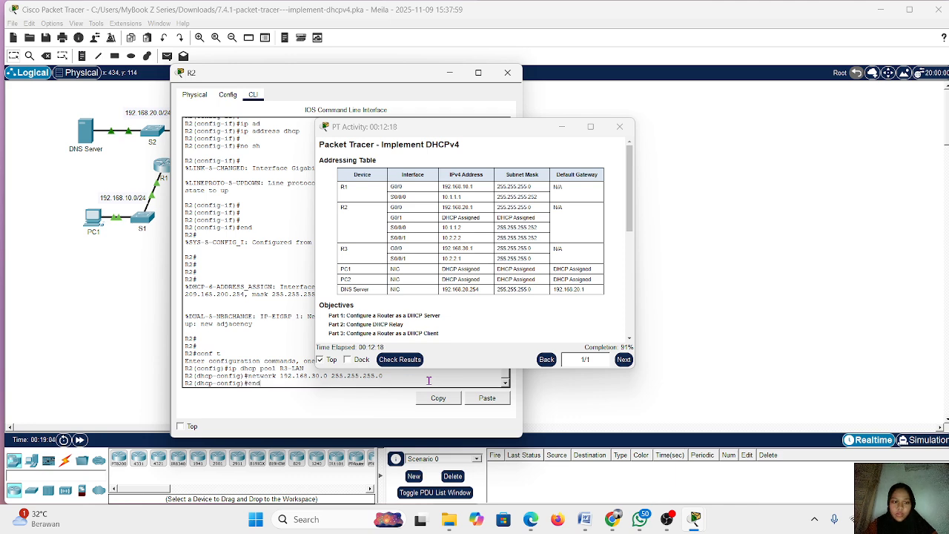
{"action": "key", "text": "Up"}
{"action": "key", "text": "Up"}
{"action": "key", "text": "Up"}
{"action": "key", "text": "Up"}
{"action": "key", "text": "Up"}
{"action": "key", "text": "Down"}
{"action": "key", "text": "Down"}
{"action": "key", "text": "Up"}
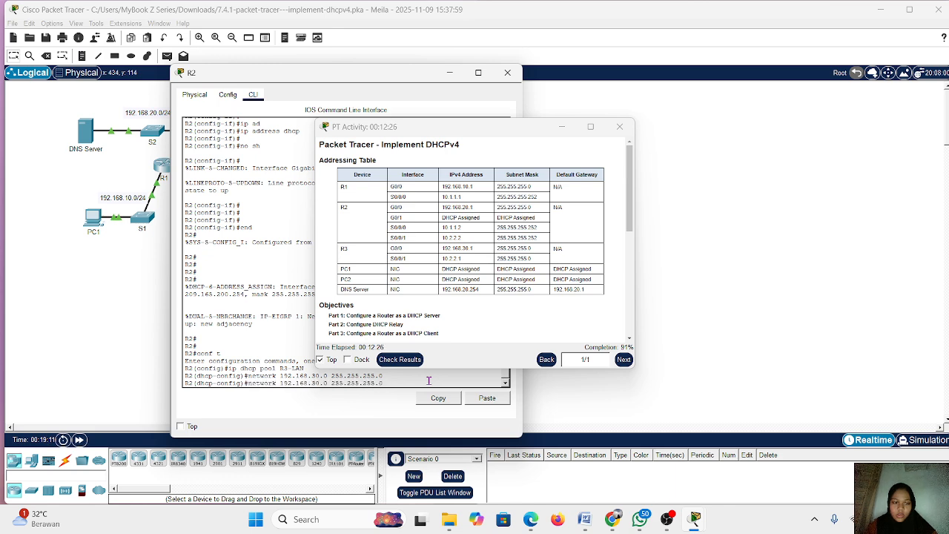
{"action": "key", "text": "Down"}
{"action": "key", "text": "Down"}
{"action": "key", "text": "Down"}
{"action": "key", "text": "Down"}
{"action": "key", "text": "Down"}
{"action": "key", "text": "Down"}
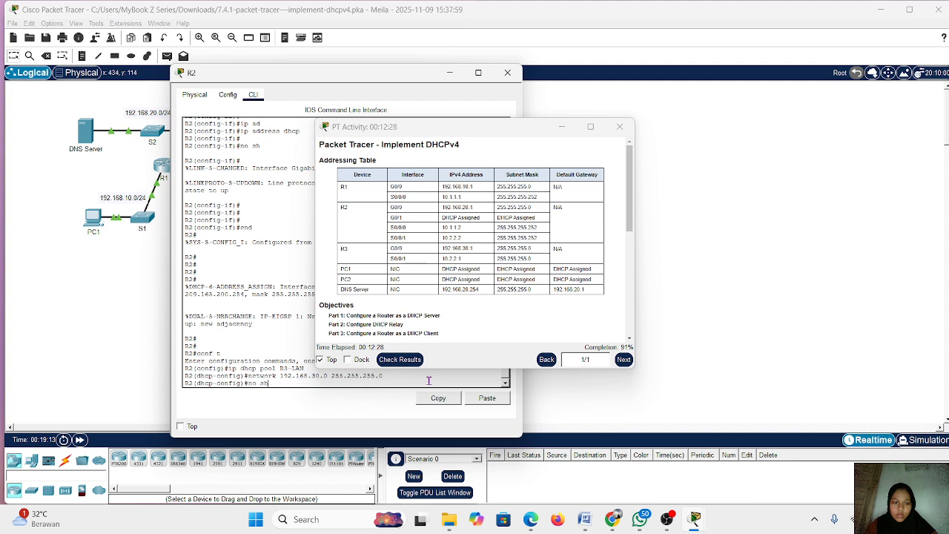
{"action": "key", "text": "Down"}
{"action": "key", "text": "Down"}
{"action": "key", "text": "Up"}
{"action": "key", "text": "BackSpace"}
{"action": "key", "text": "BackSpace"}
{"action": "key", "text": "BackSpace"}
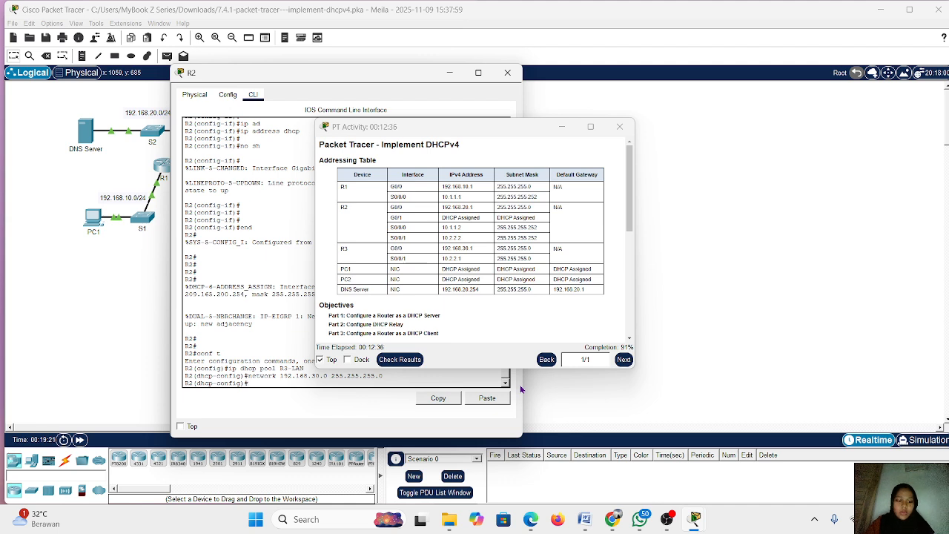
Set the R3-LAN pool's default router to 192.168.30.1
{"action": "type", "text": "de"}
{"action": "key", "text": "Tab"}
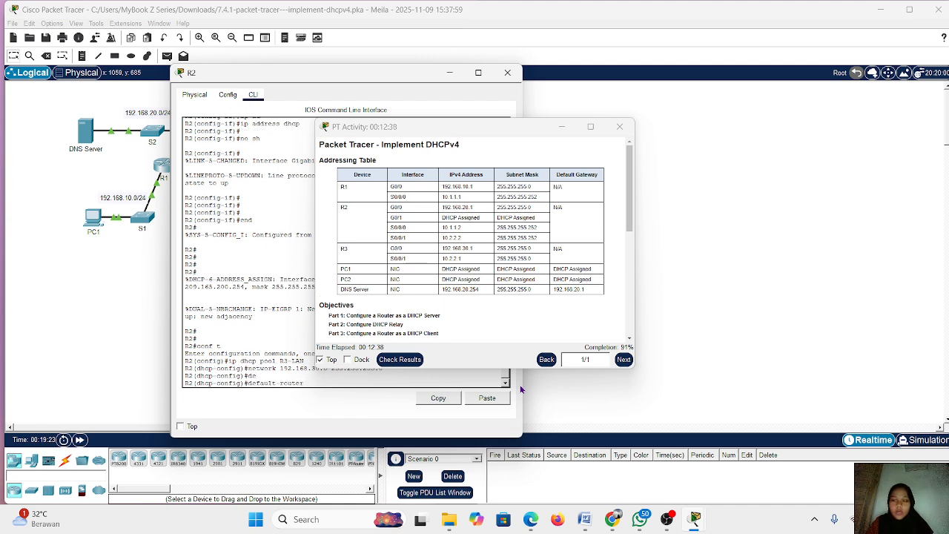
{"action": "type", "text": "19"}
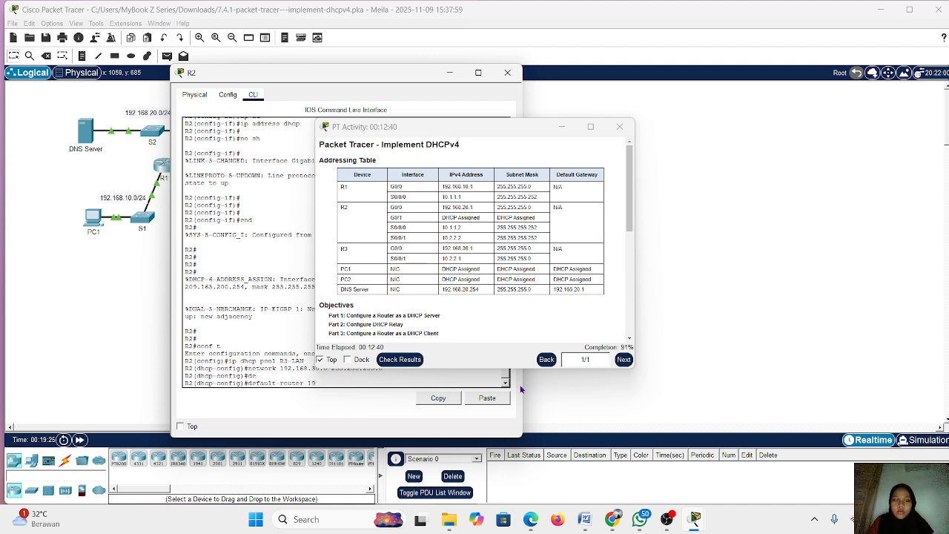
{"action": "type", "text": "2.168"}
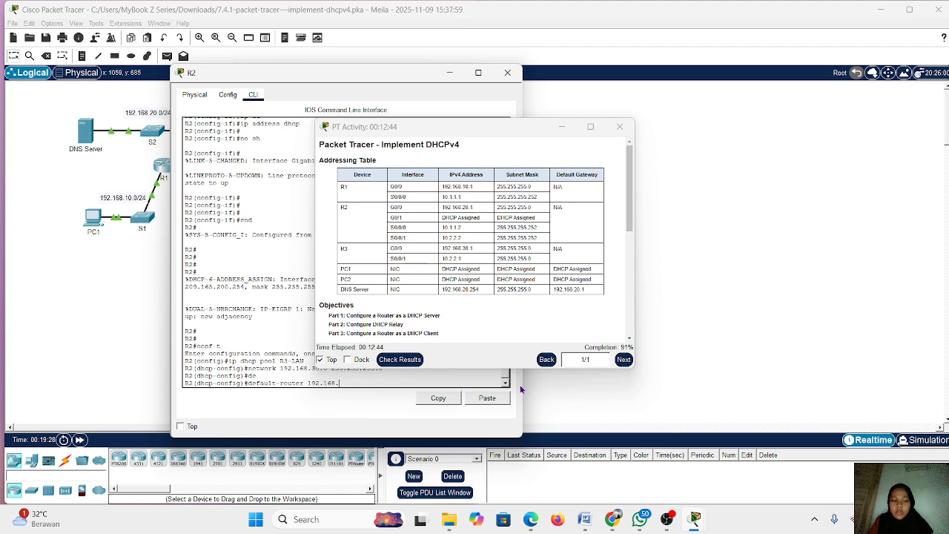
{"action": "type", "text": ".30.1"}
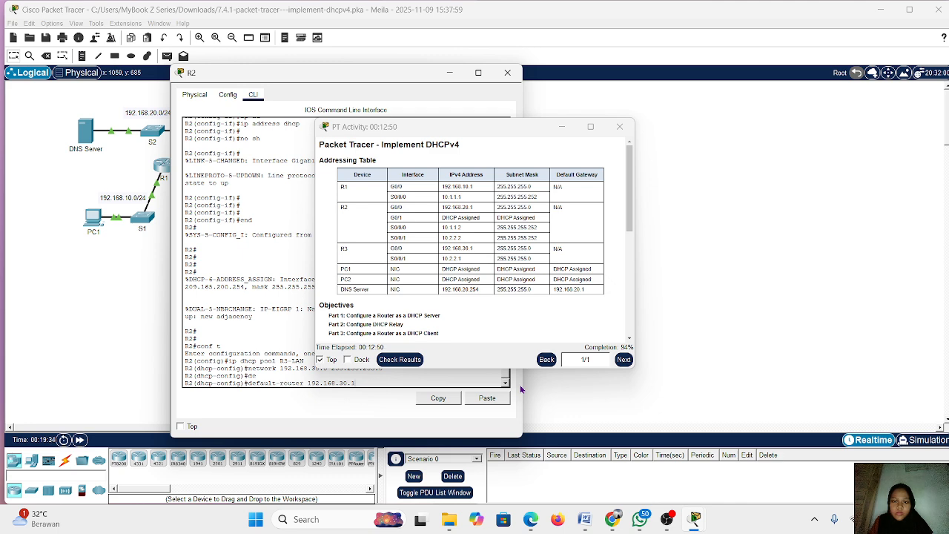
{"action": "key", "text": "Return"}
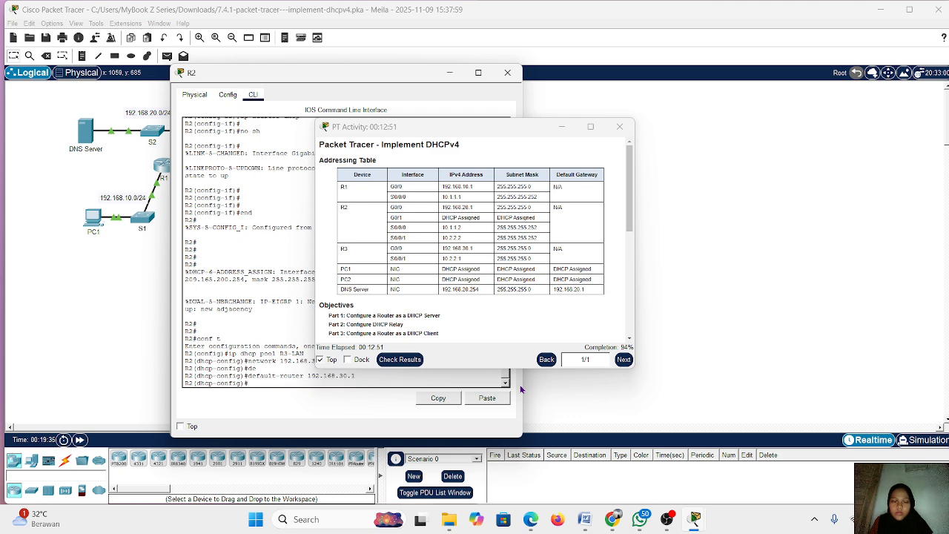
Check the activity results again and review the assessment items for the R3-LAN pool and the PCs
{"action": "left_click", "coordinate": [395, 360]}
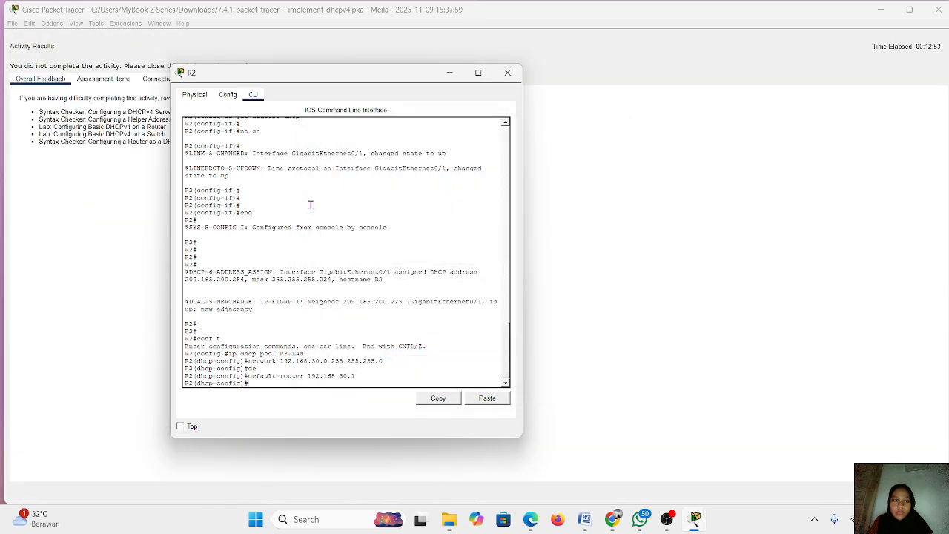
{"action": "left_click", "coordinate": [121, 83]}
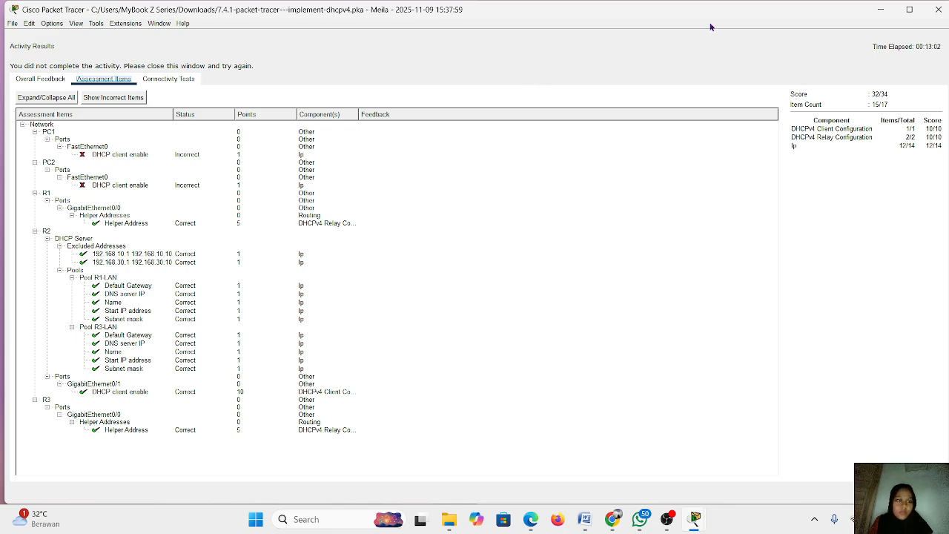
Close the activity results and set PC1's FastEthernet0 IPv4 configuration to DHCP
{"action": "left_click", "coordinate": [940, 10]}
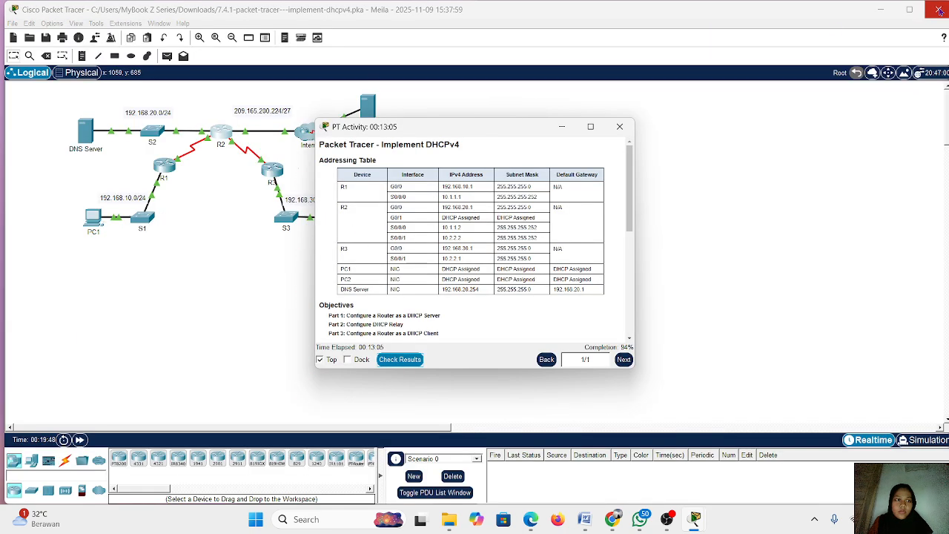
{"action": "left_click", "coordinate": [562, 127]}
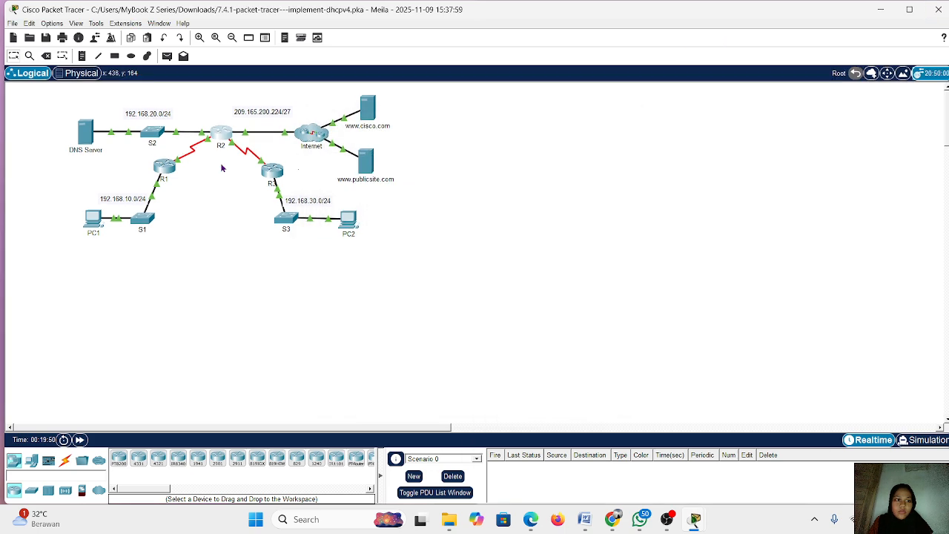
{"action": "left_click", "coordinate": [89, 224]}
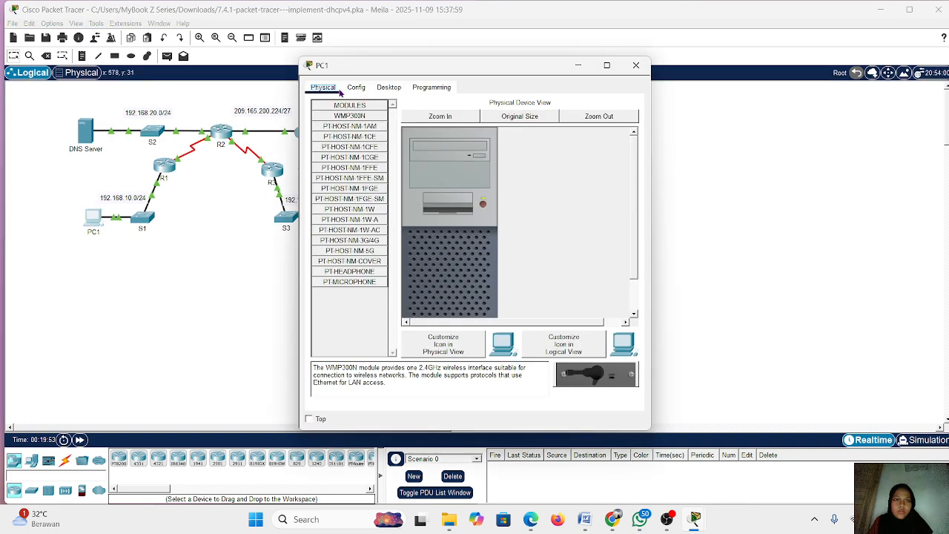
{"action": "left_click", "coordinate": [387, 88]}
{"action": "left_click", "coordinate": [332, 126]}
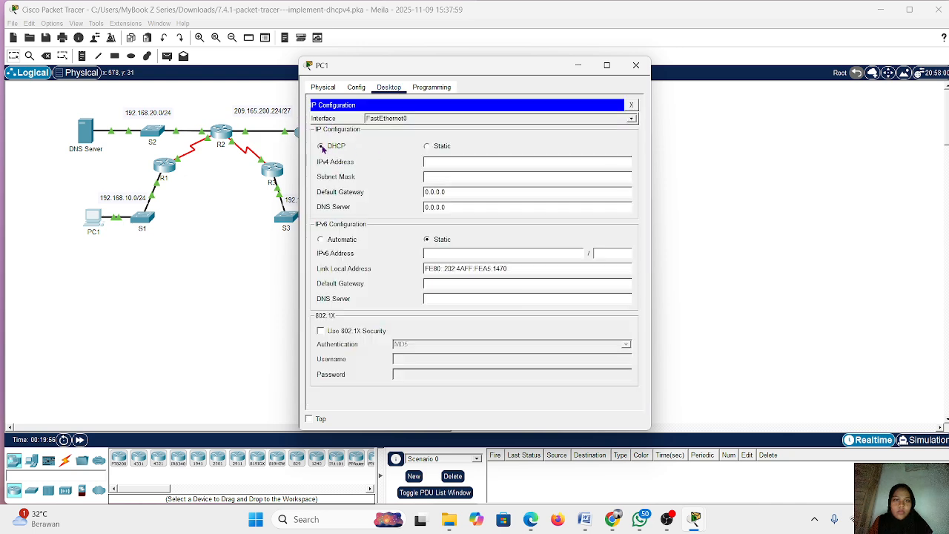
{"action": "left_click", "coordinate": [321, 147]}
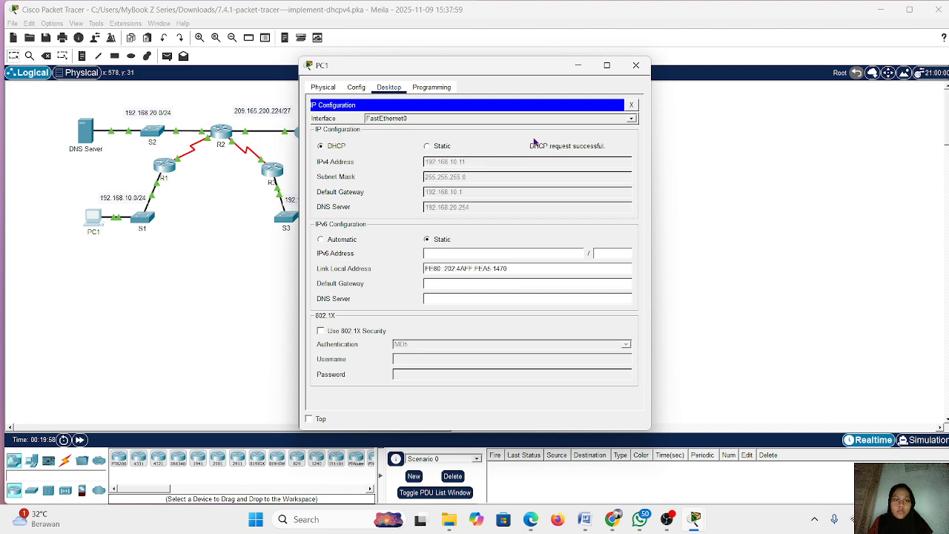
{"action": "left_click", "coordinate": [578, 65]}
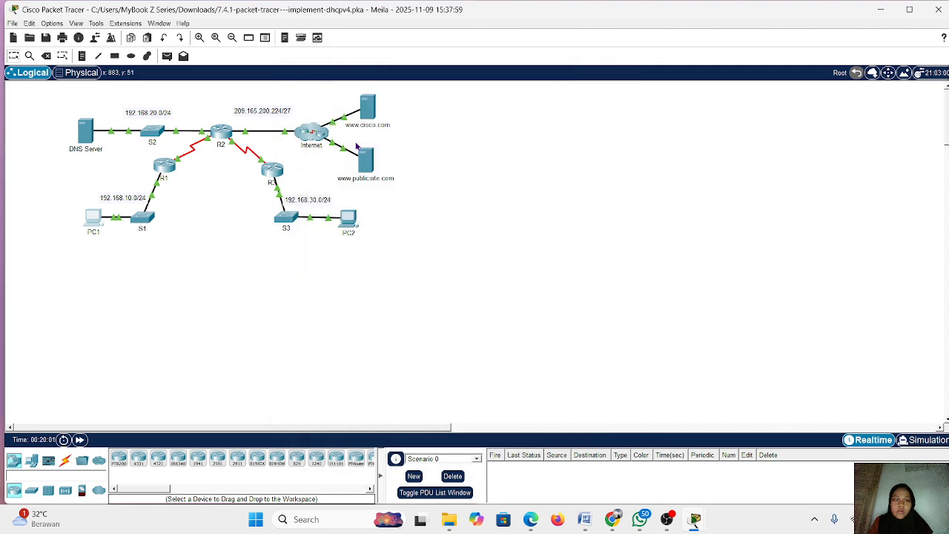
Set PC2's FastEthernet0 IPv4 configuration to DHCP
{"action": "left_click", "coordinate": [348, 217]}
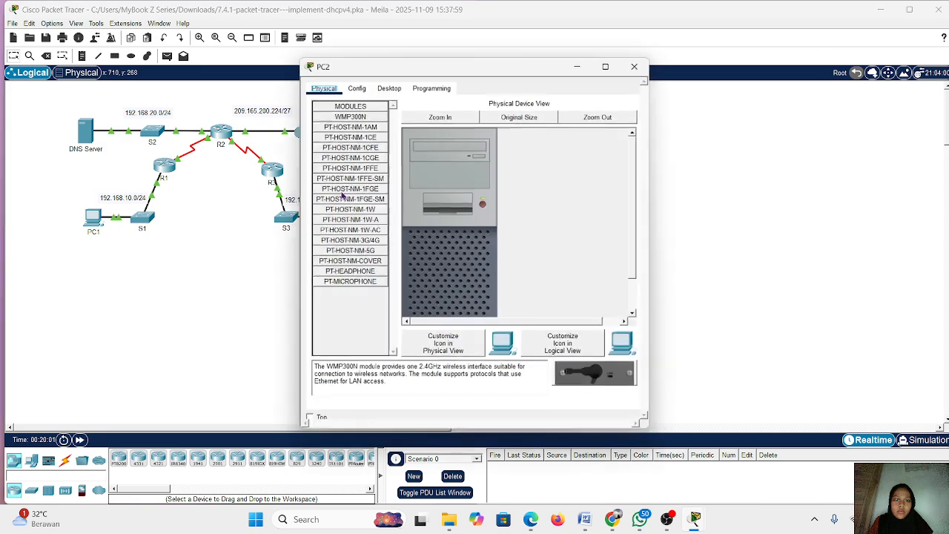
{"action": "left_click", "coordinate": [391, 88]}
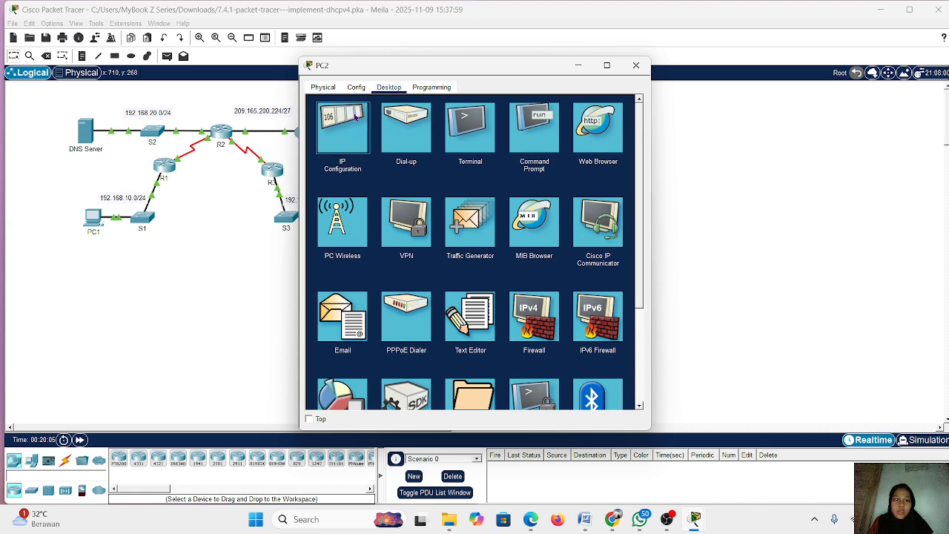
{"action": "left_click", "coordinate": [355, 118]}
{"action": "left_click", "coordinate": [321, 146]}
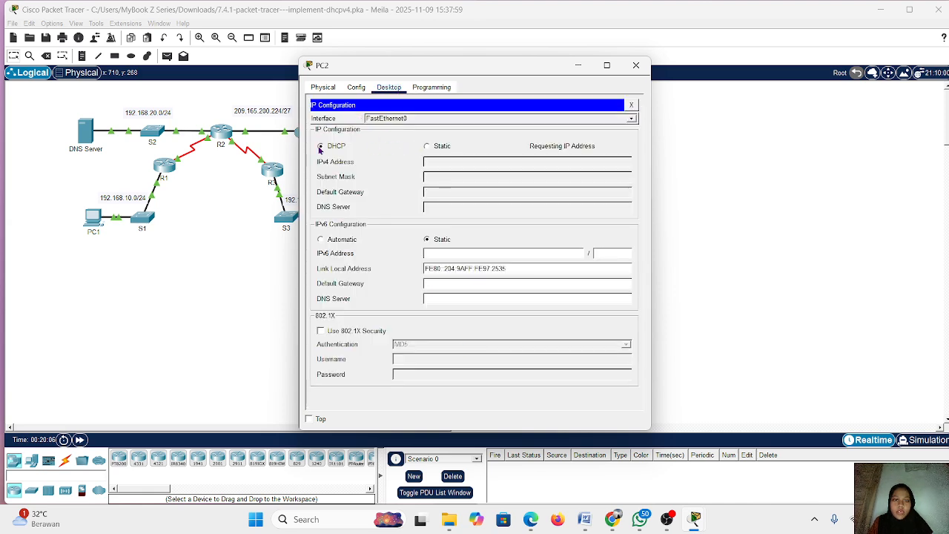
Bring back the activity instructions beside the topology and review the completion status, addressing table and the steps of Parts 1 to 3
{"action": "mouse_move", "coordinate": [691, 517]}
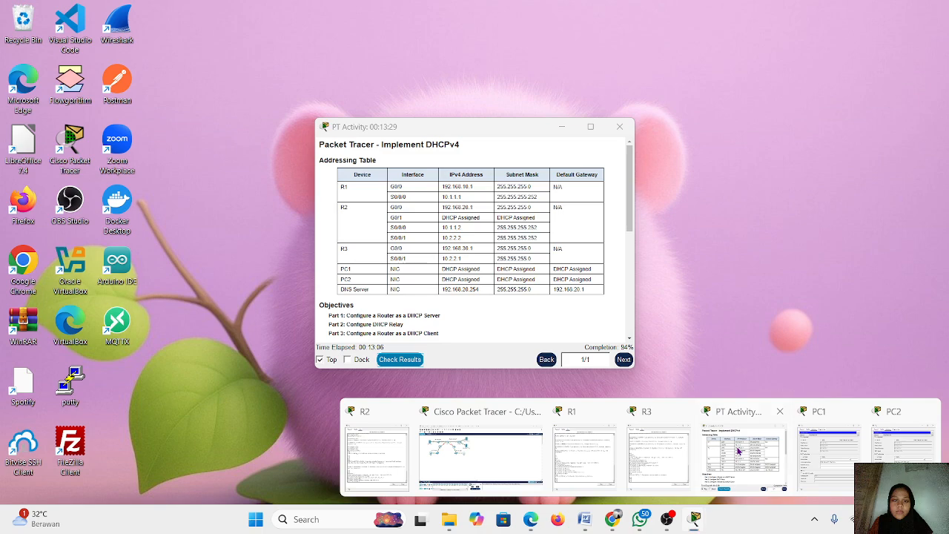
{"action": "left_click", "coordinate": [760, 452]}
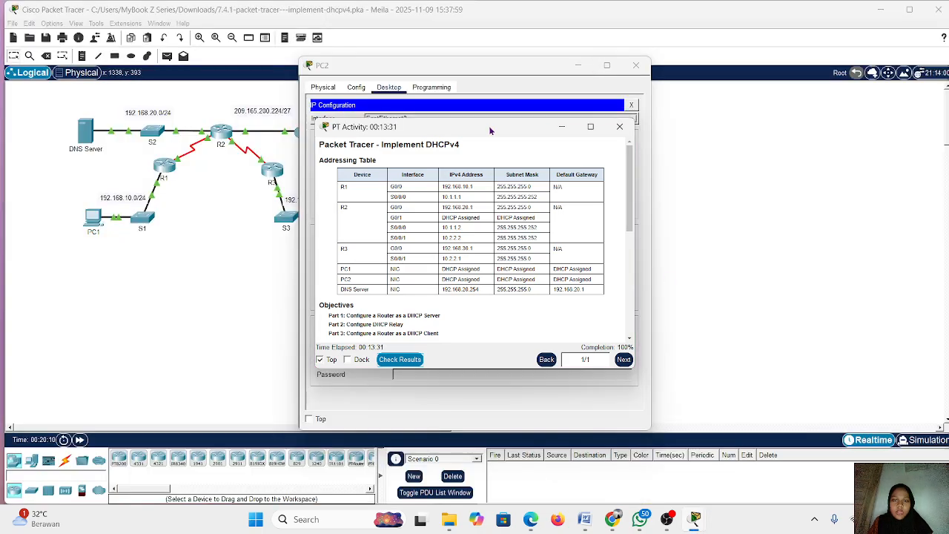
{"action": "left_click_drag", "start_coordinate": [490, 127], "coordinate": [639, 118]}
{"action": "left_click_drag", "start_coordinate": [514, 65], "coordinate": [264, 76]}
{"action": "left_click", "coordinate": [330, 76]}
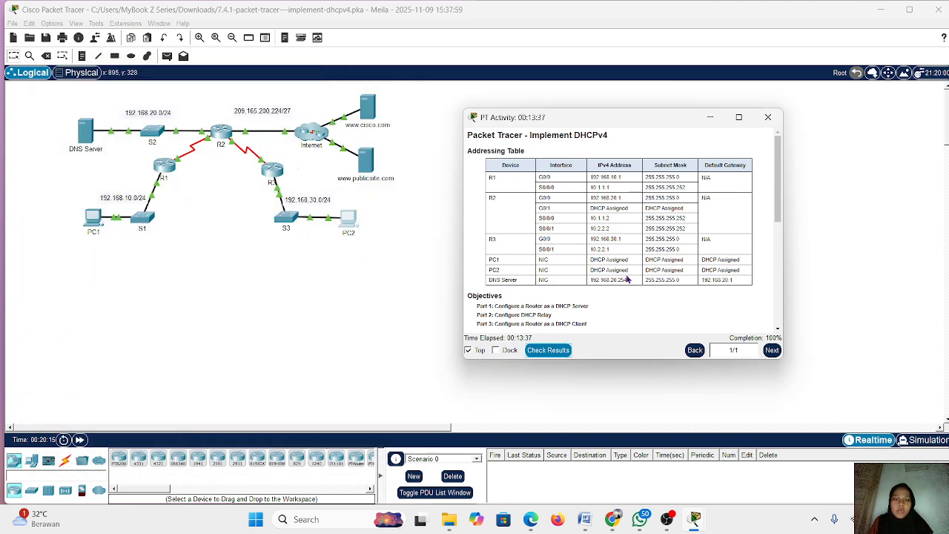
{"action": "scroll", "coordinate": [647, 268], "scroll_direction": "down", "scroll_amount": 4}
{"action": "scroll", "coordinate": [646, 267], "scroll_direction": "down", "scroll_amount": 3}
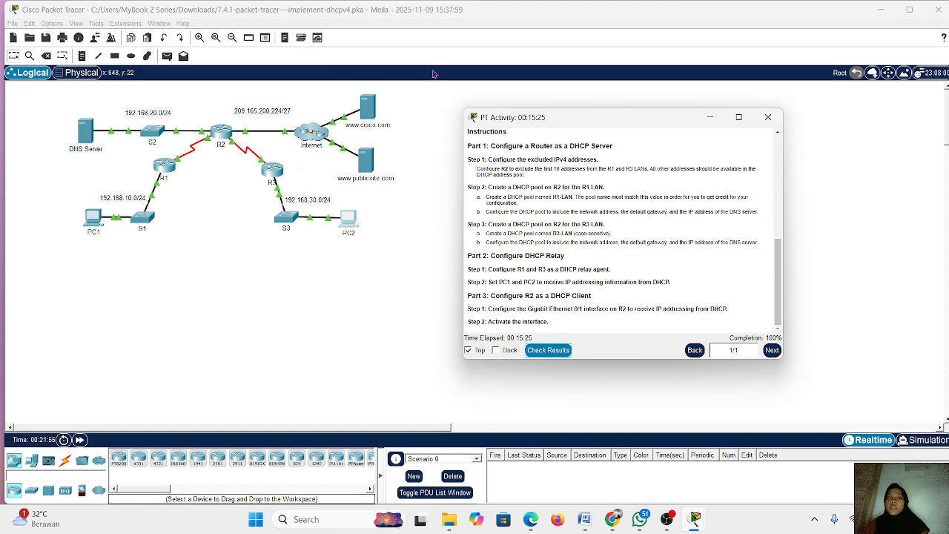
{"action": "scroll", "coordinate": [584, 182], "scroll_direction": "up", "scroll_amount": 10}
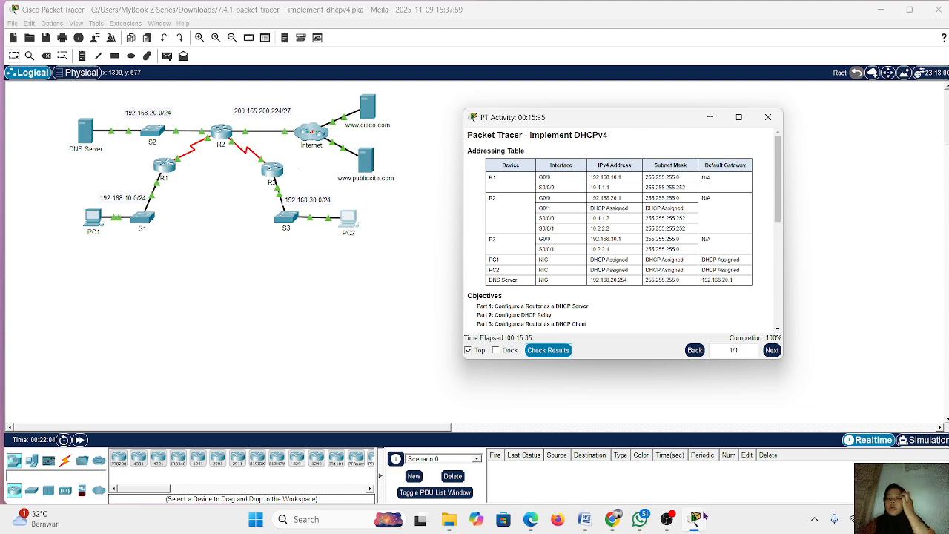
{"action": "left_click", "coordinate": [665, 524]}
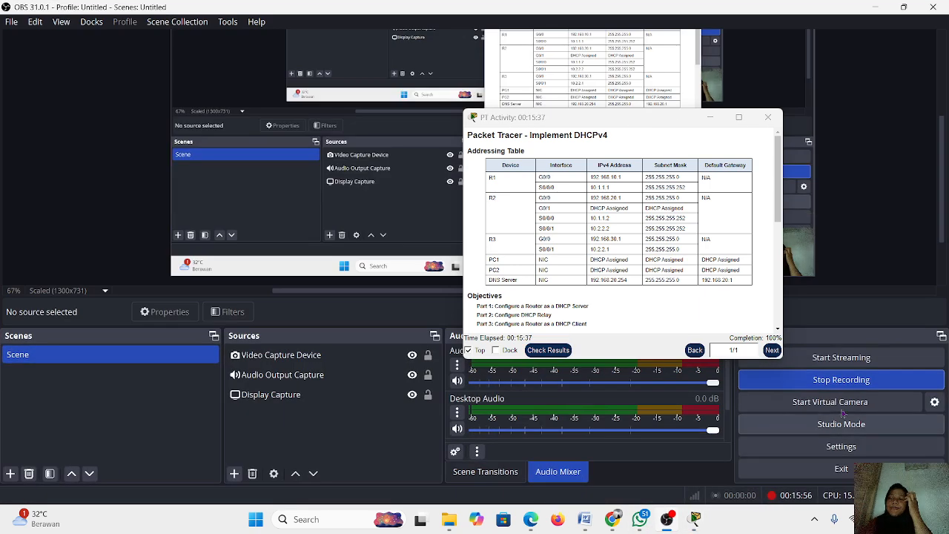